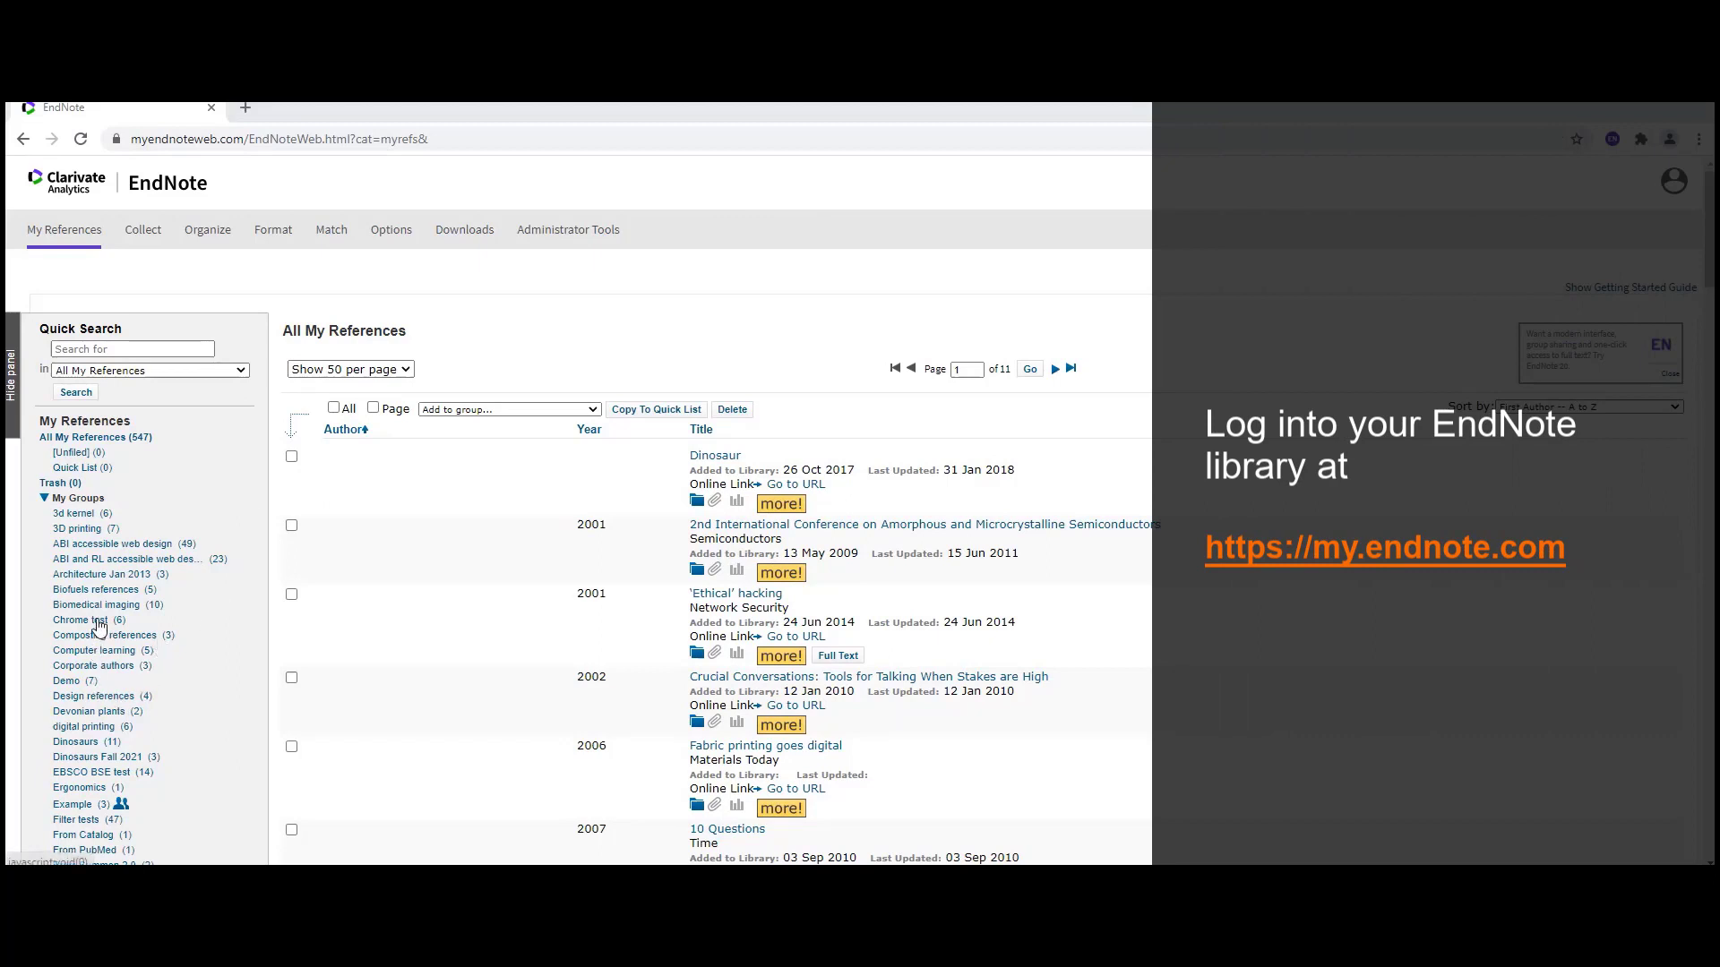
# - Display the Dinosaurs Fall 2021 group's three references, including 'Dinosaurs of darkness'
pyautogui.click(110, 757)
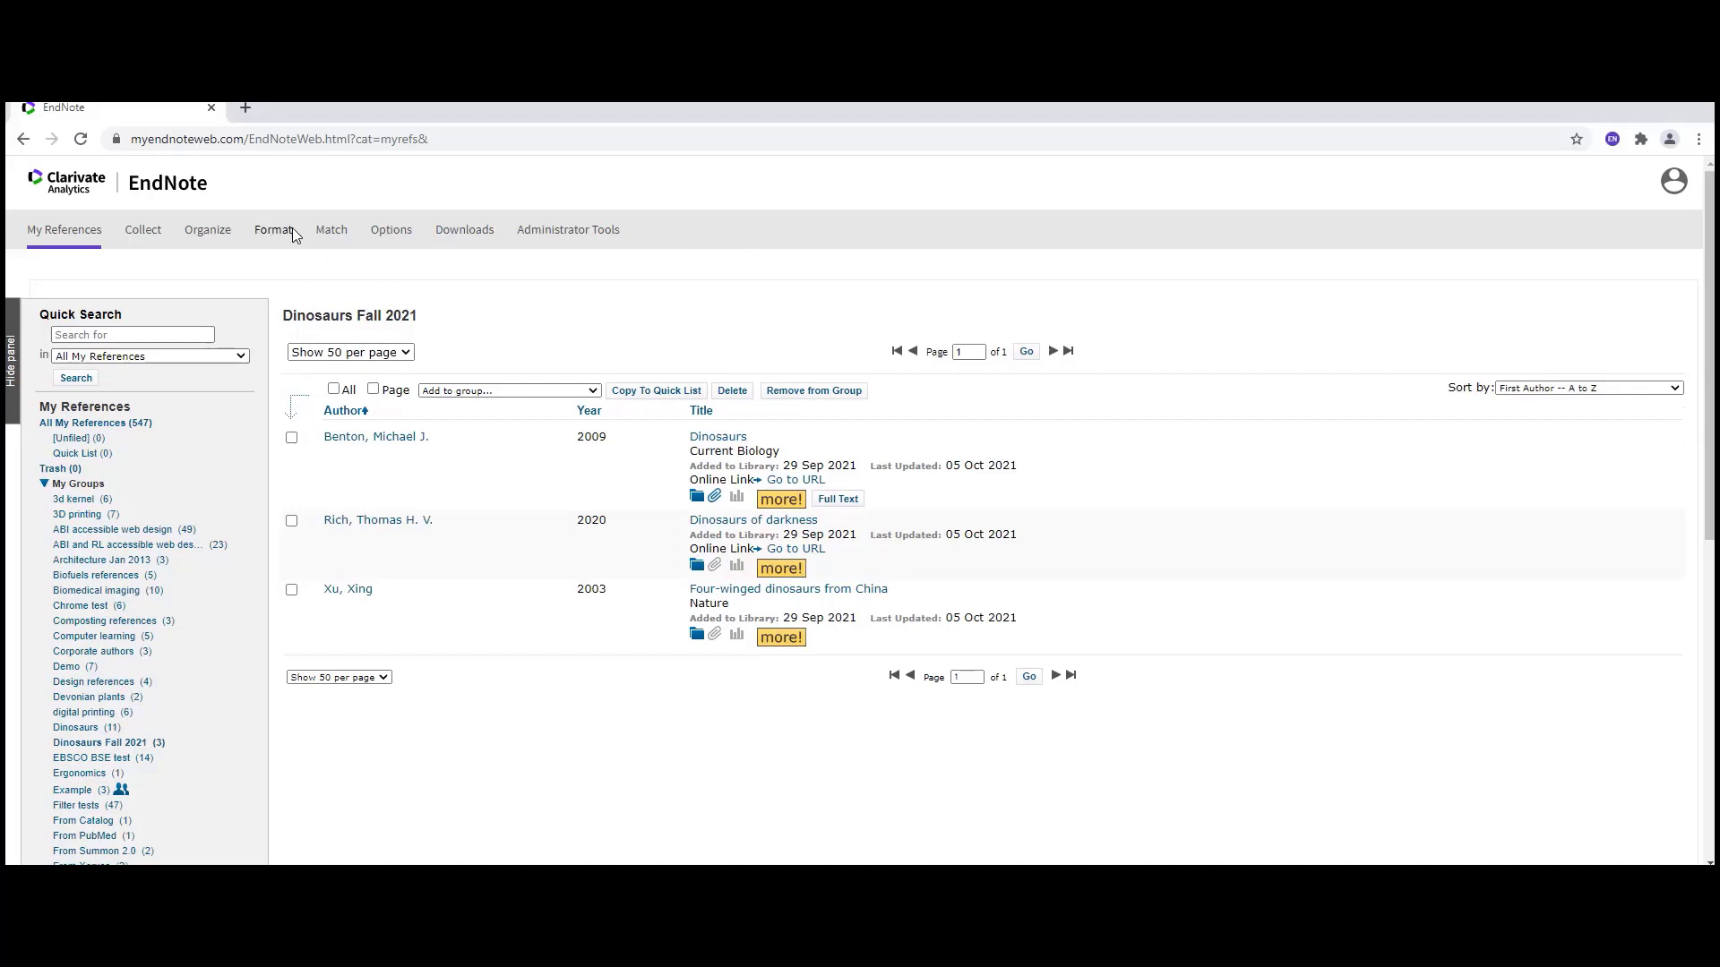
pyautogui.moveTo(276, 233)
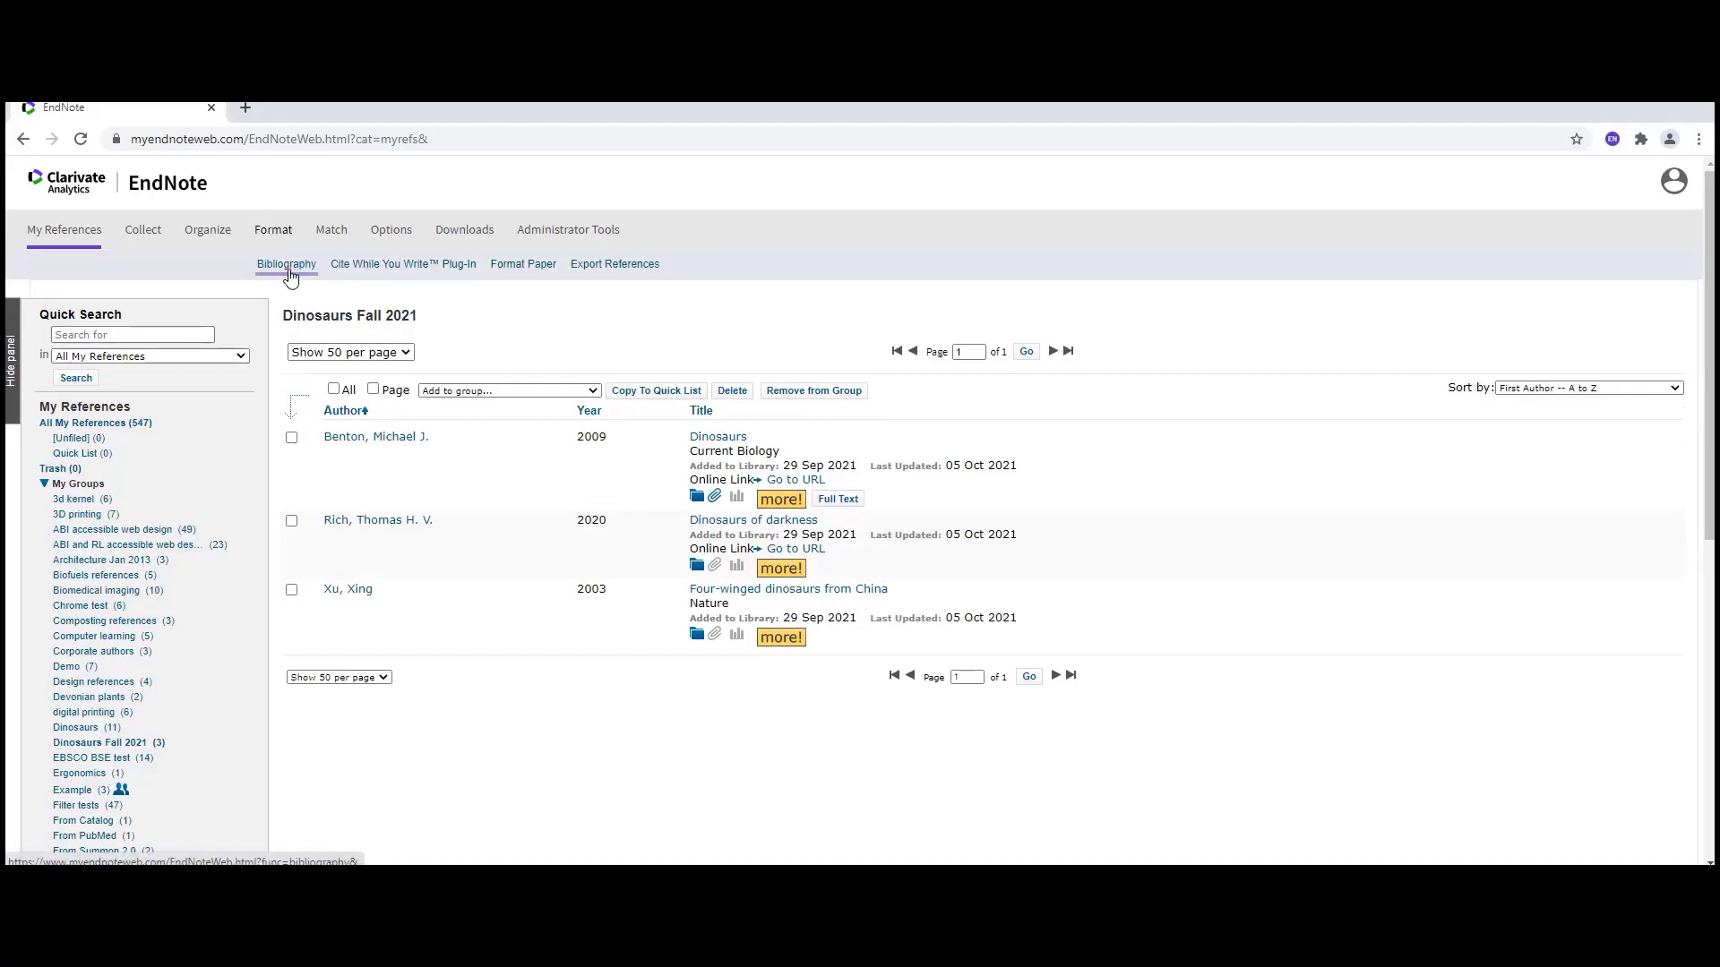
# - Start a bibliography using the Dinosaurs Fall 2021 group as its references
pyautogui.click(287, 268)
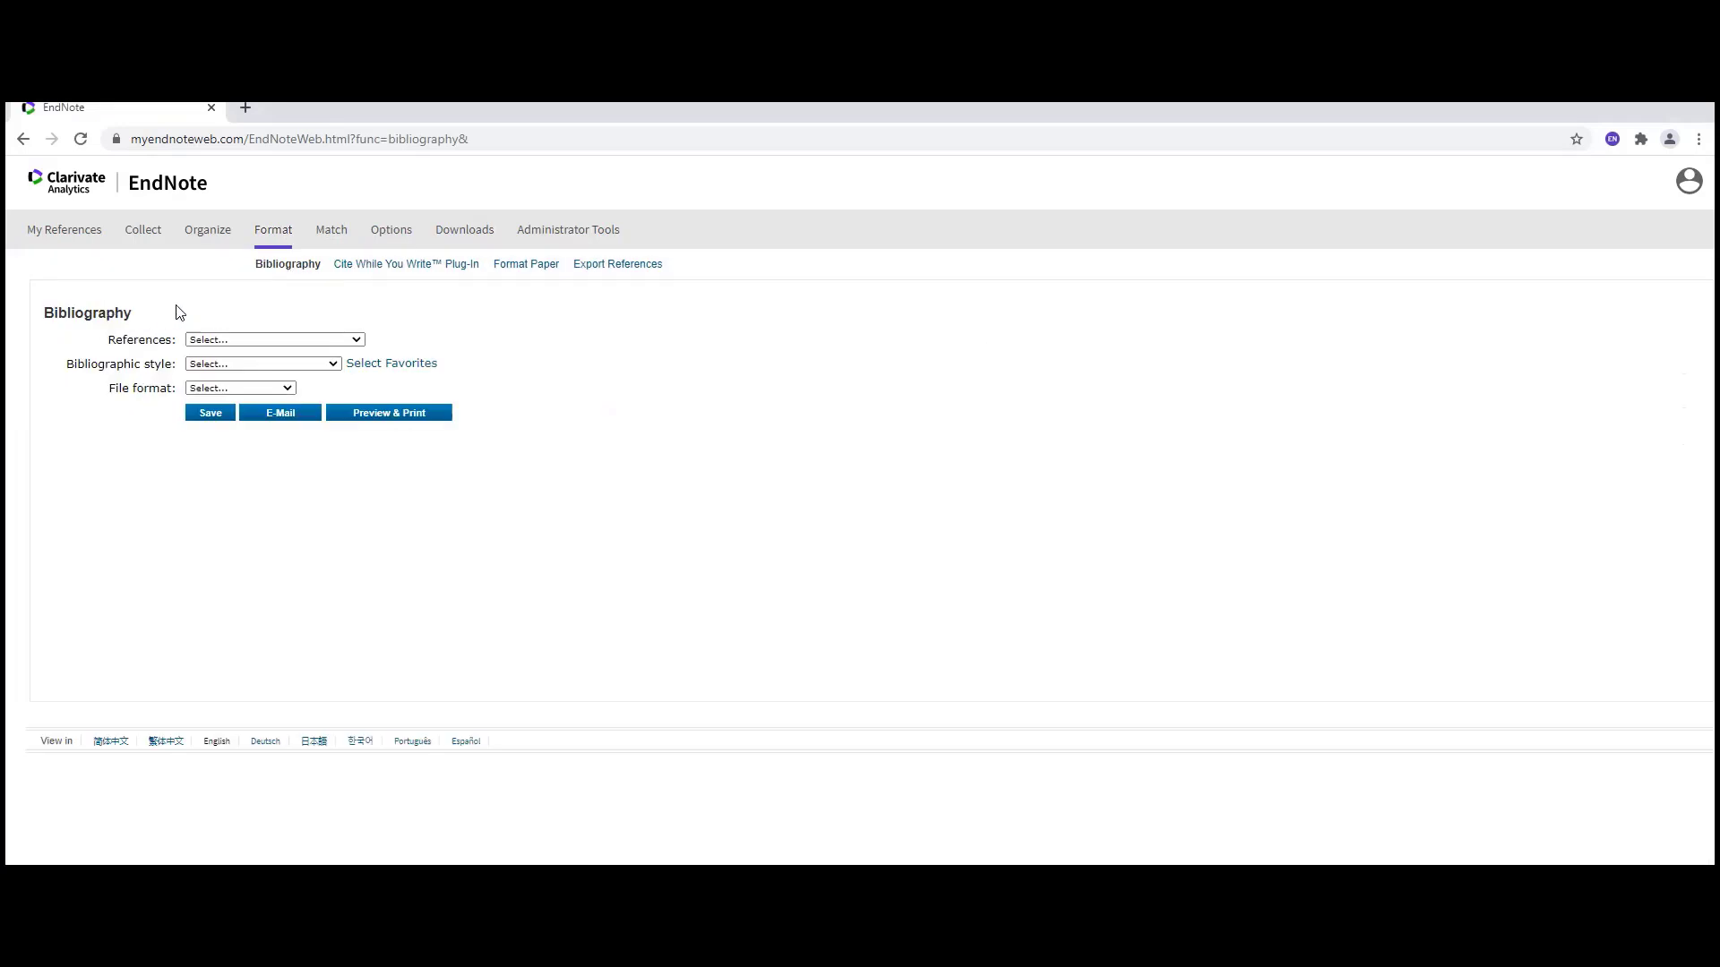
pyautogui.click(358, 342)
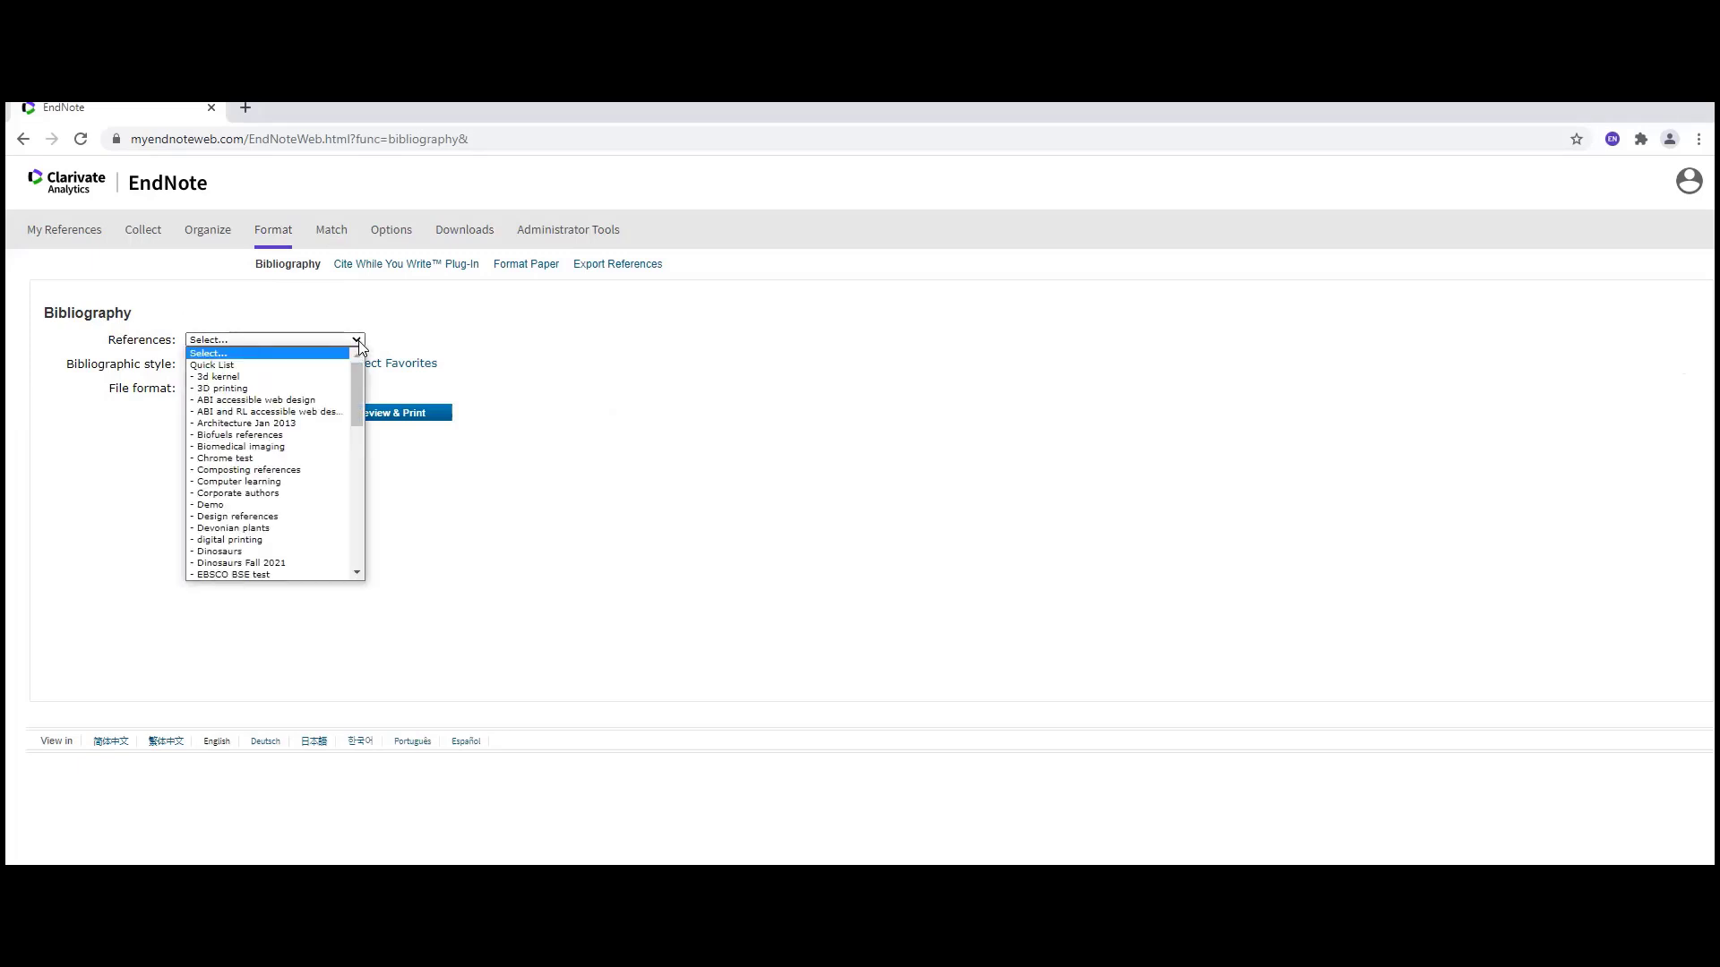
pyautogui.click(318, 565)
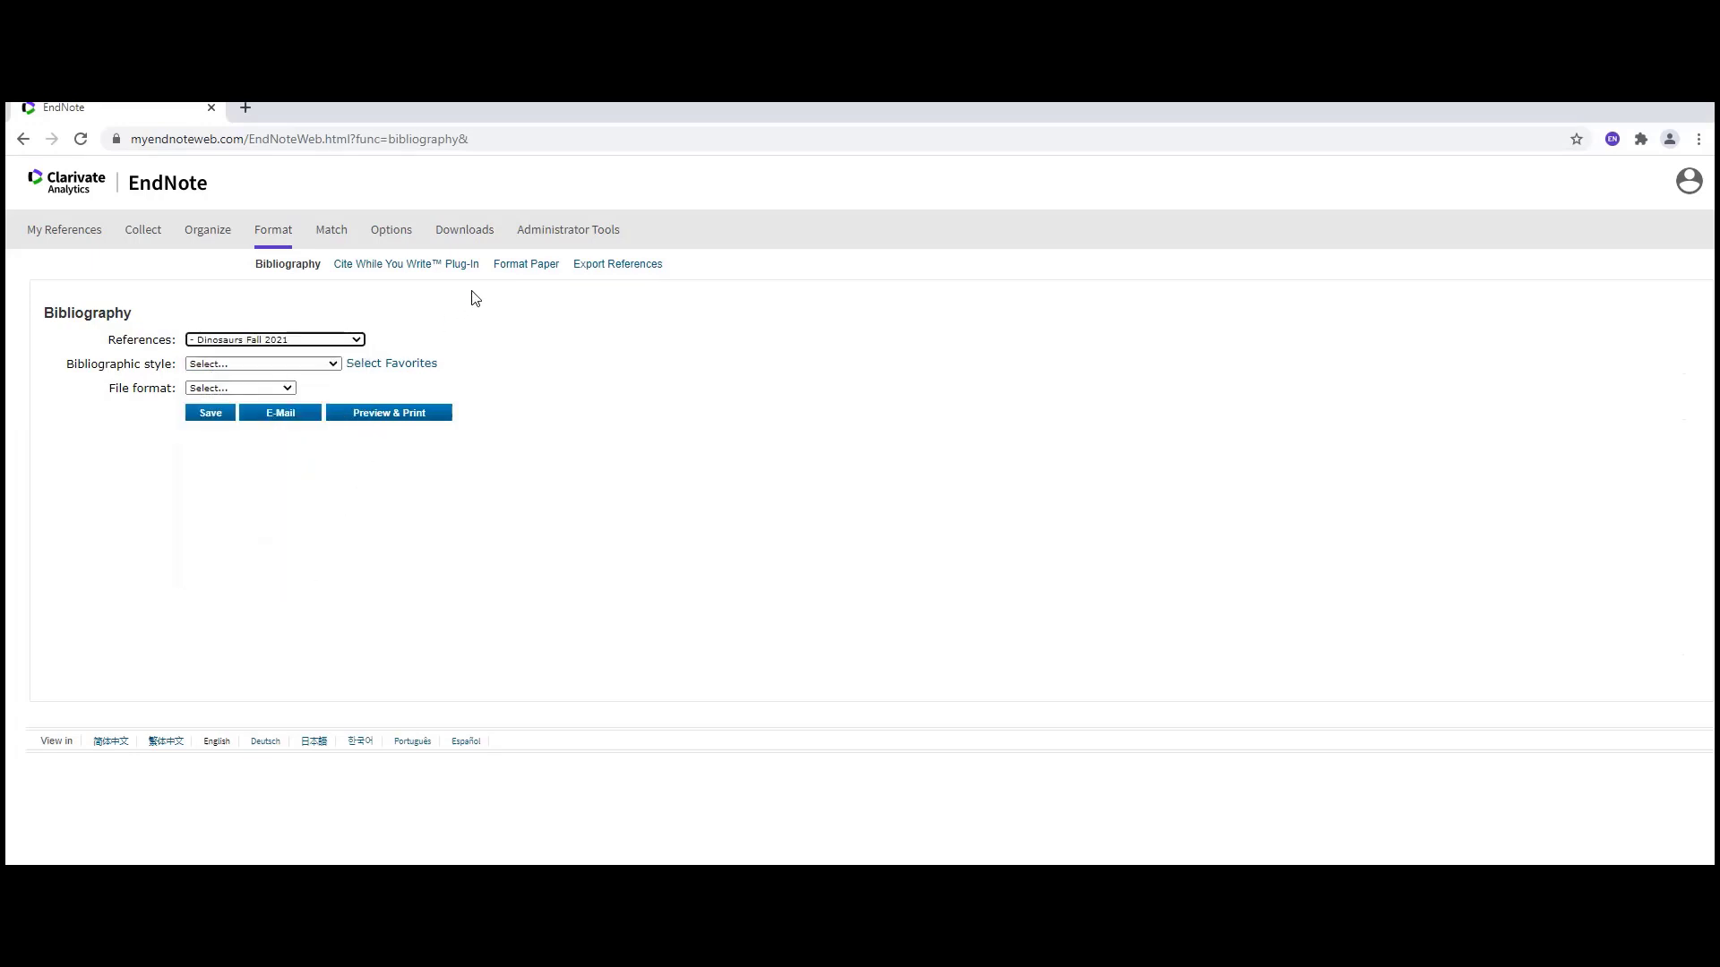
# - Set the bibliographic style to APA 7th
pyautogui.click(333, 364)
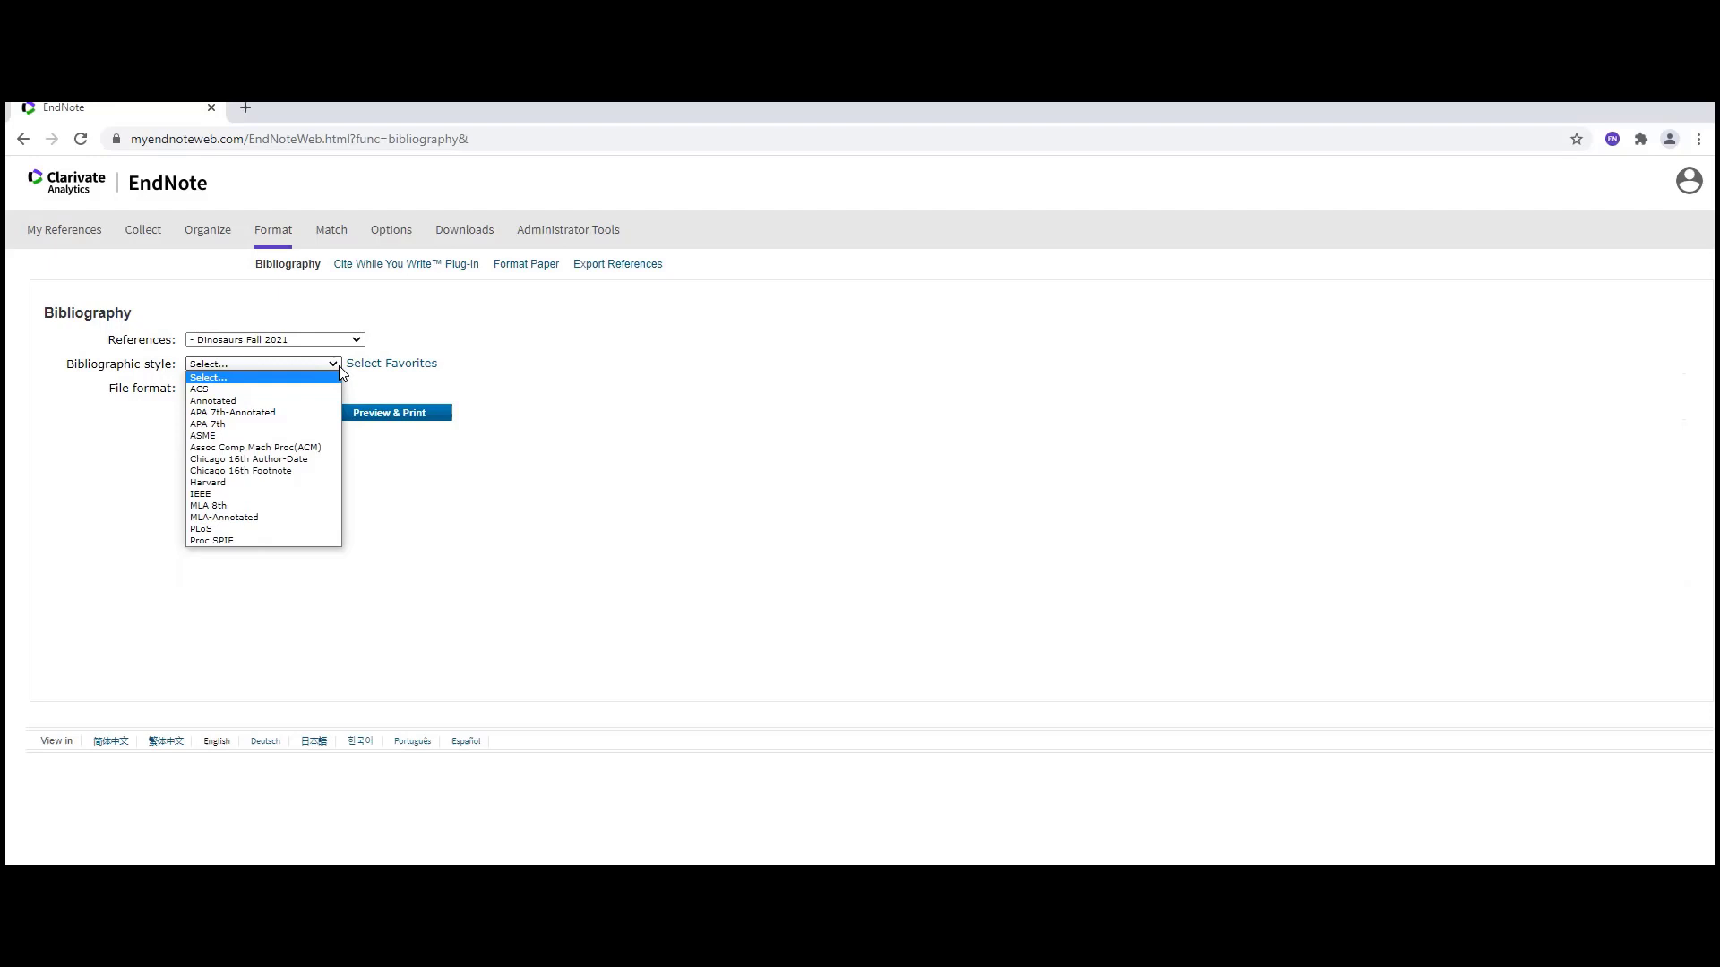
pyautogui.click(355, 371)
pyautogui.click(357, 370)
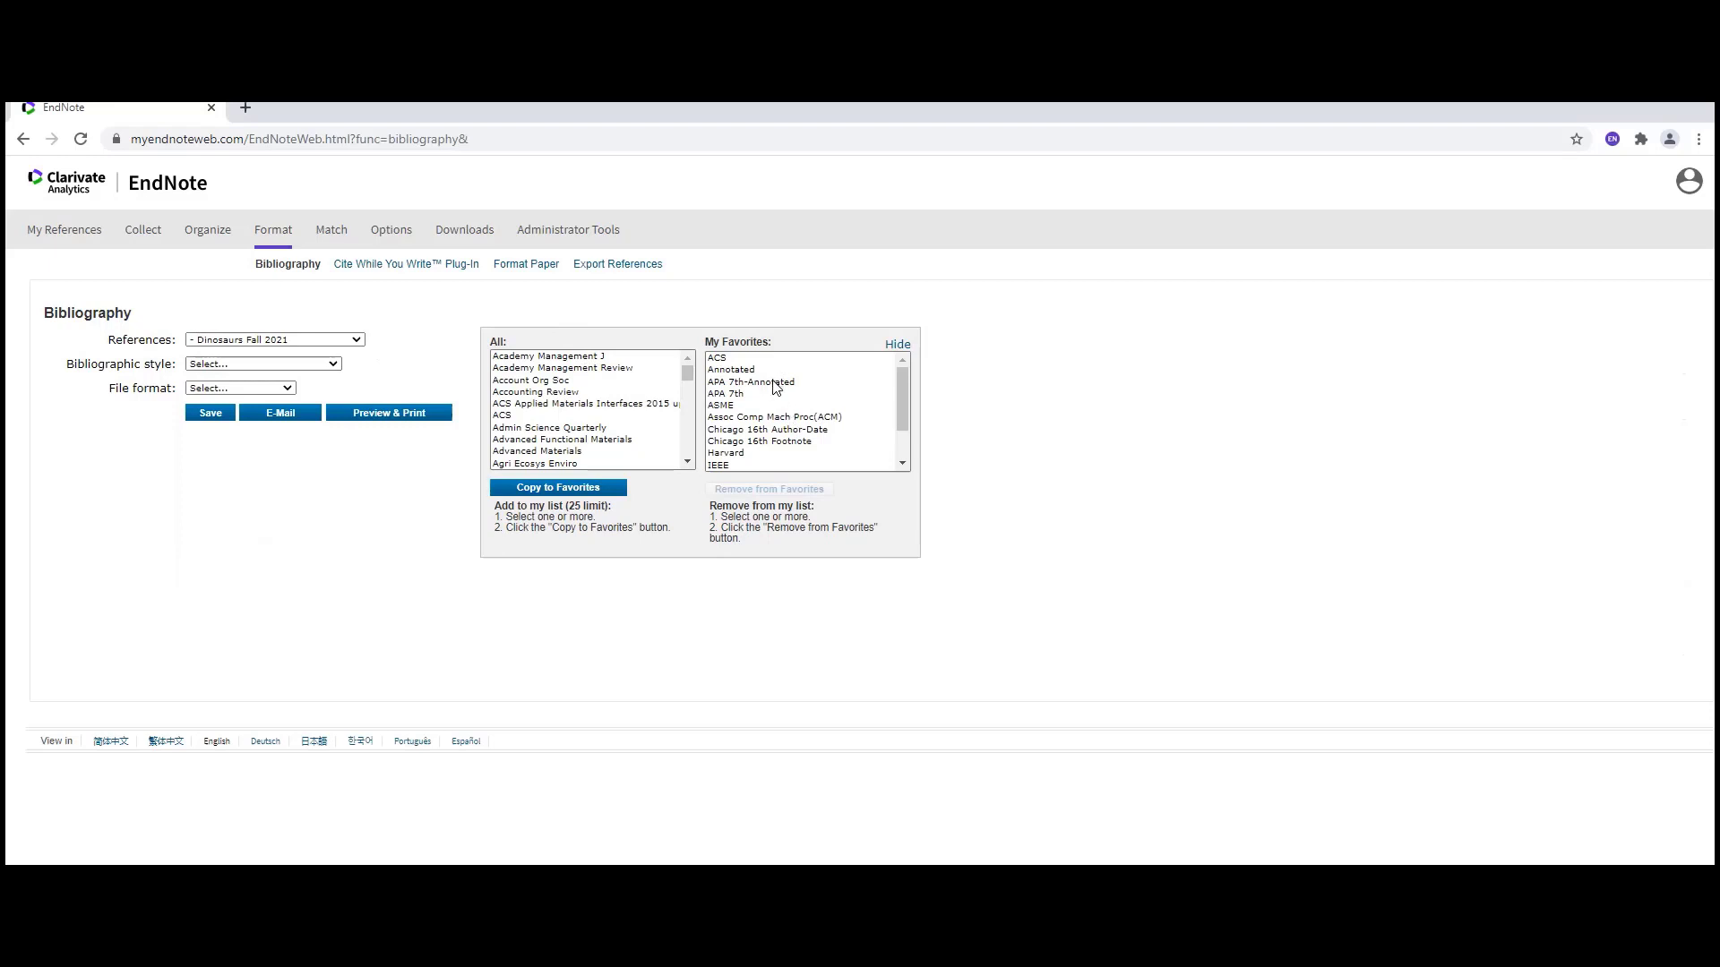
pyautogui.scroll(-1, 776, 387)
pyautogui.scroll(1, 745, 369)
pyautogui.scroll(-1, 640, 376)
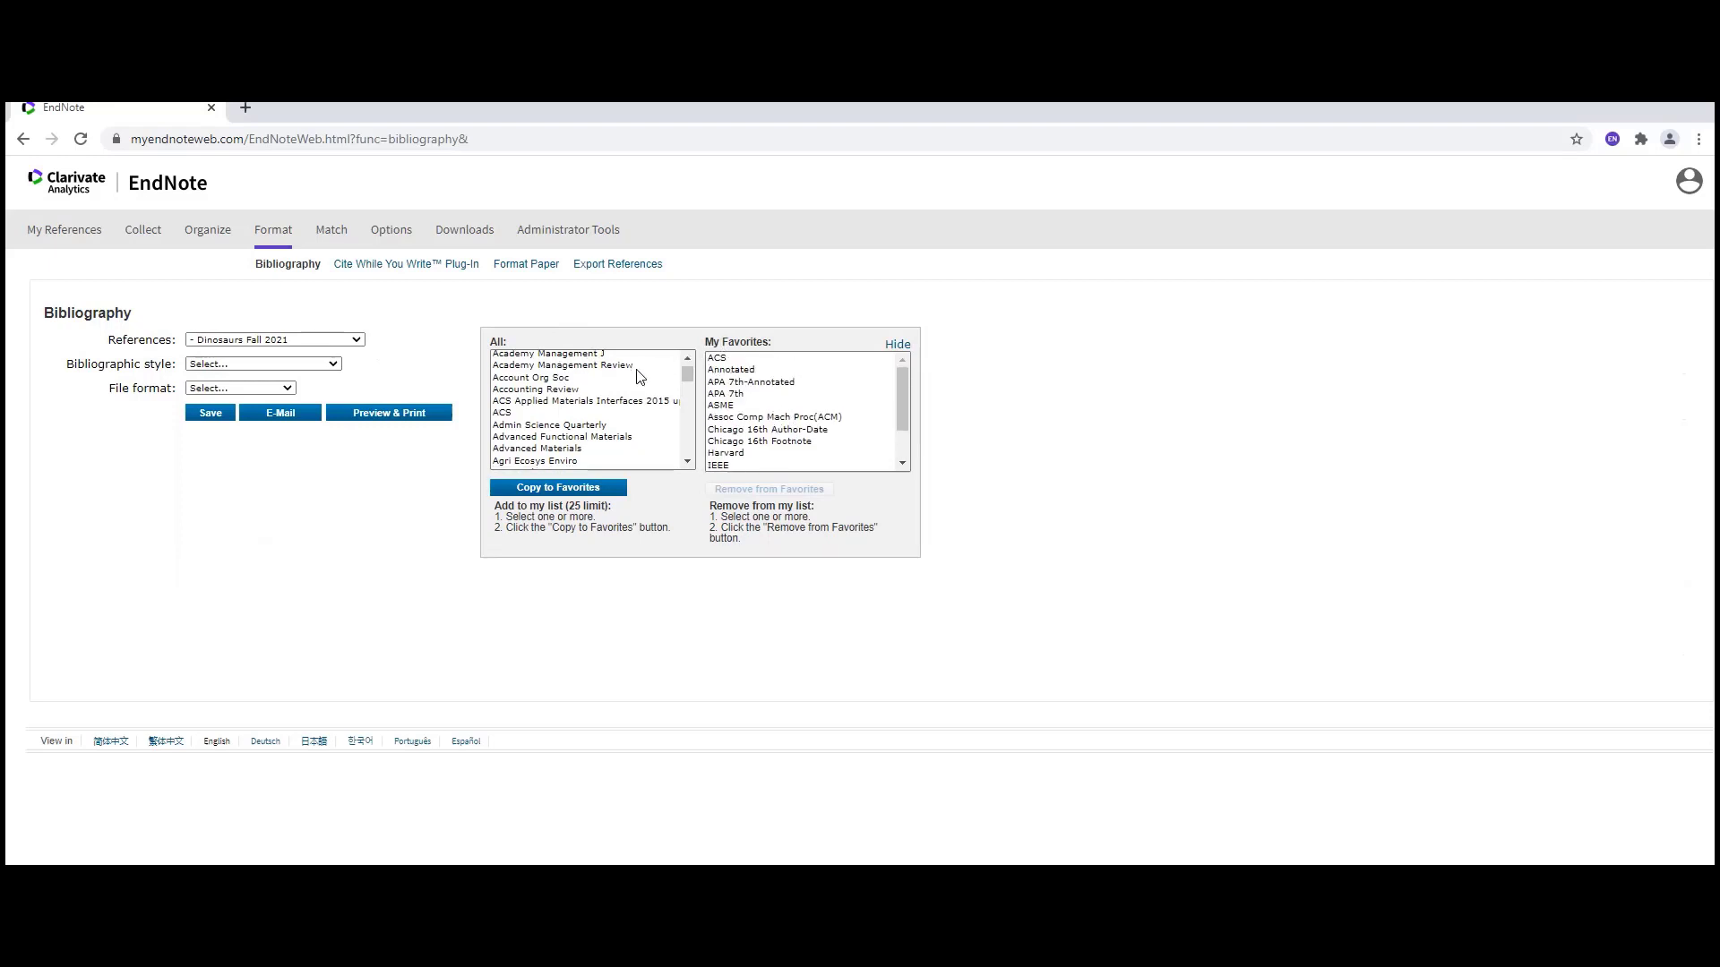
pyautogui.scroll(-15, 640, 377)
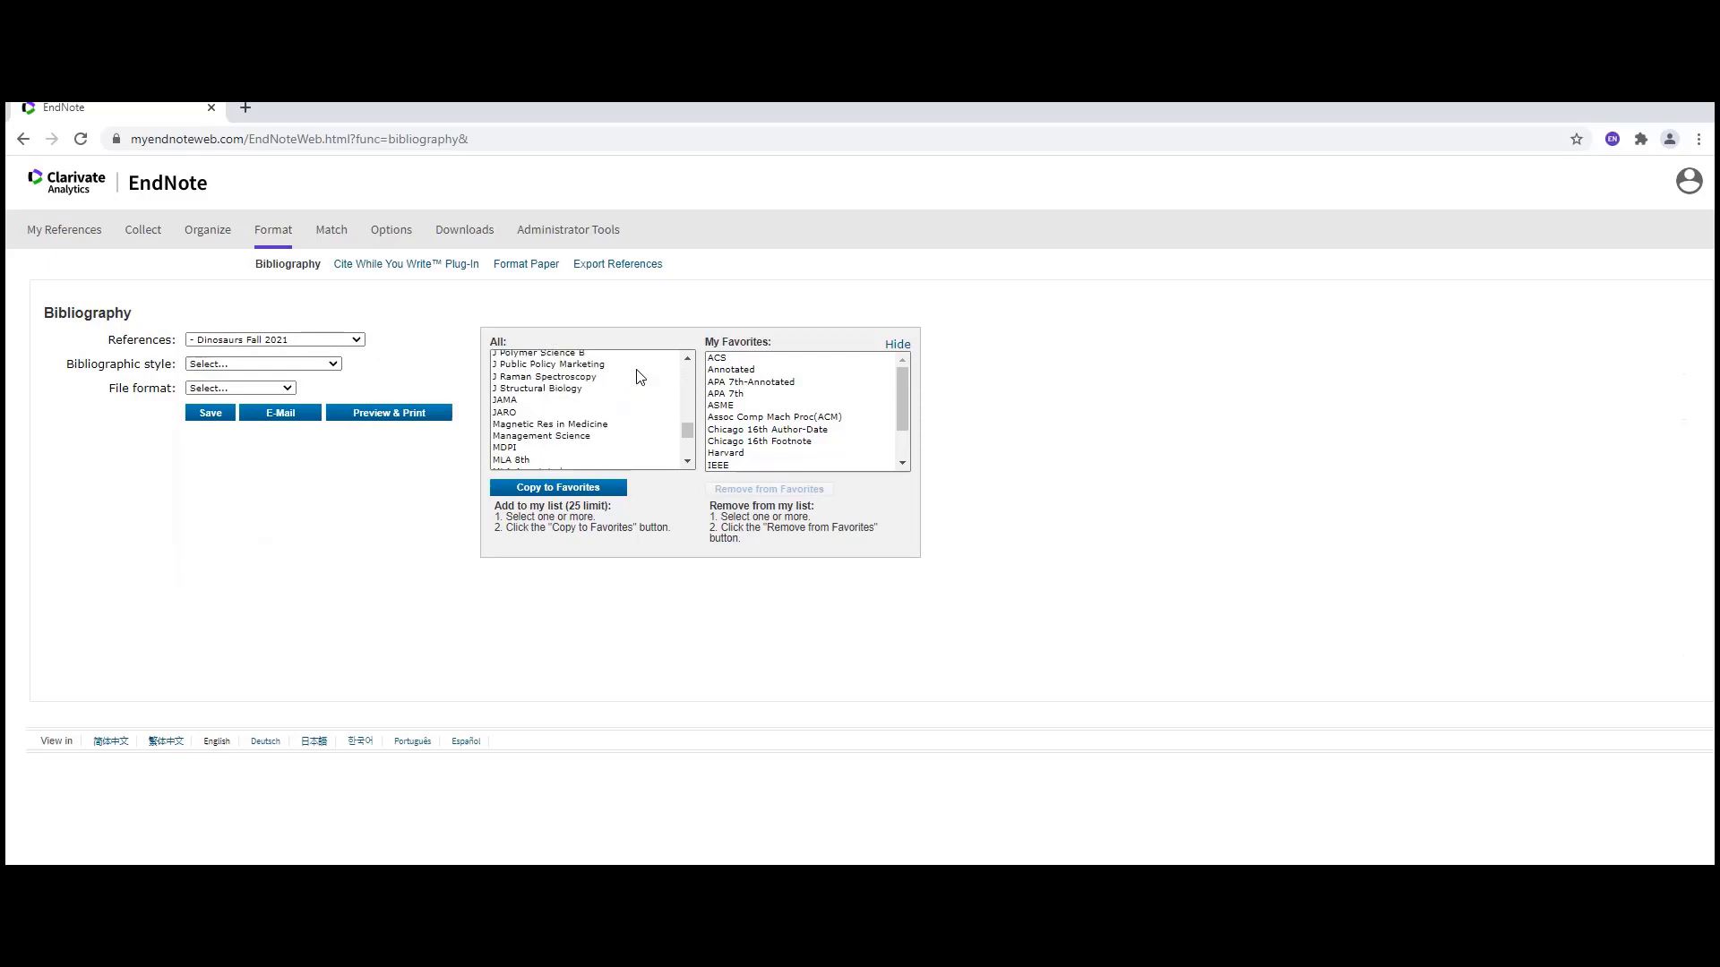
pyautogui.scroll(15, 640, 376)
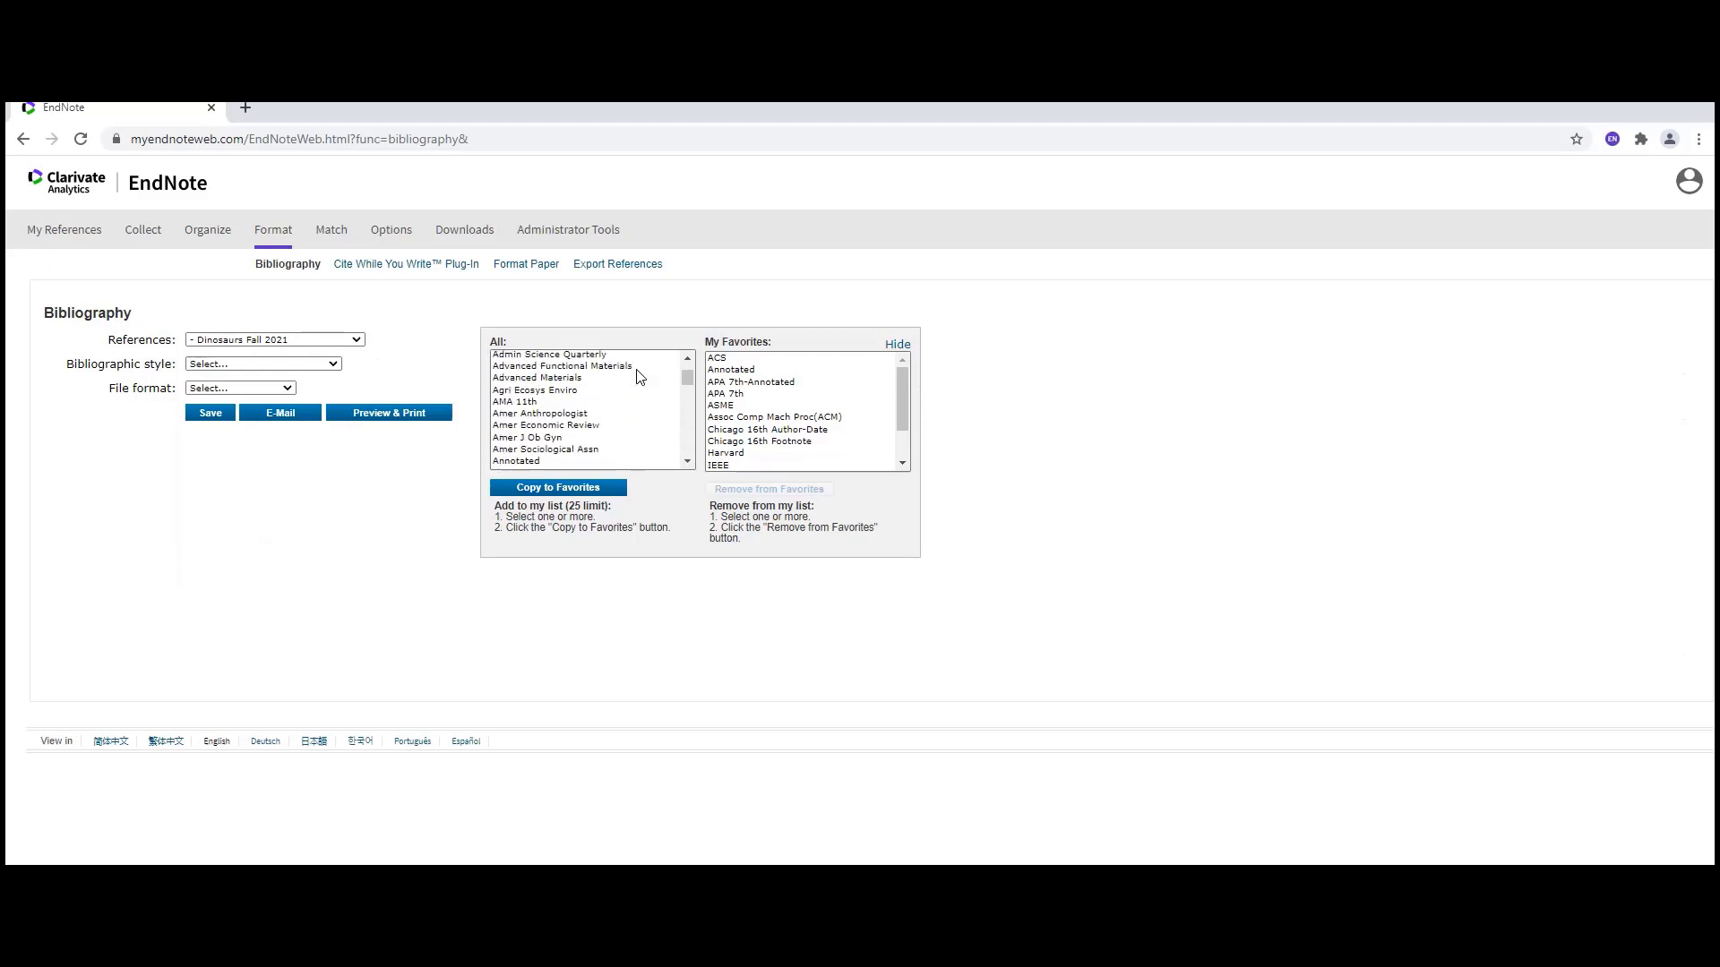
pyautogui.scroll(2, 640, 376)
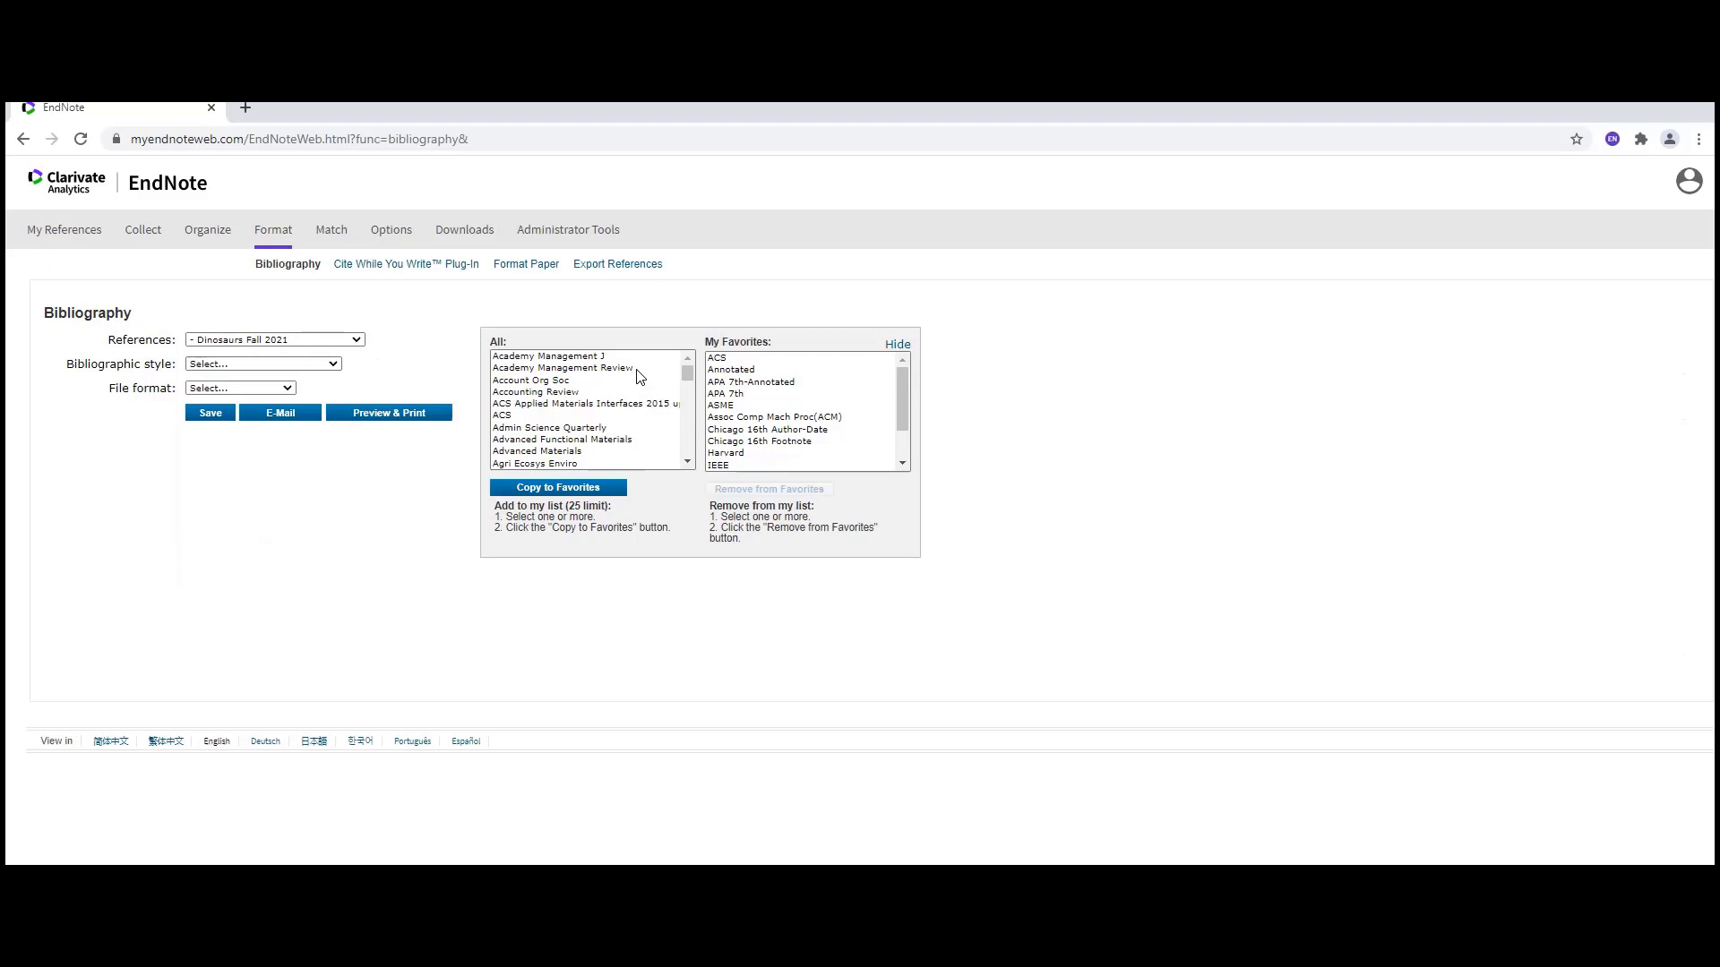
pyautogui.click(335, 365)
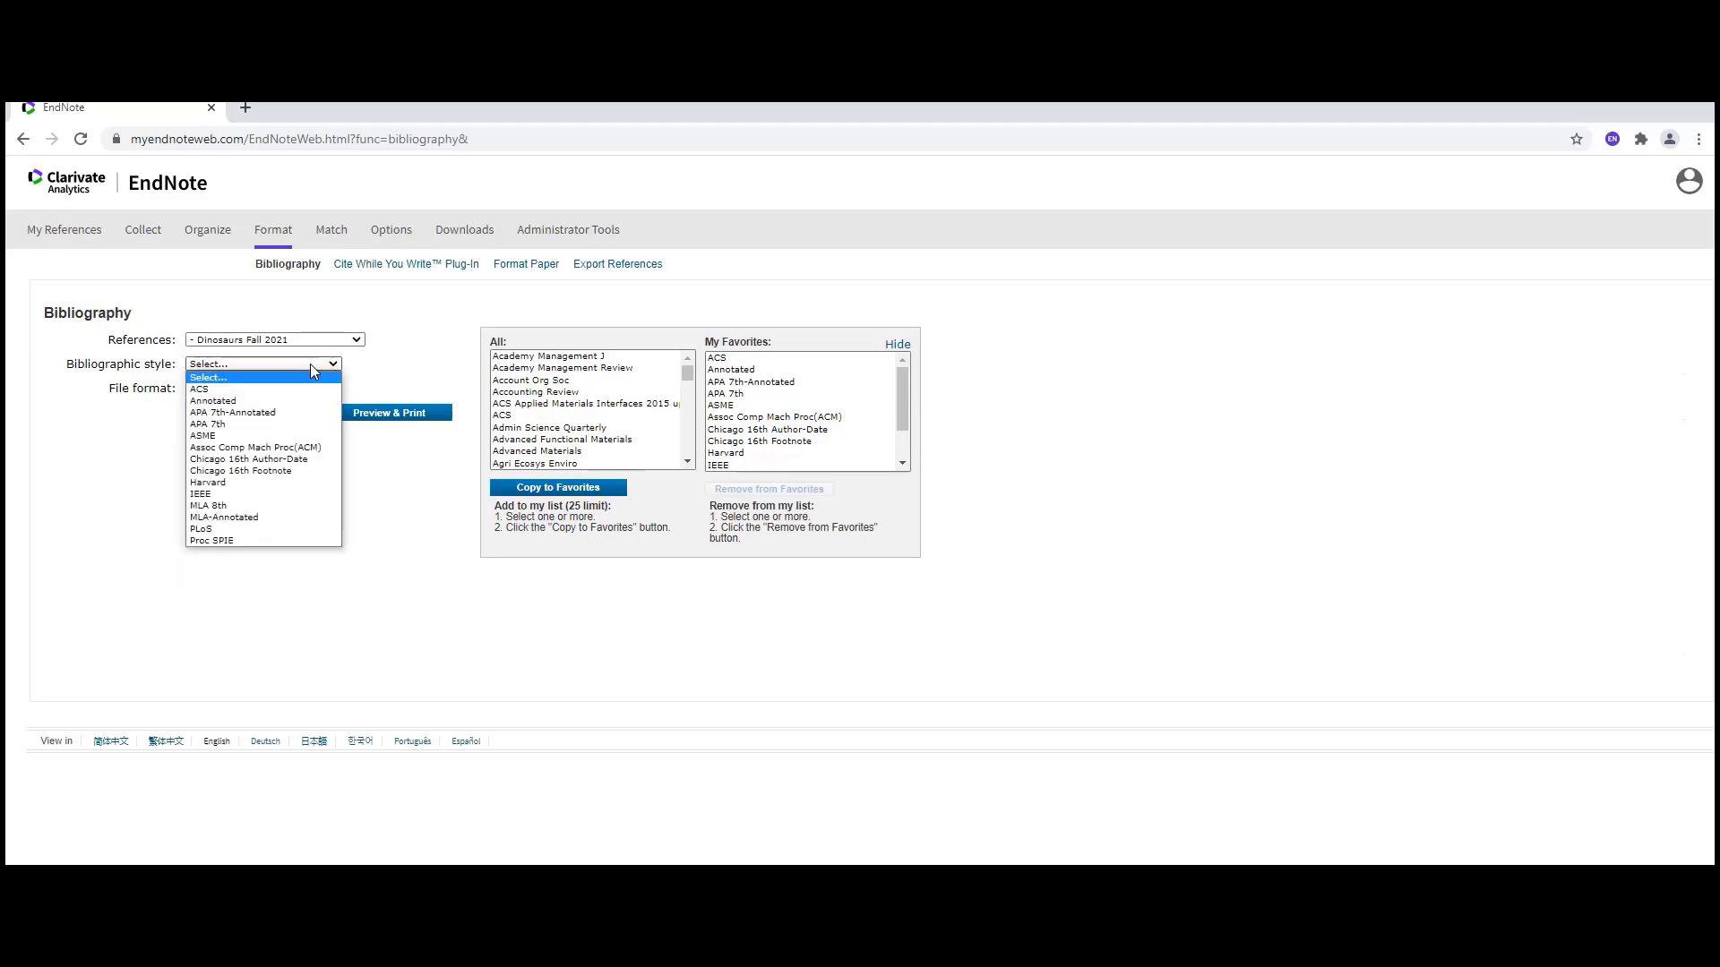
pyautogui.click(276, 432)
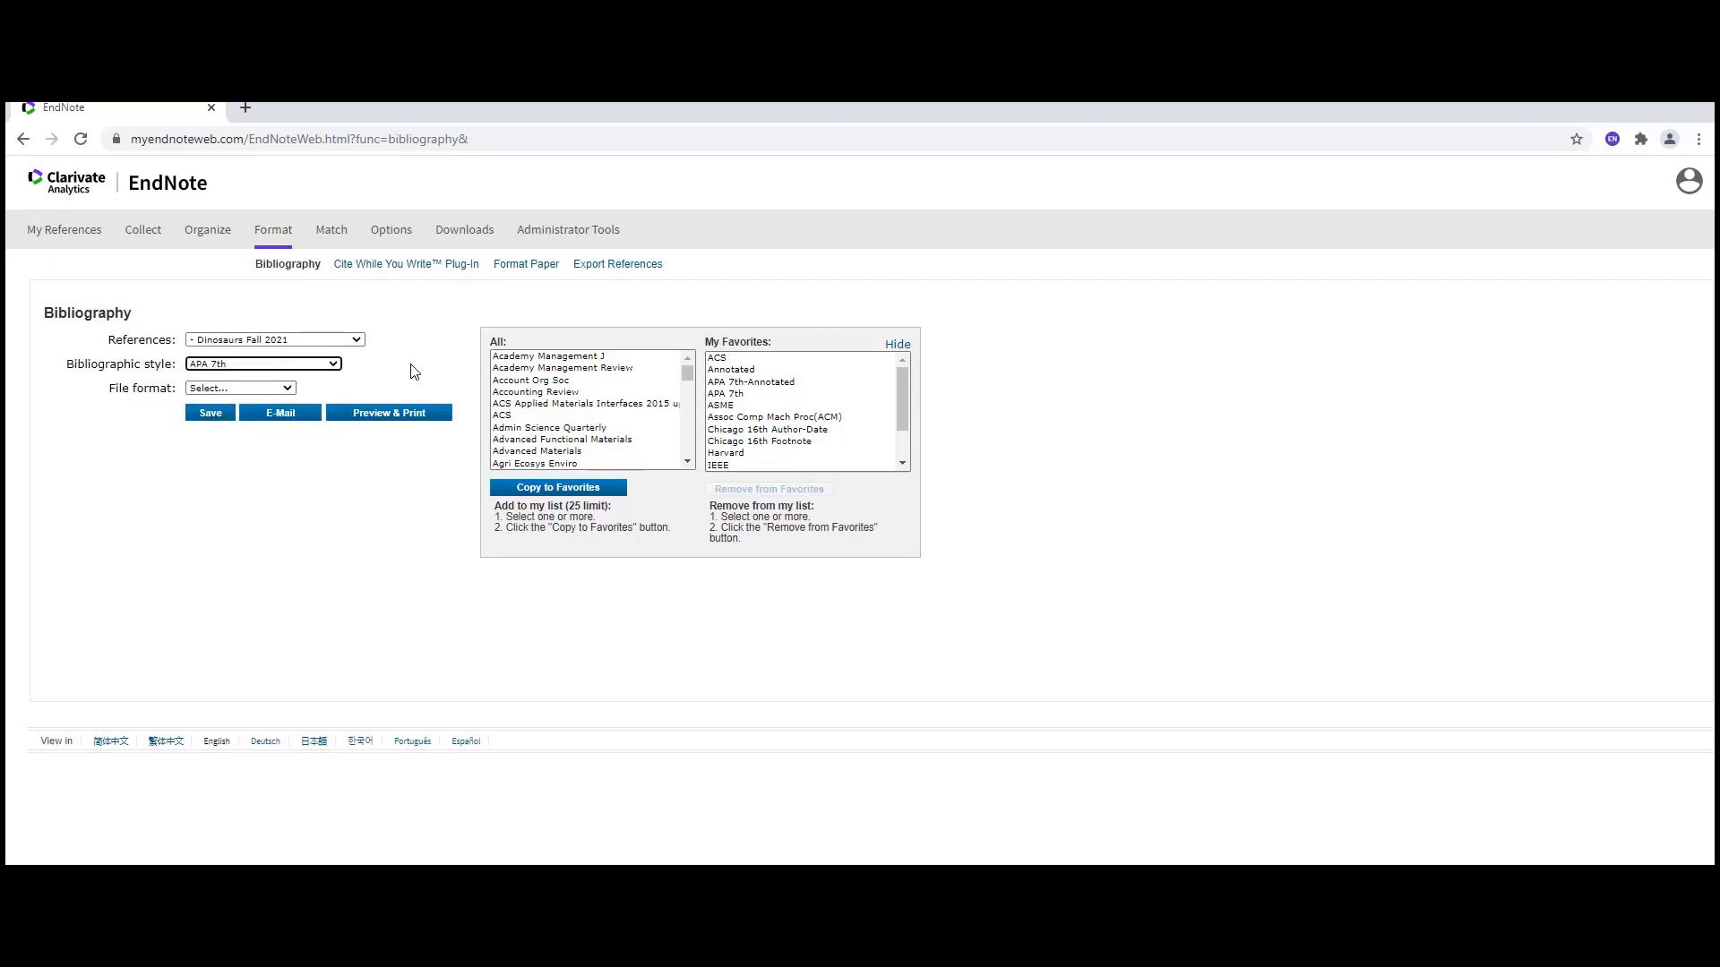
# - Save the bibliography as an RTF (rich text file) named exportlist.rtf
pyautogui.click(289, 392)
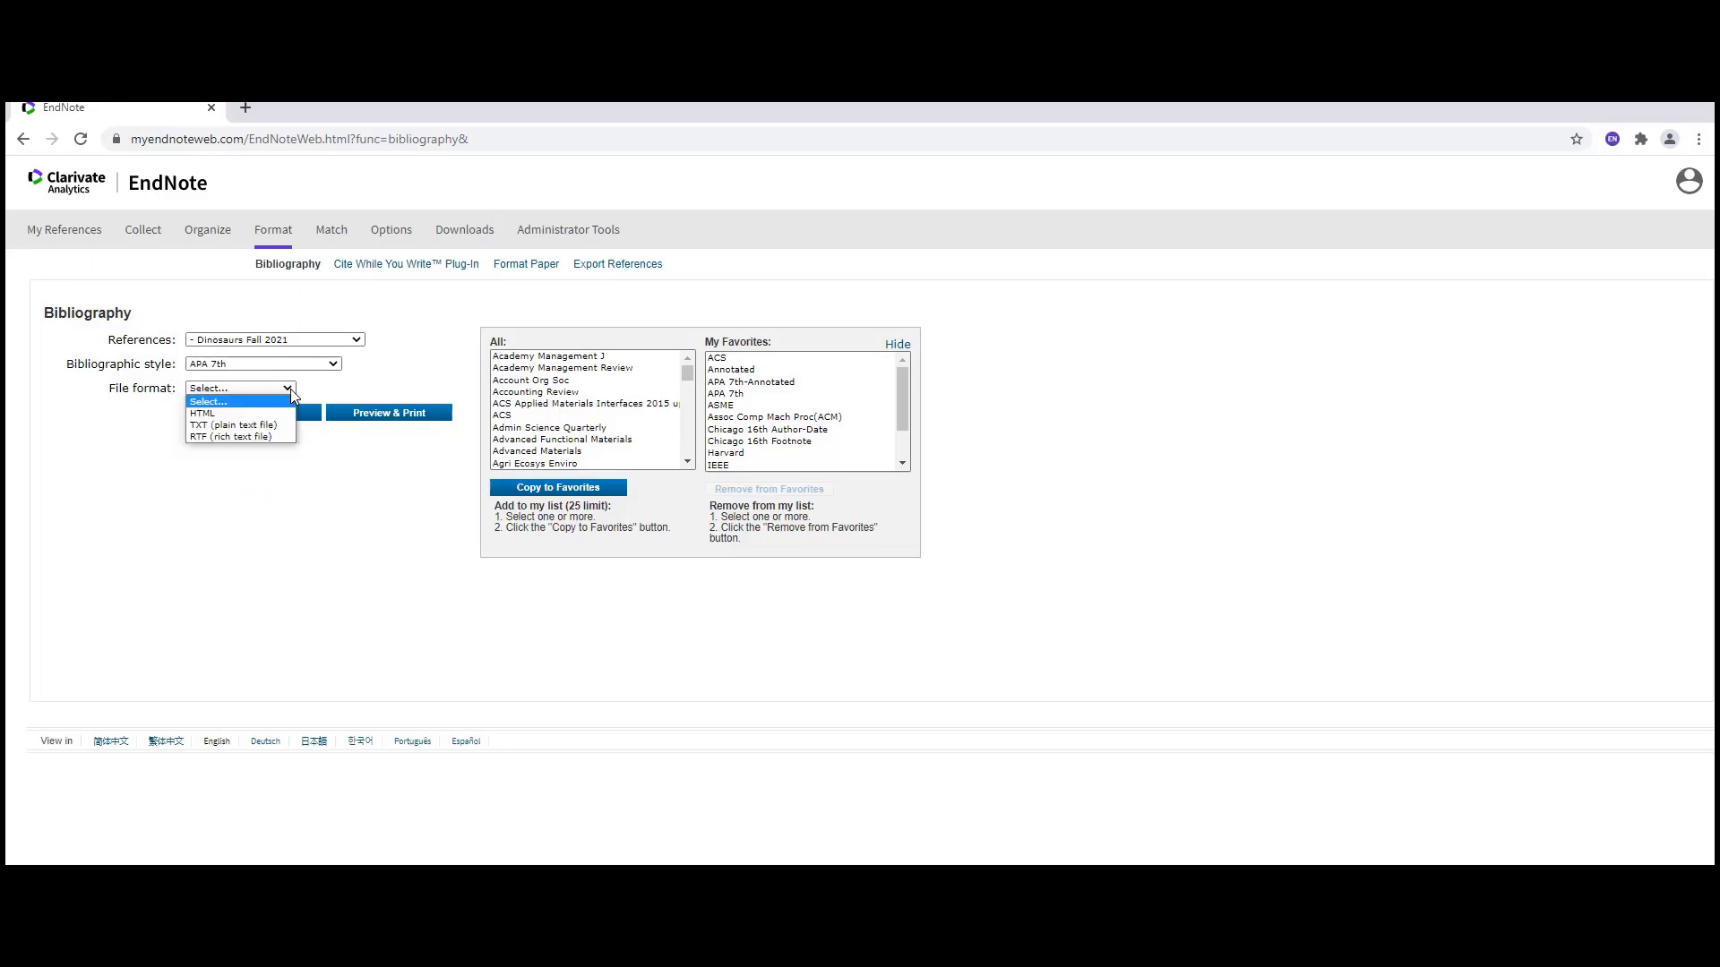
pyautogui.click(253, 438)
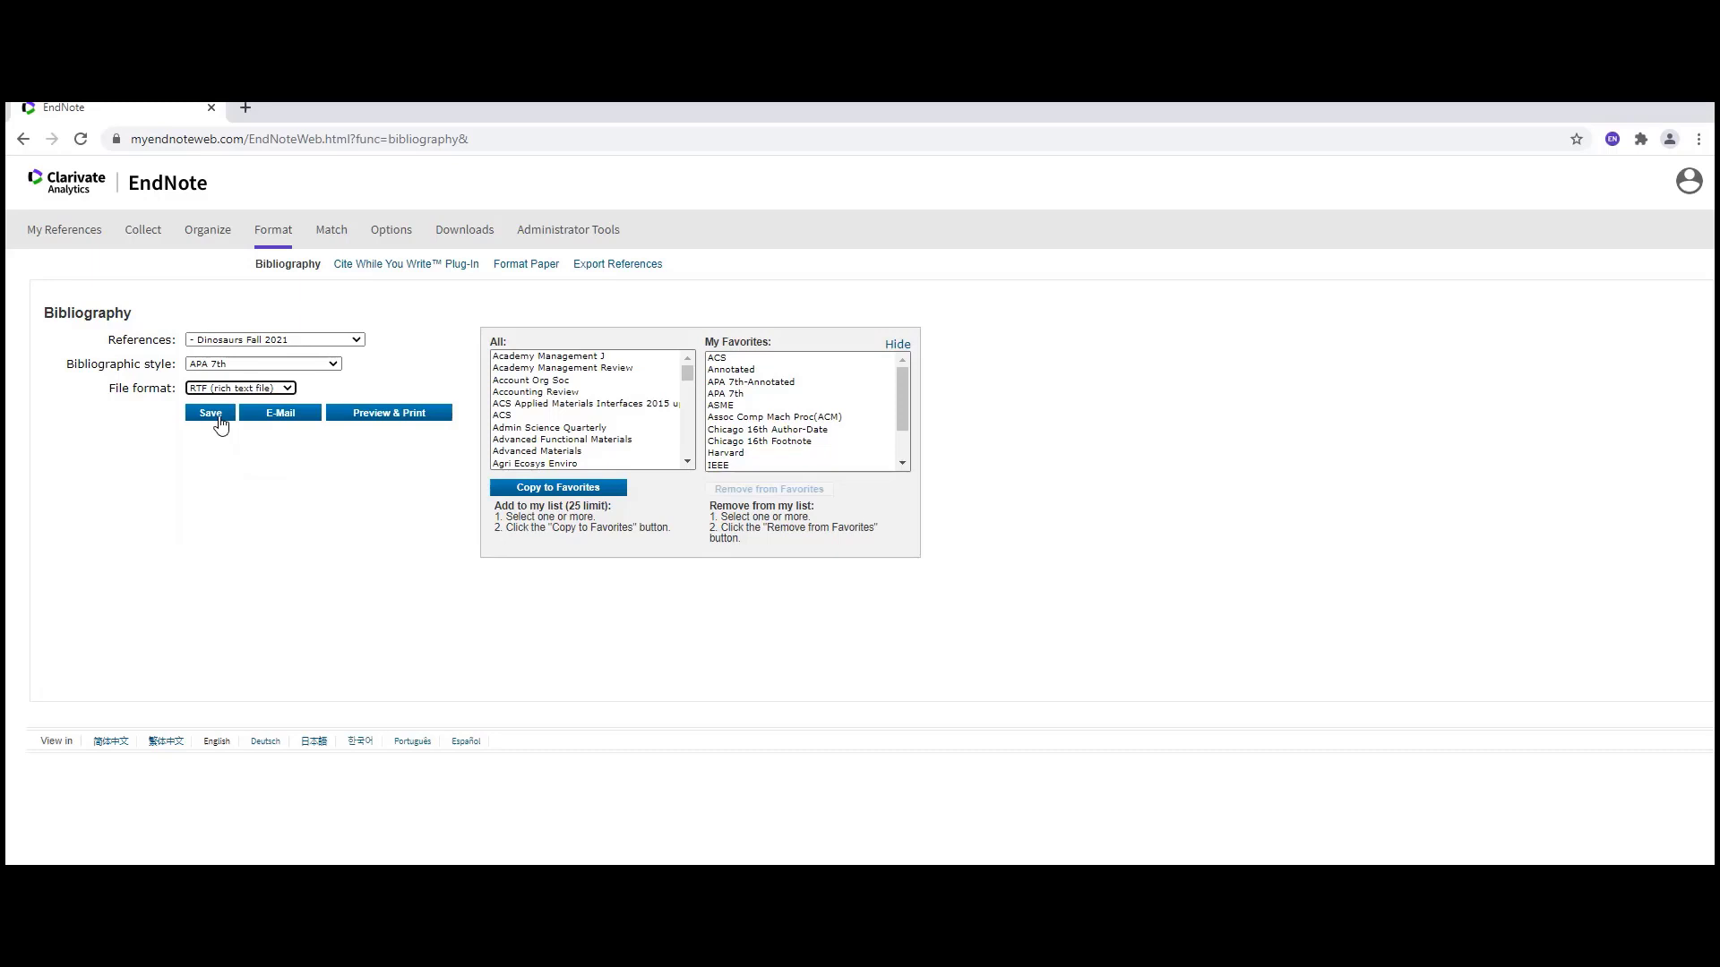
pyautogui.click(220, 422)
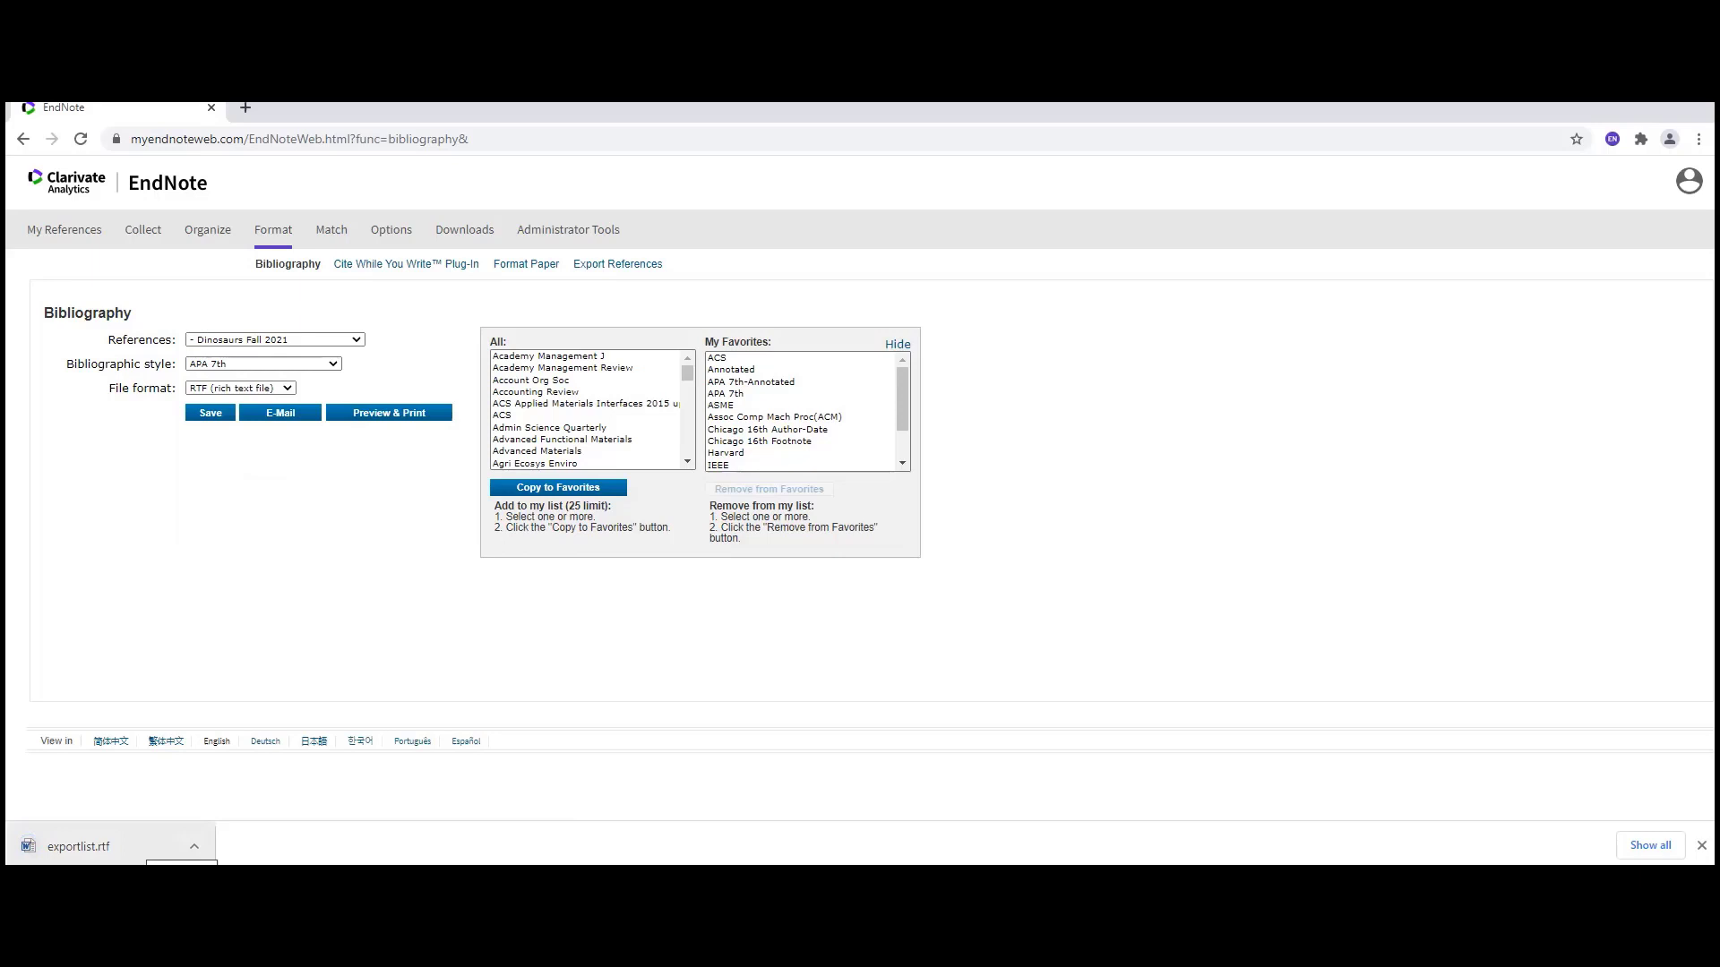
pyautogui.click(79, 847)
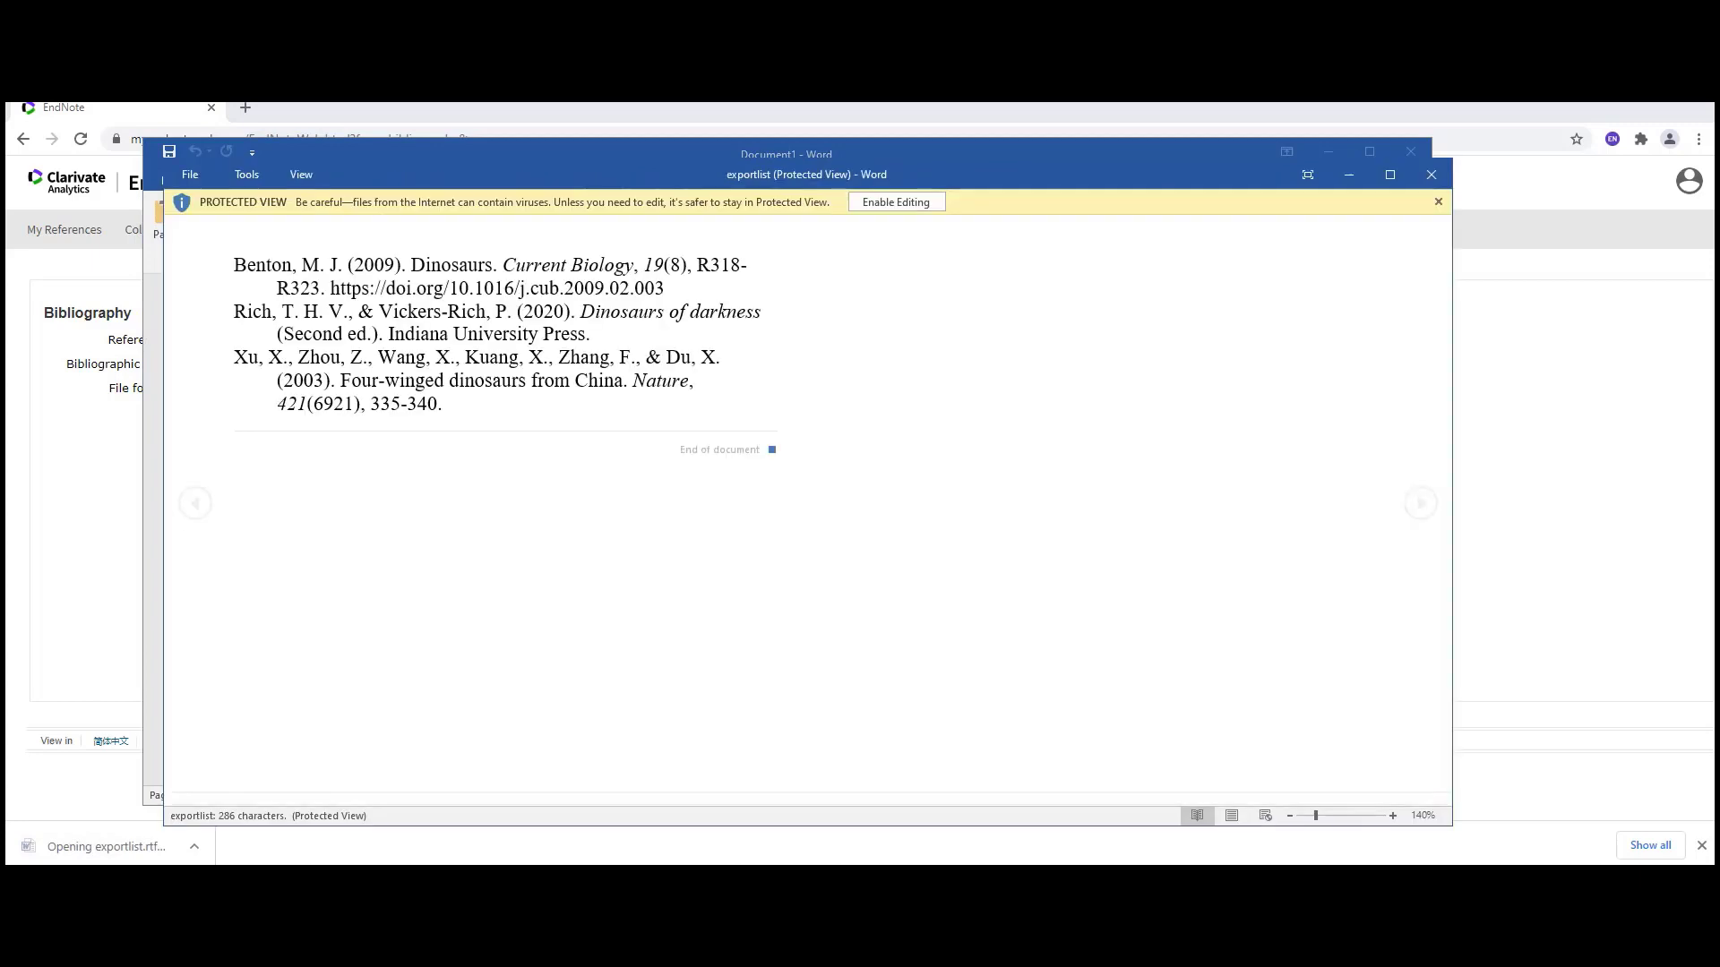
pyautogui.click(1232, 816)
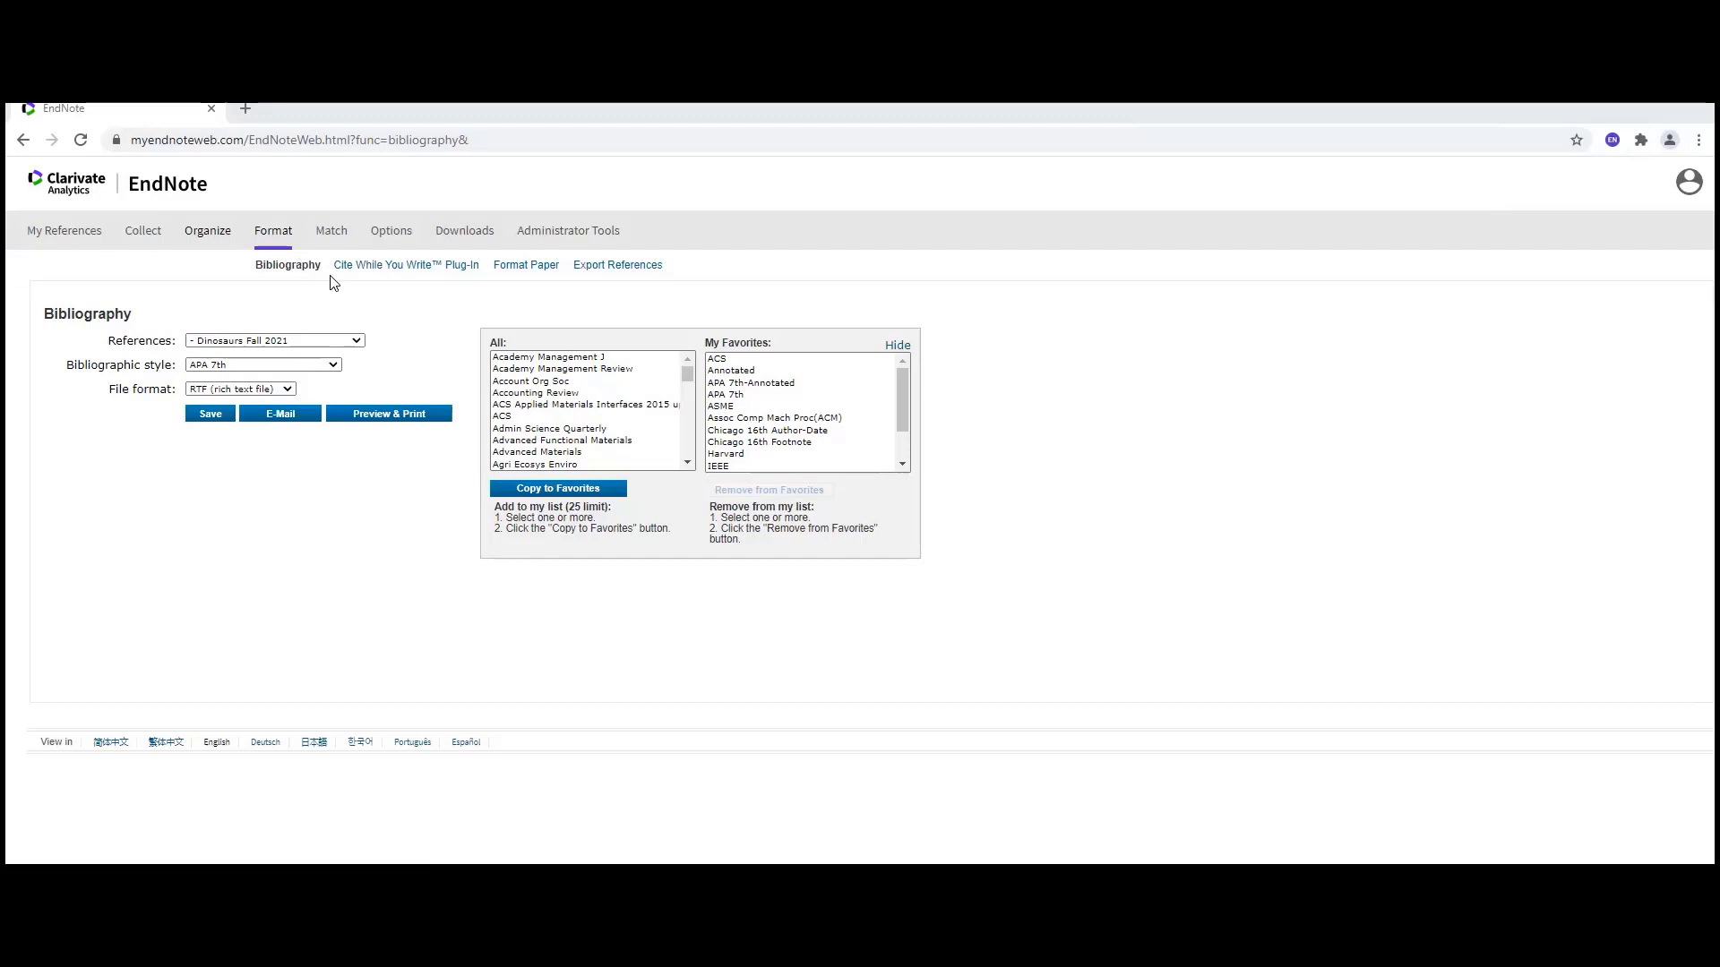
# - Go to the Cite While You Write plug-in page and its Downloads listing
pyautogui.click(392, 266)
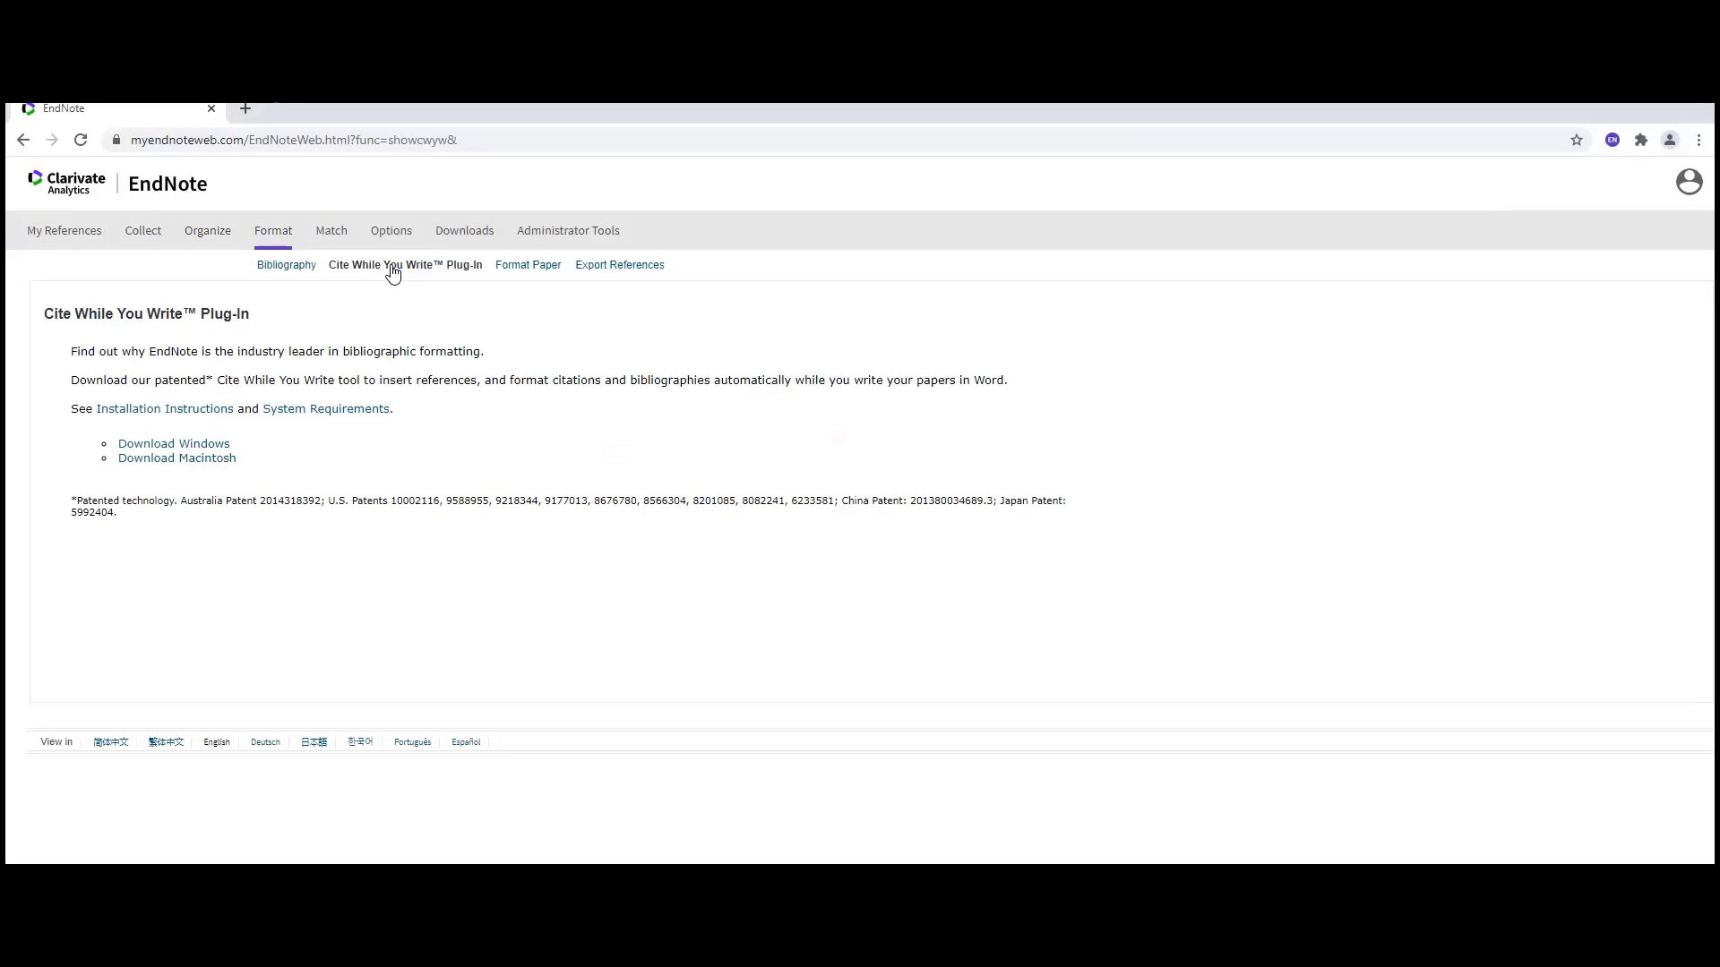
pyautogui.click(447, 234)
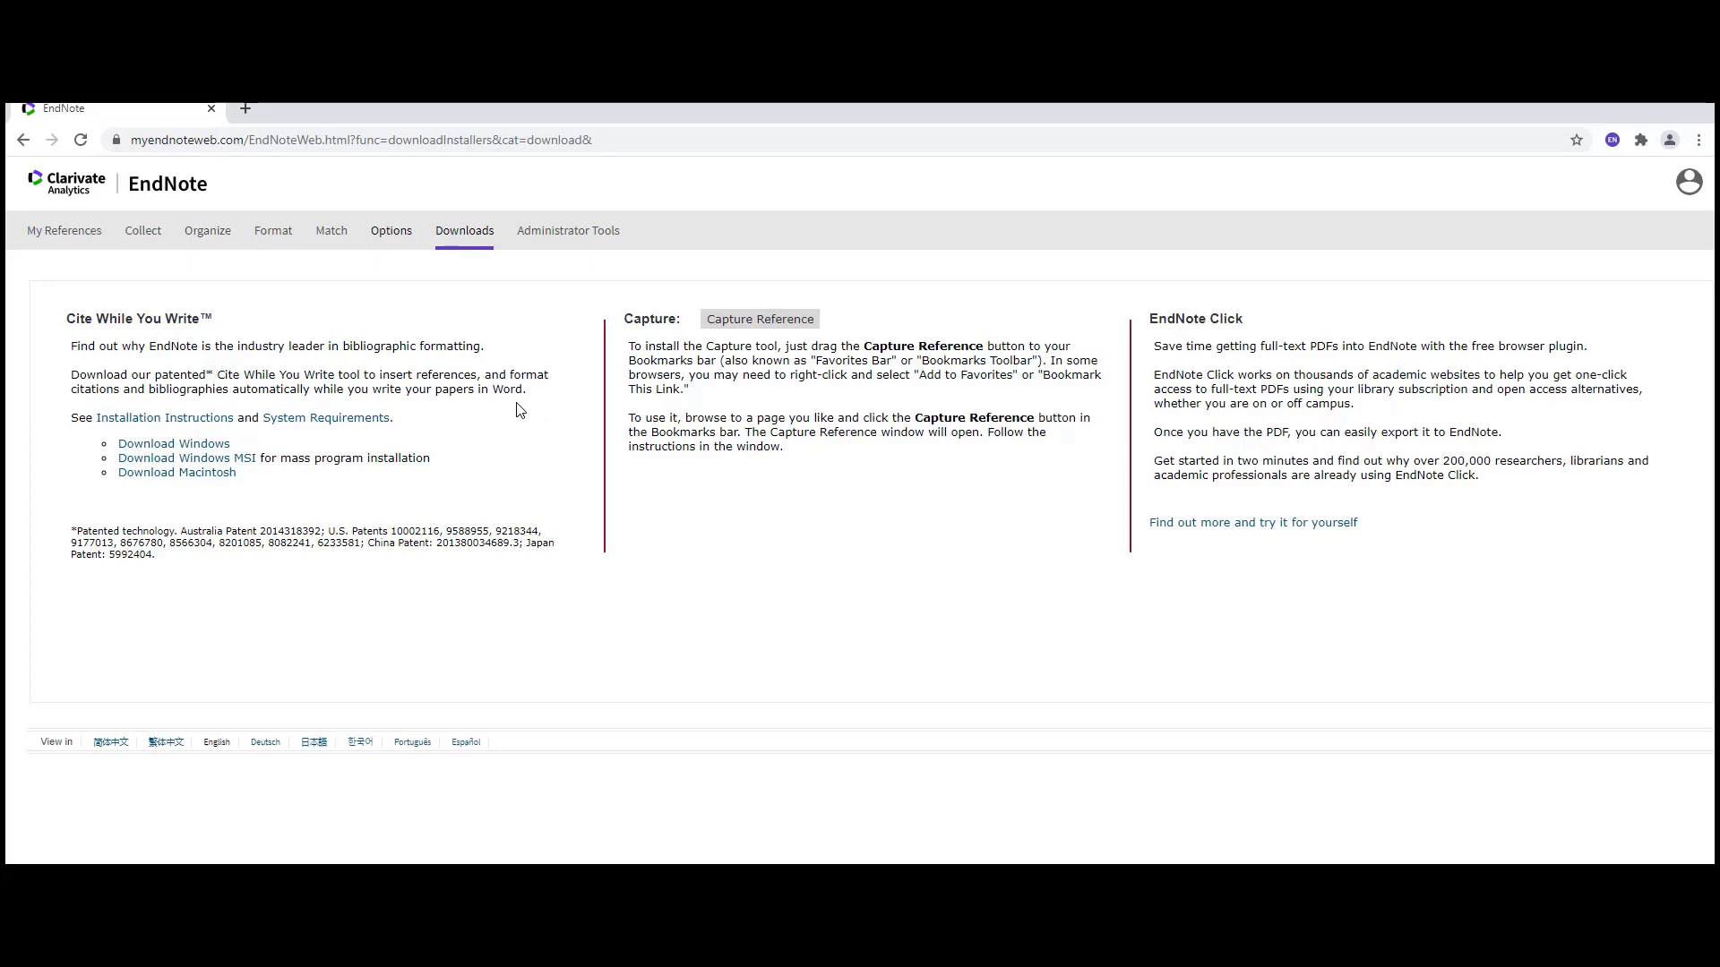
# - In the blank Word document, log in to EndNote with the account e-mail and password
pyautogui.moveTo(680, 882)
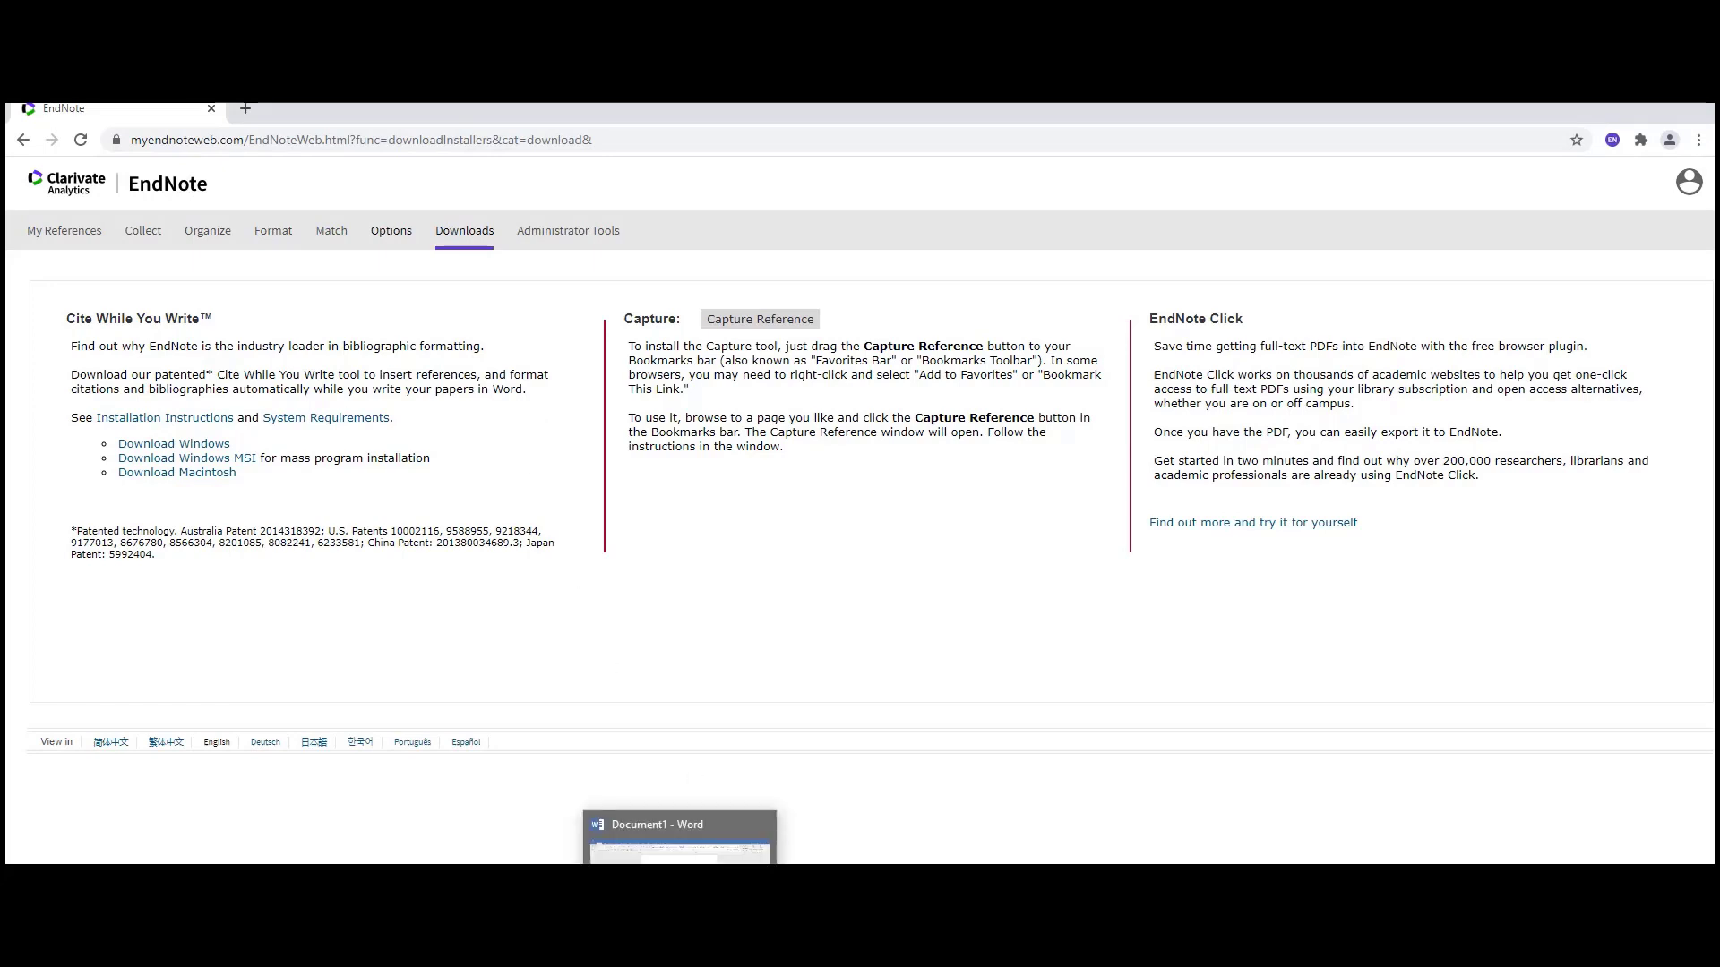
pyautogui.hotkey('alt', 'Tab')
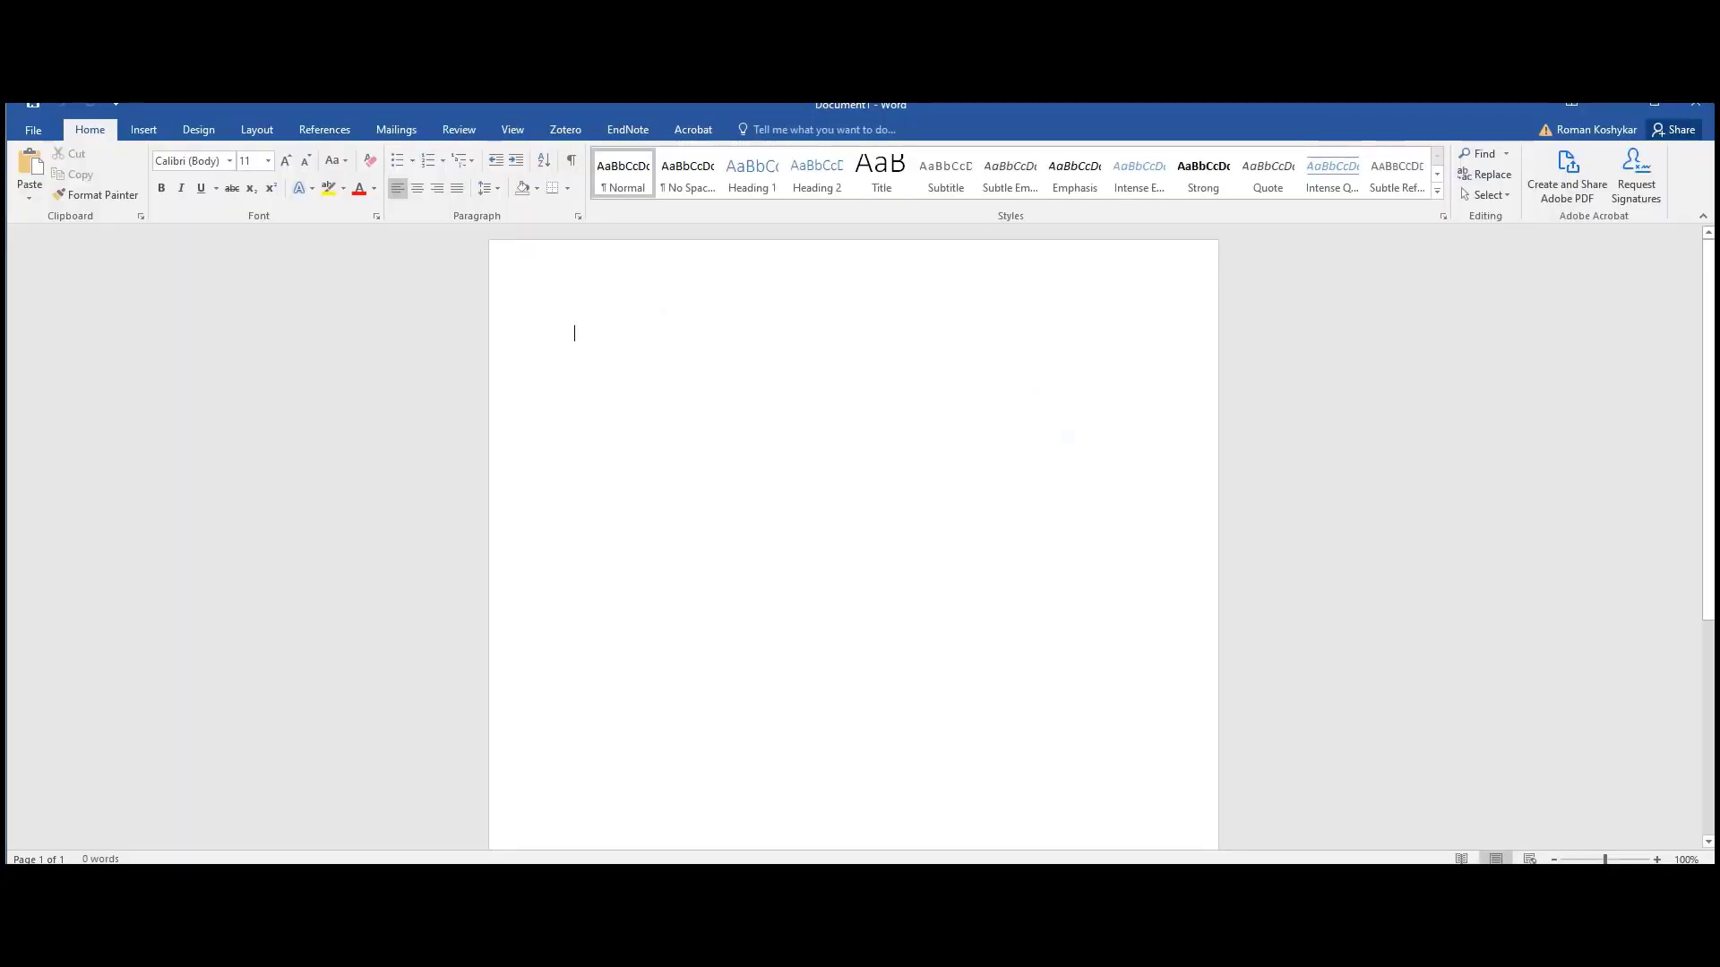
pyautogui.doubleClick(643, 132)
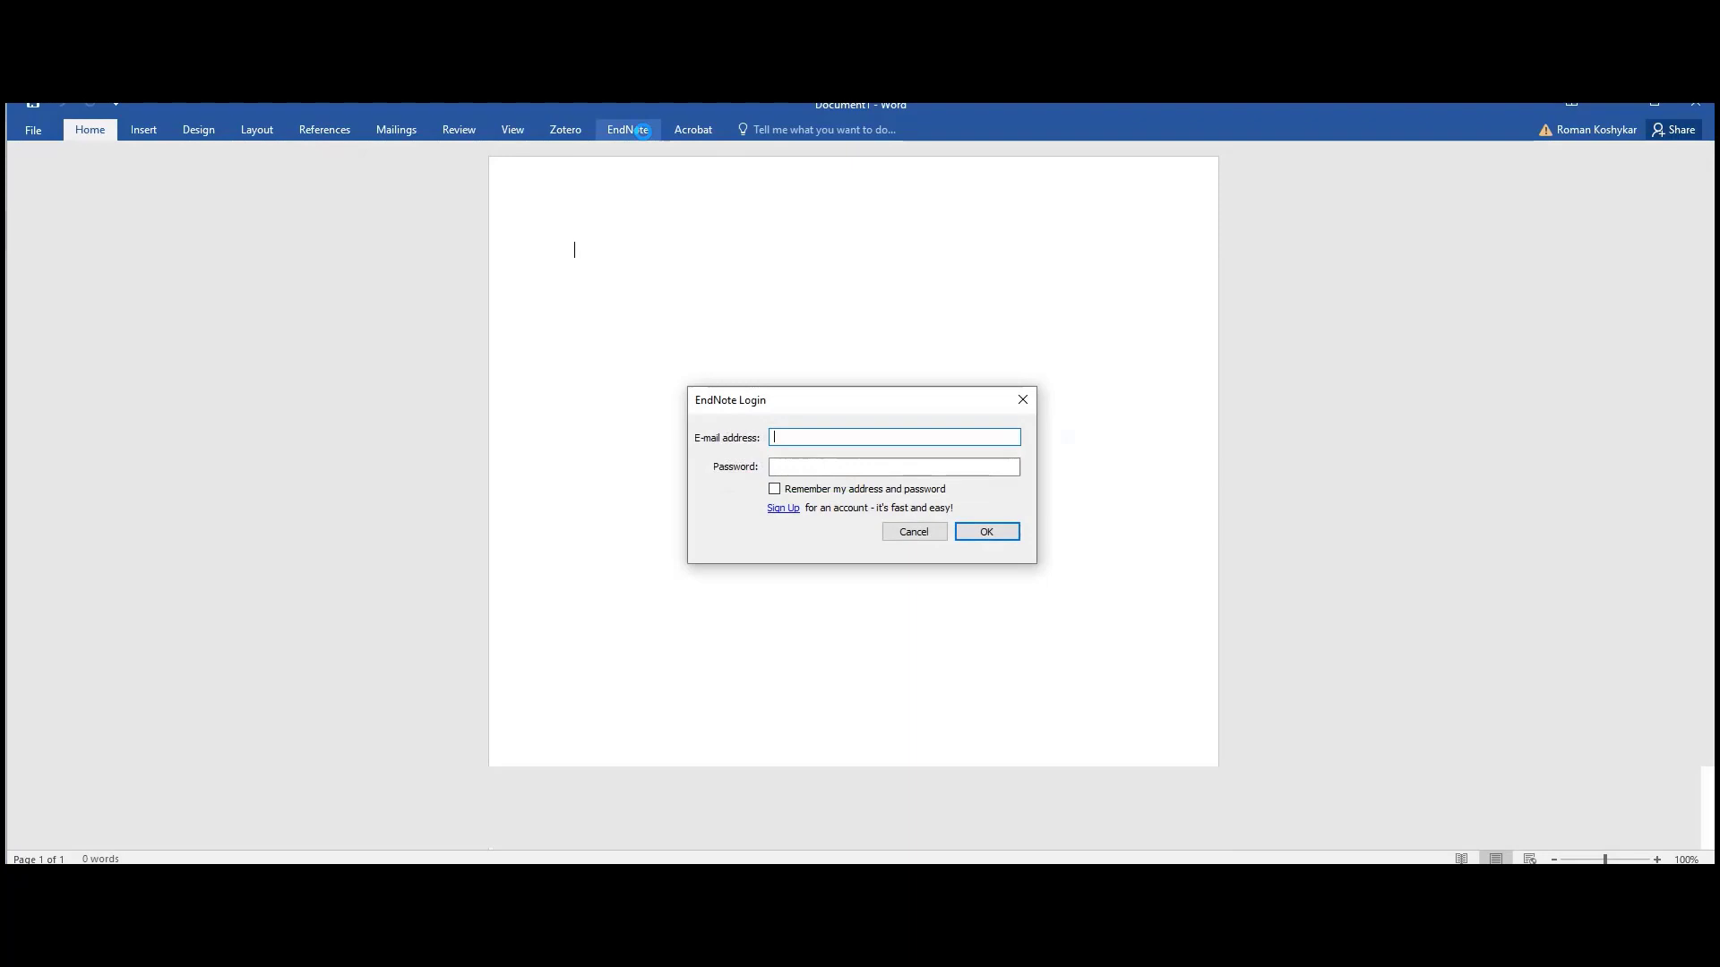
pyautogui.press('Tab')
pyautogui.write('**********')
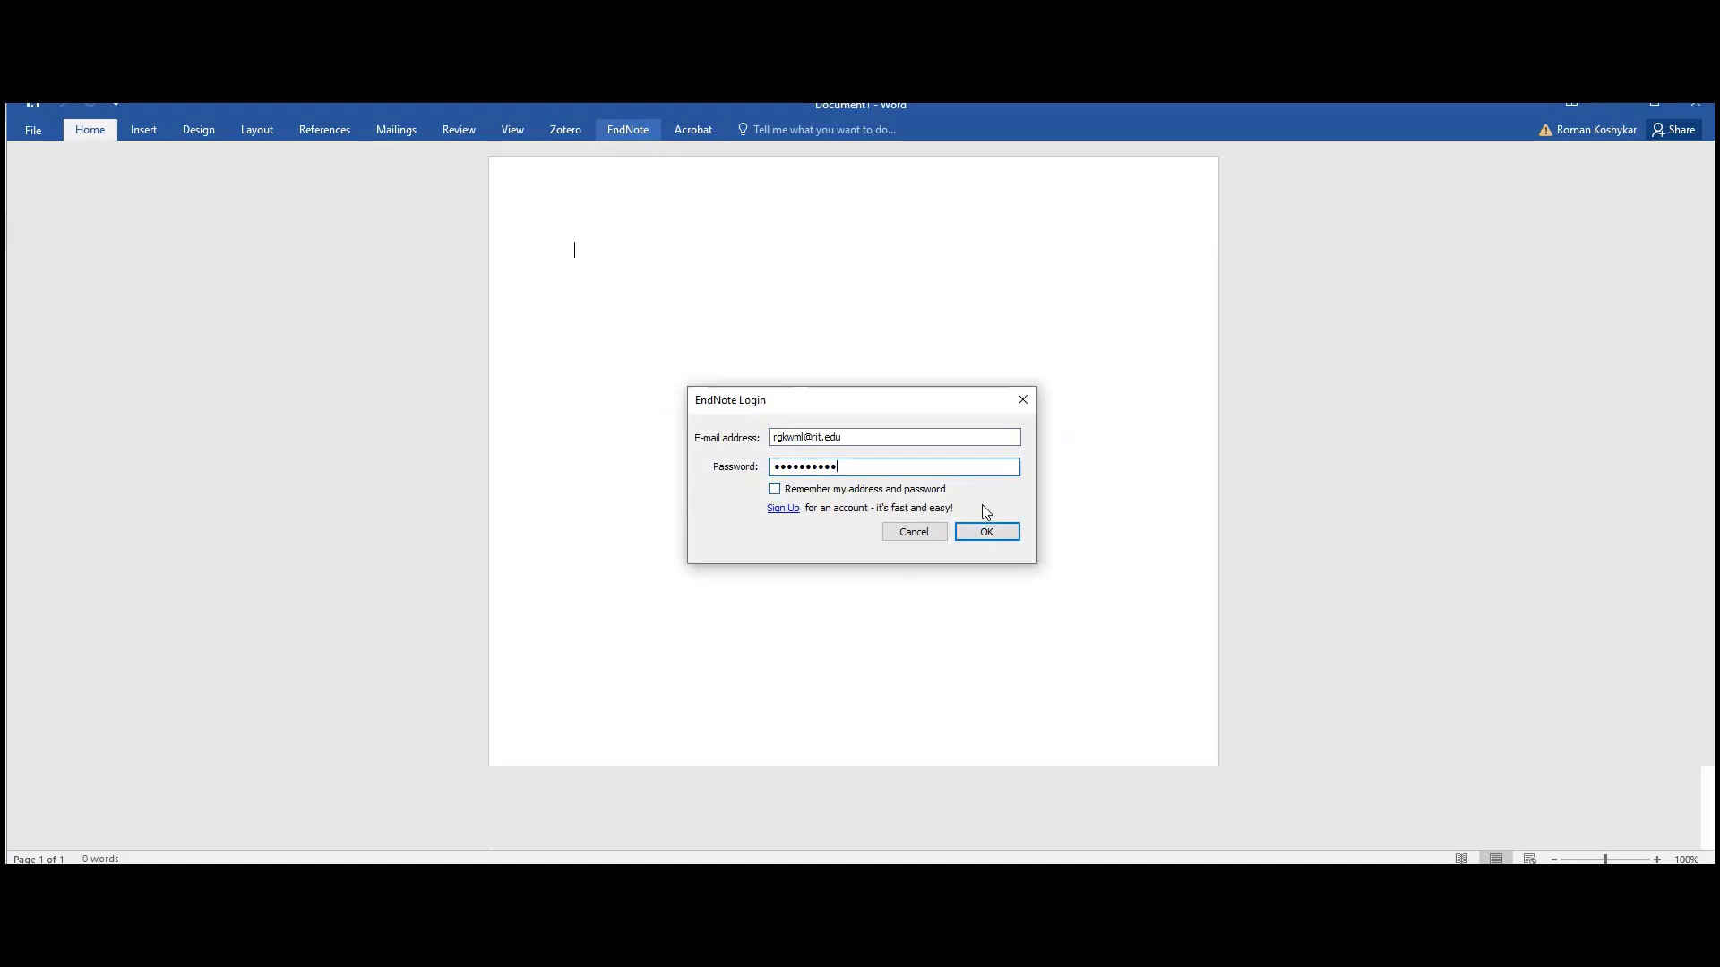
pyautogui.click(987, 534)
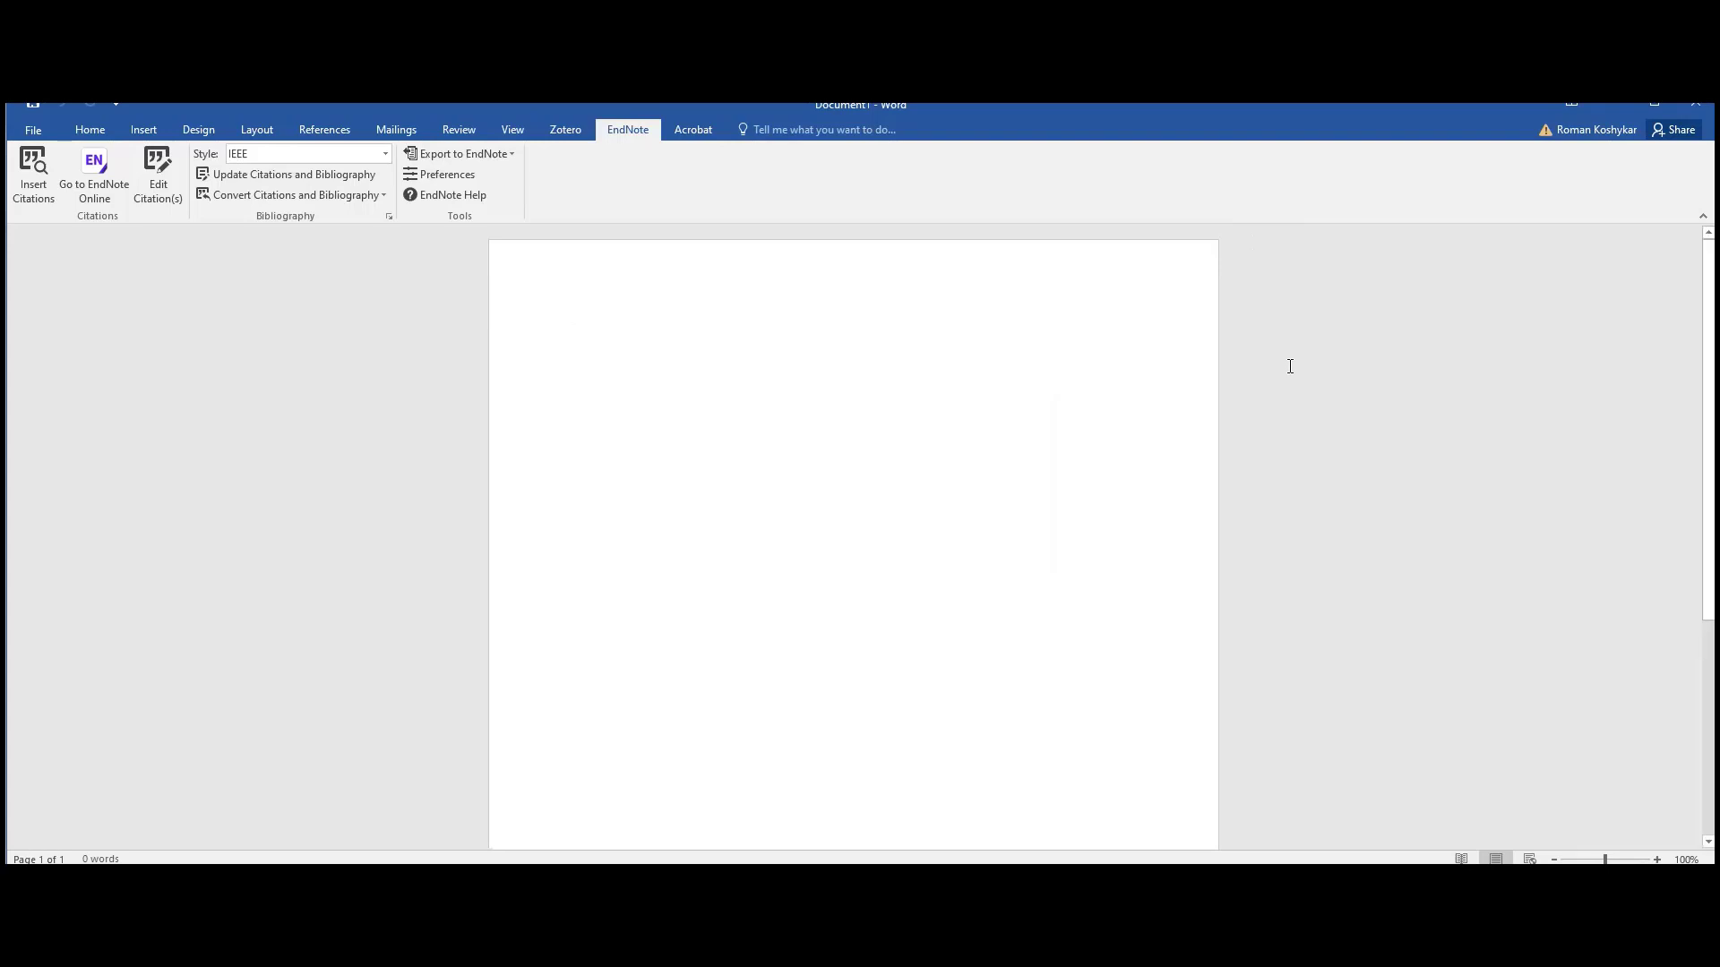
# - Type the opening sentence about writing a new paper and open the EndNote reference search
pyautogui.write('Here')
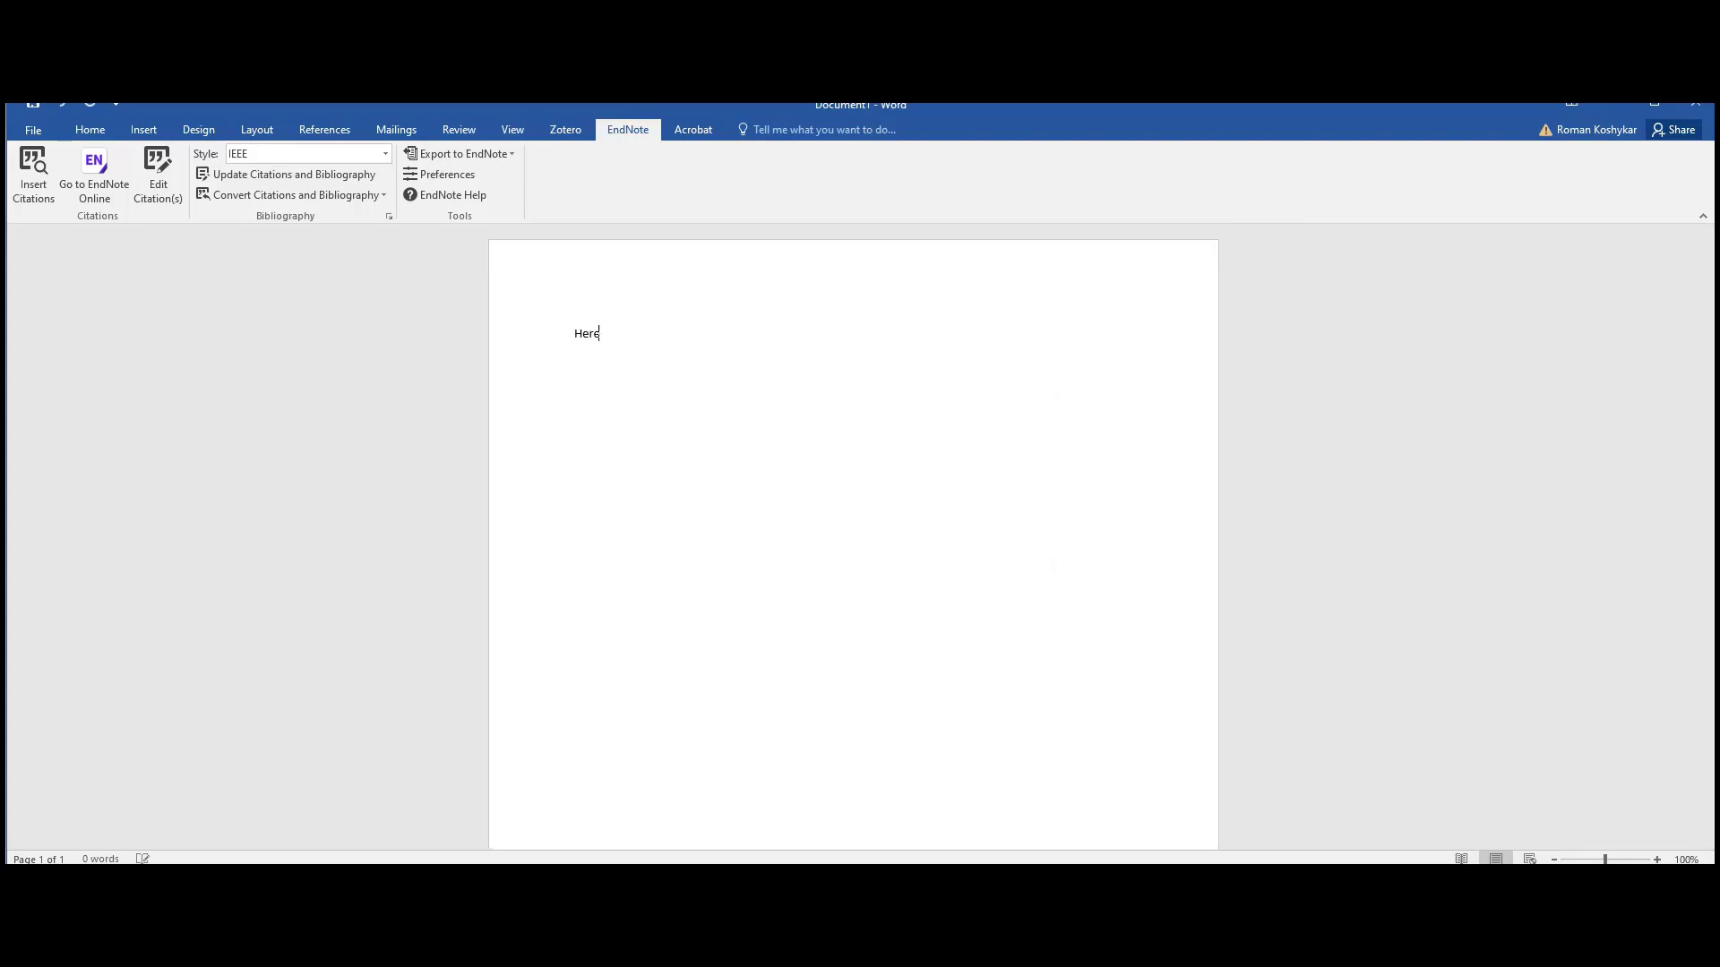
pyautogui.write(' I can begin to write a new p')
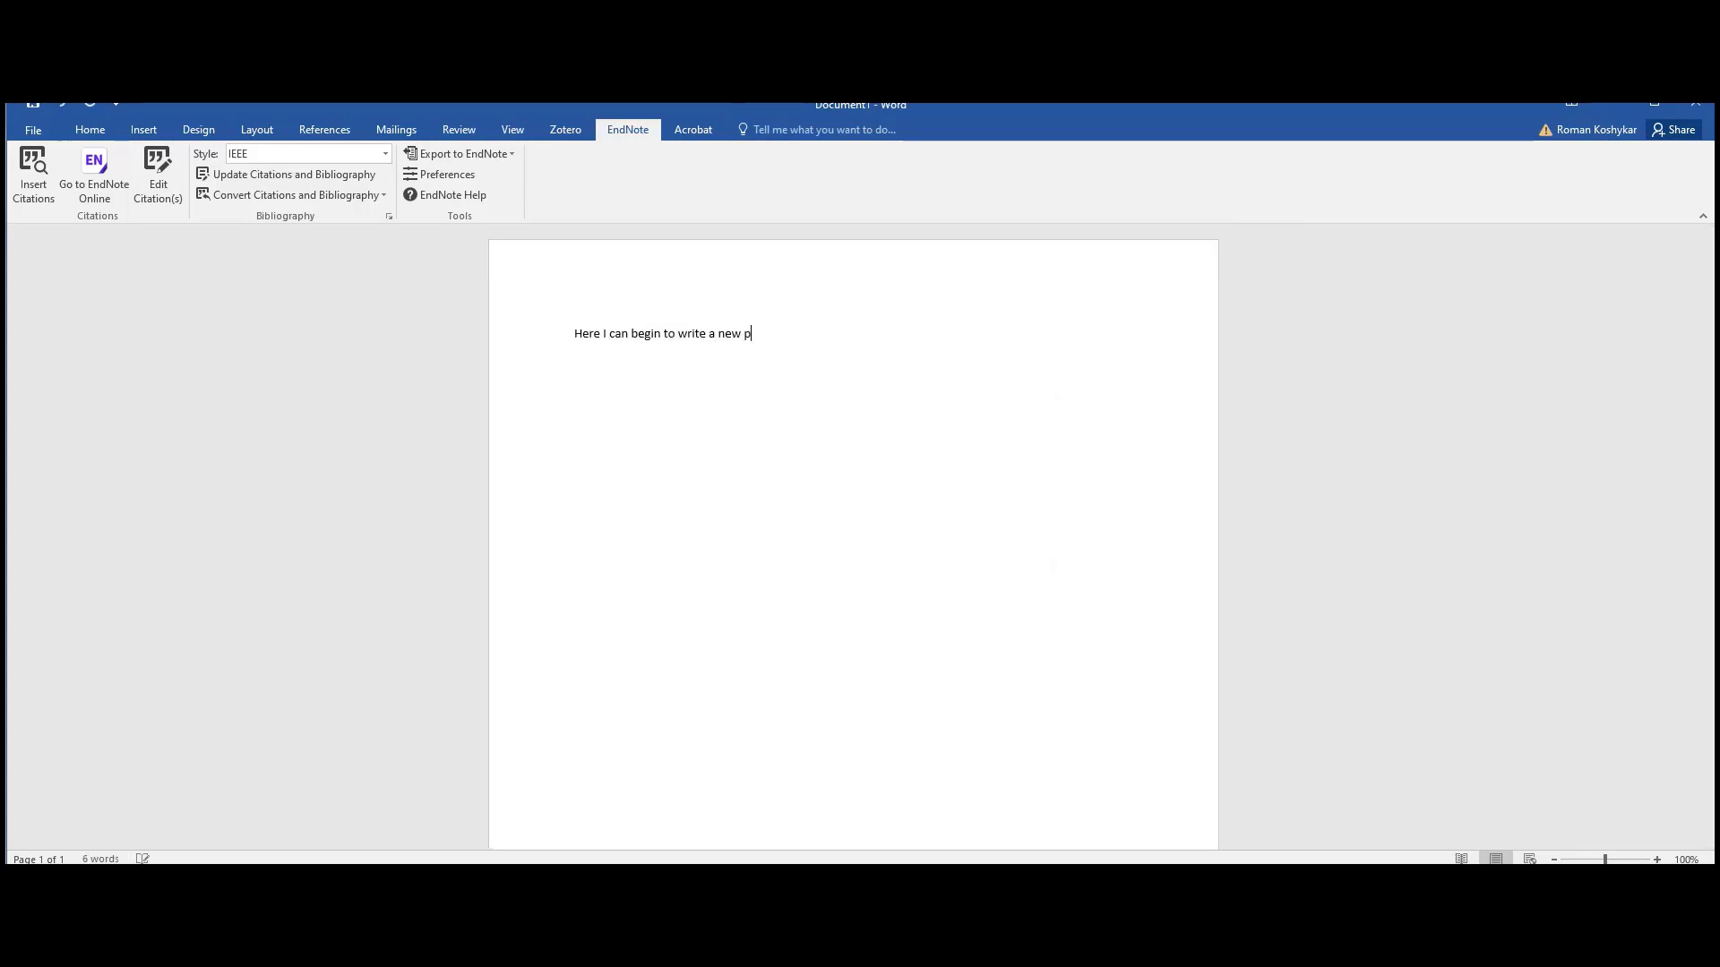
pyautogui.write('aper.  And this is where I want to insert my f')
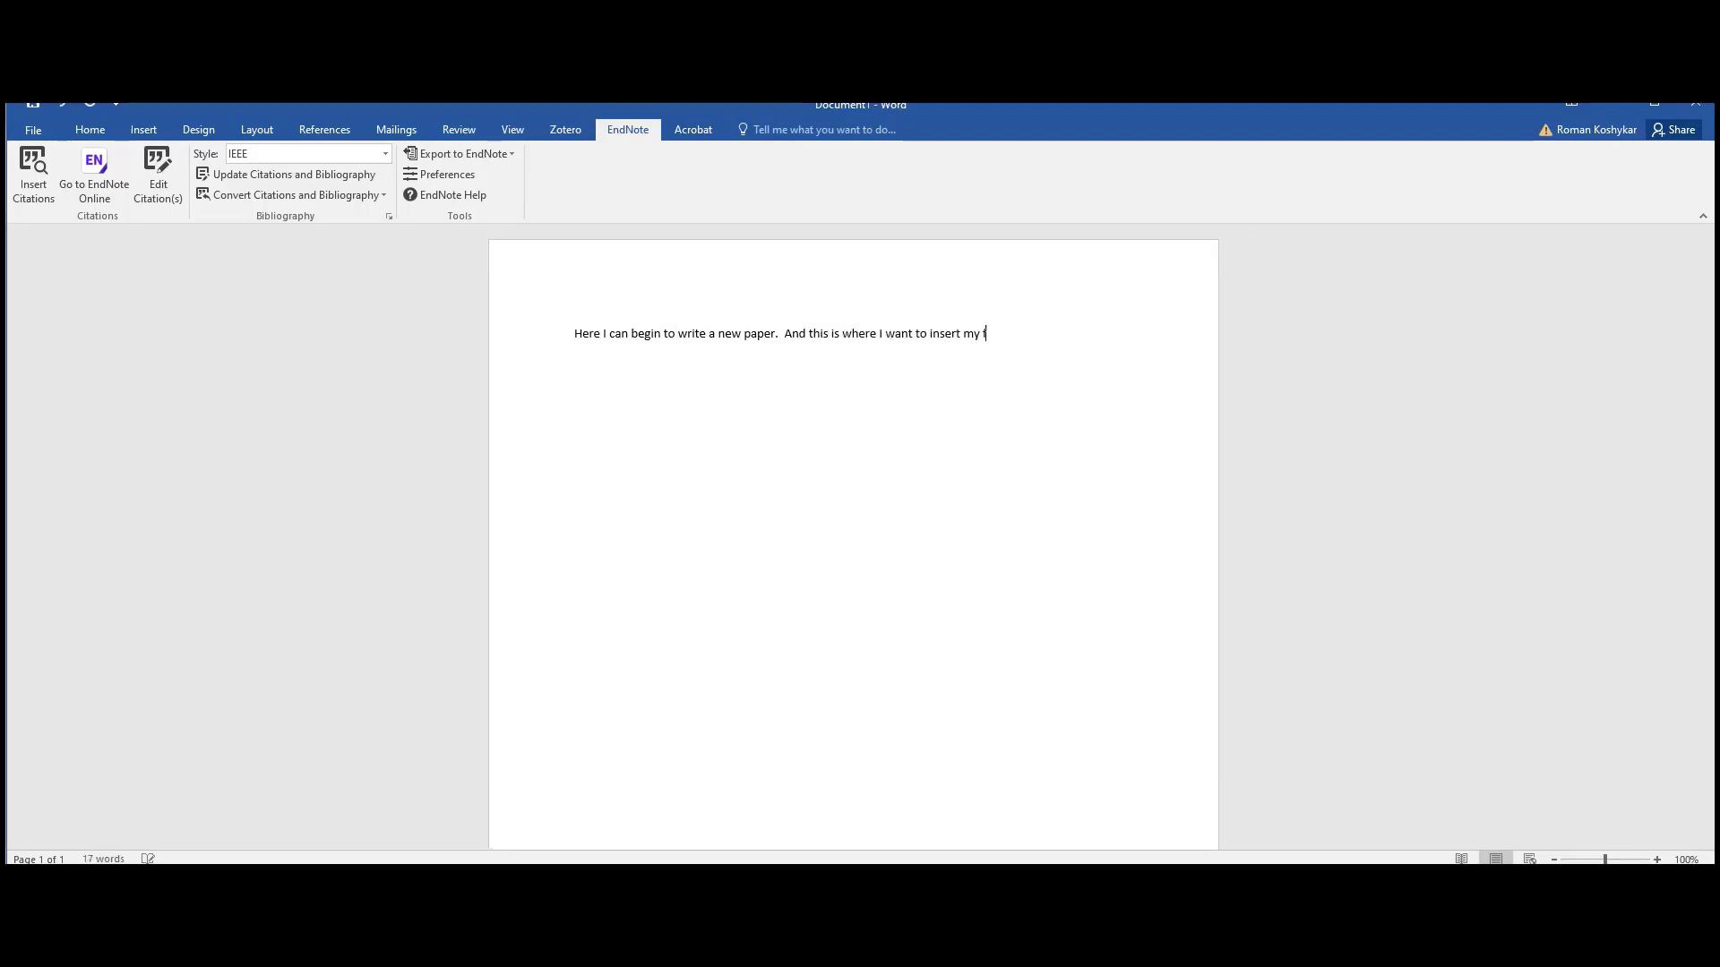
pyautogui.write('irst citation')
pyautogui.click(48, 183)
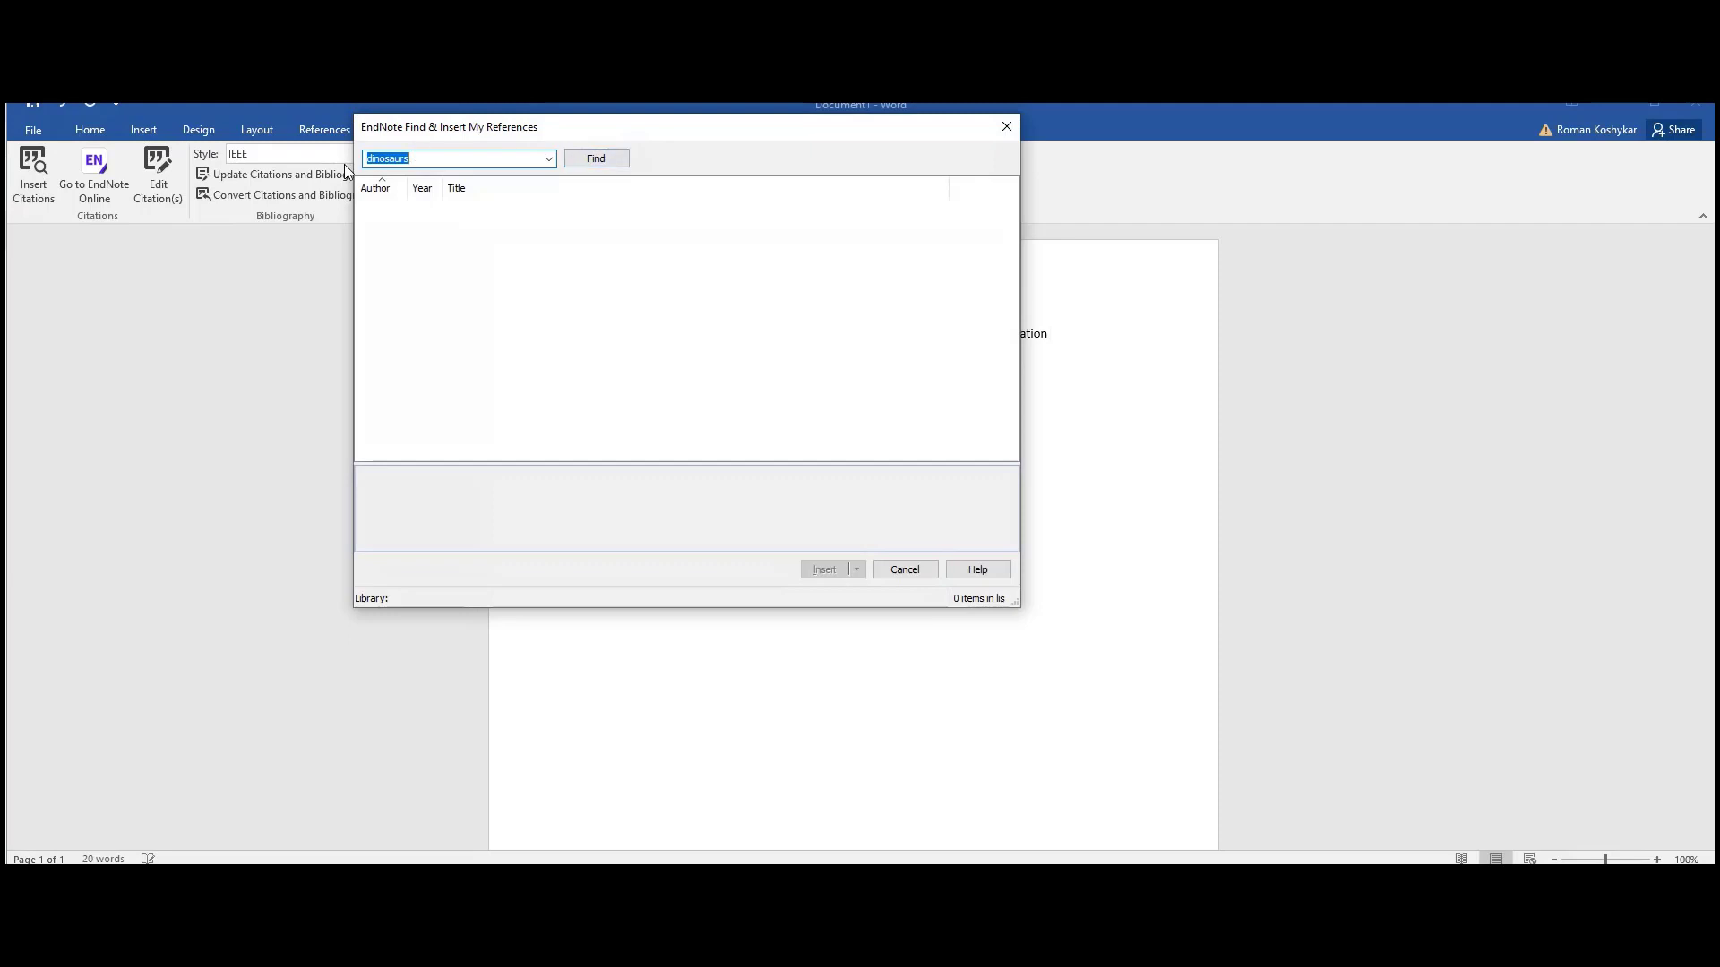
# - Search 'dinosaurs', cite the 2003 'Four-winged dinosaurs from China' article as [1], and add a period
pyautogui.click(416, 159)
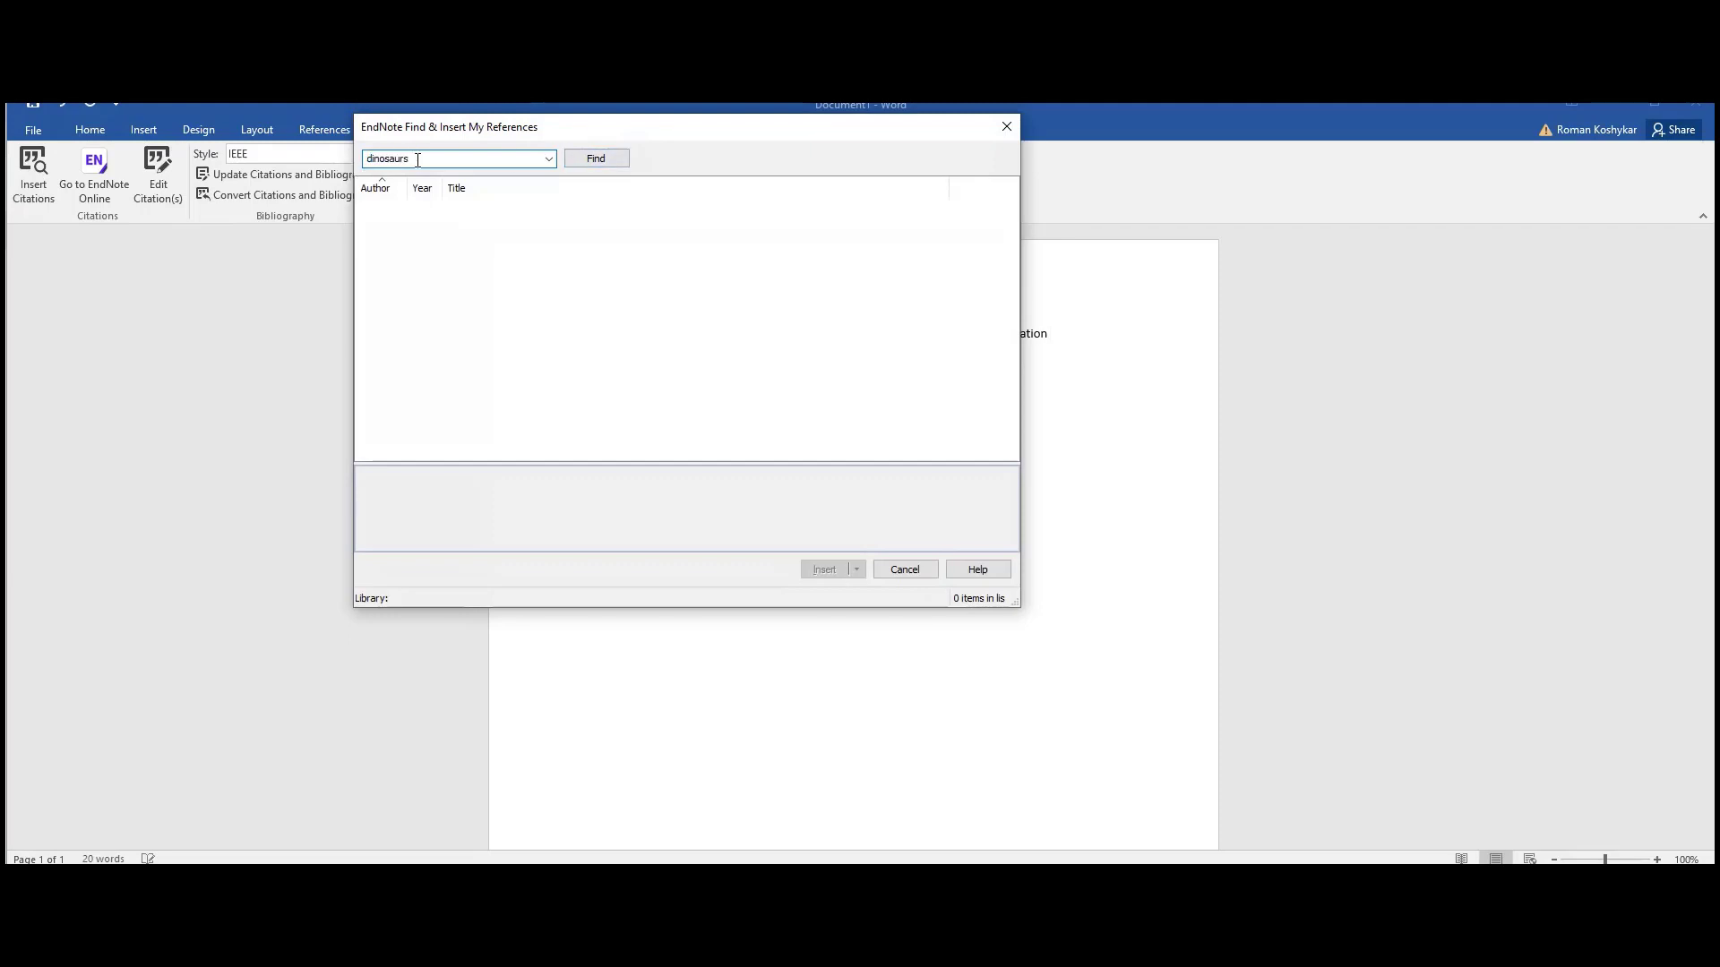
pyautogui.click(602, 161)
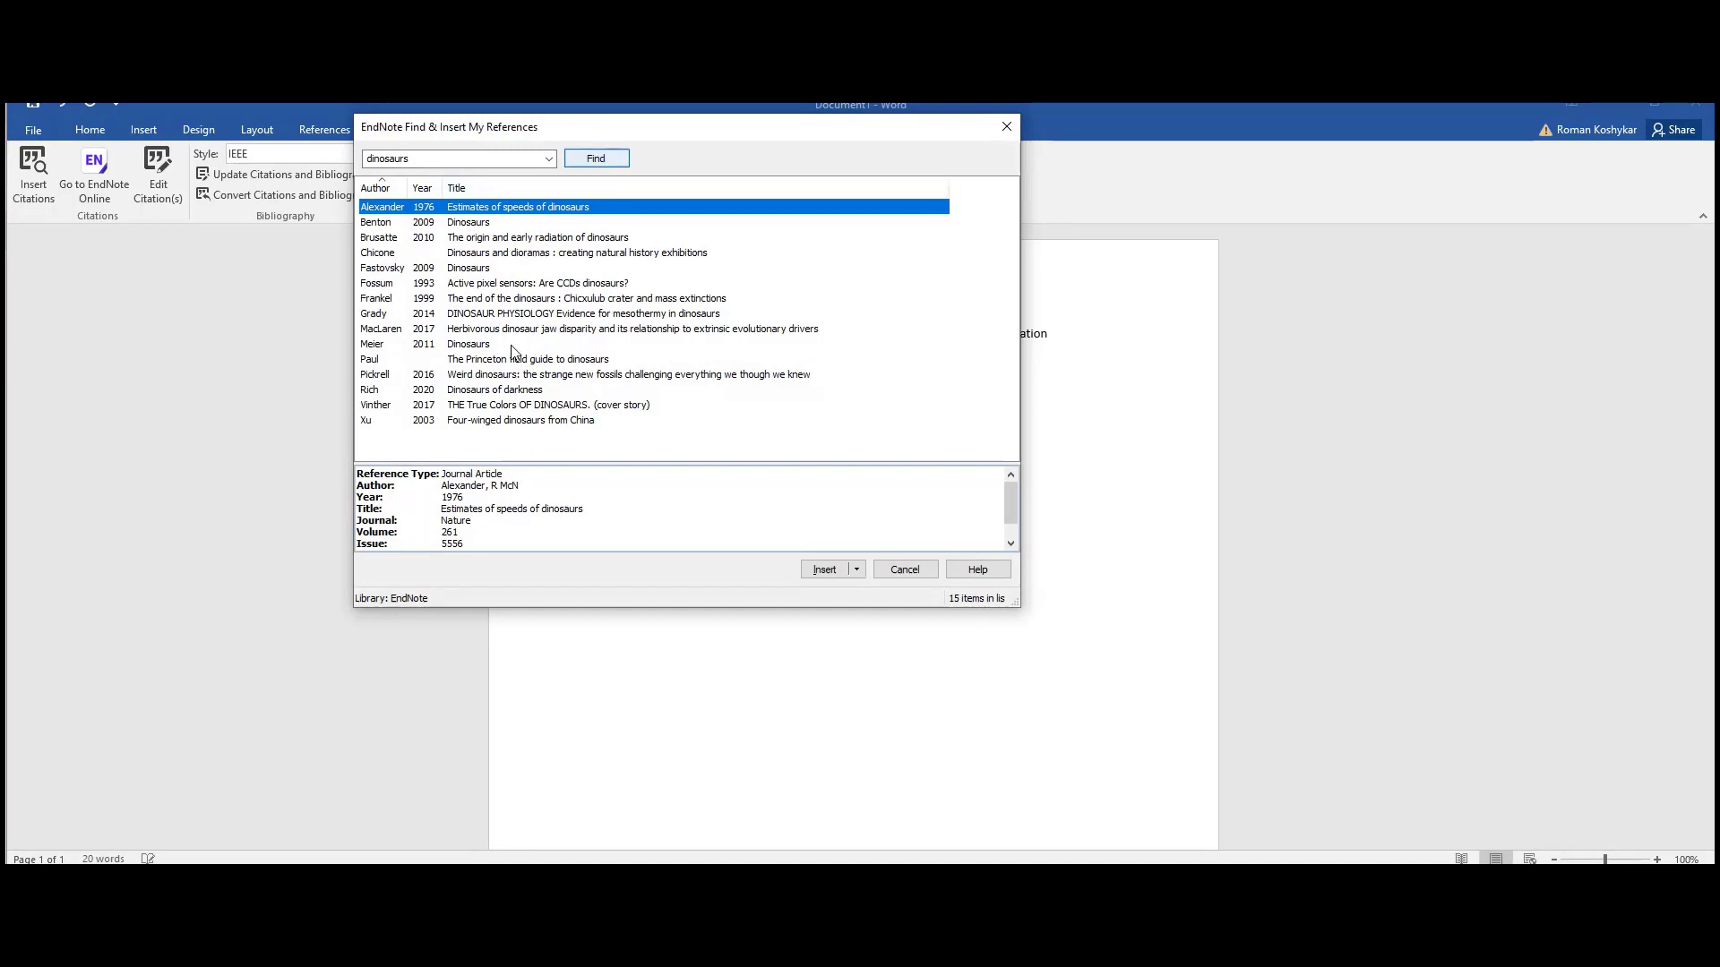
pyautogui.click(505, 421)
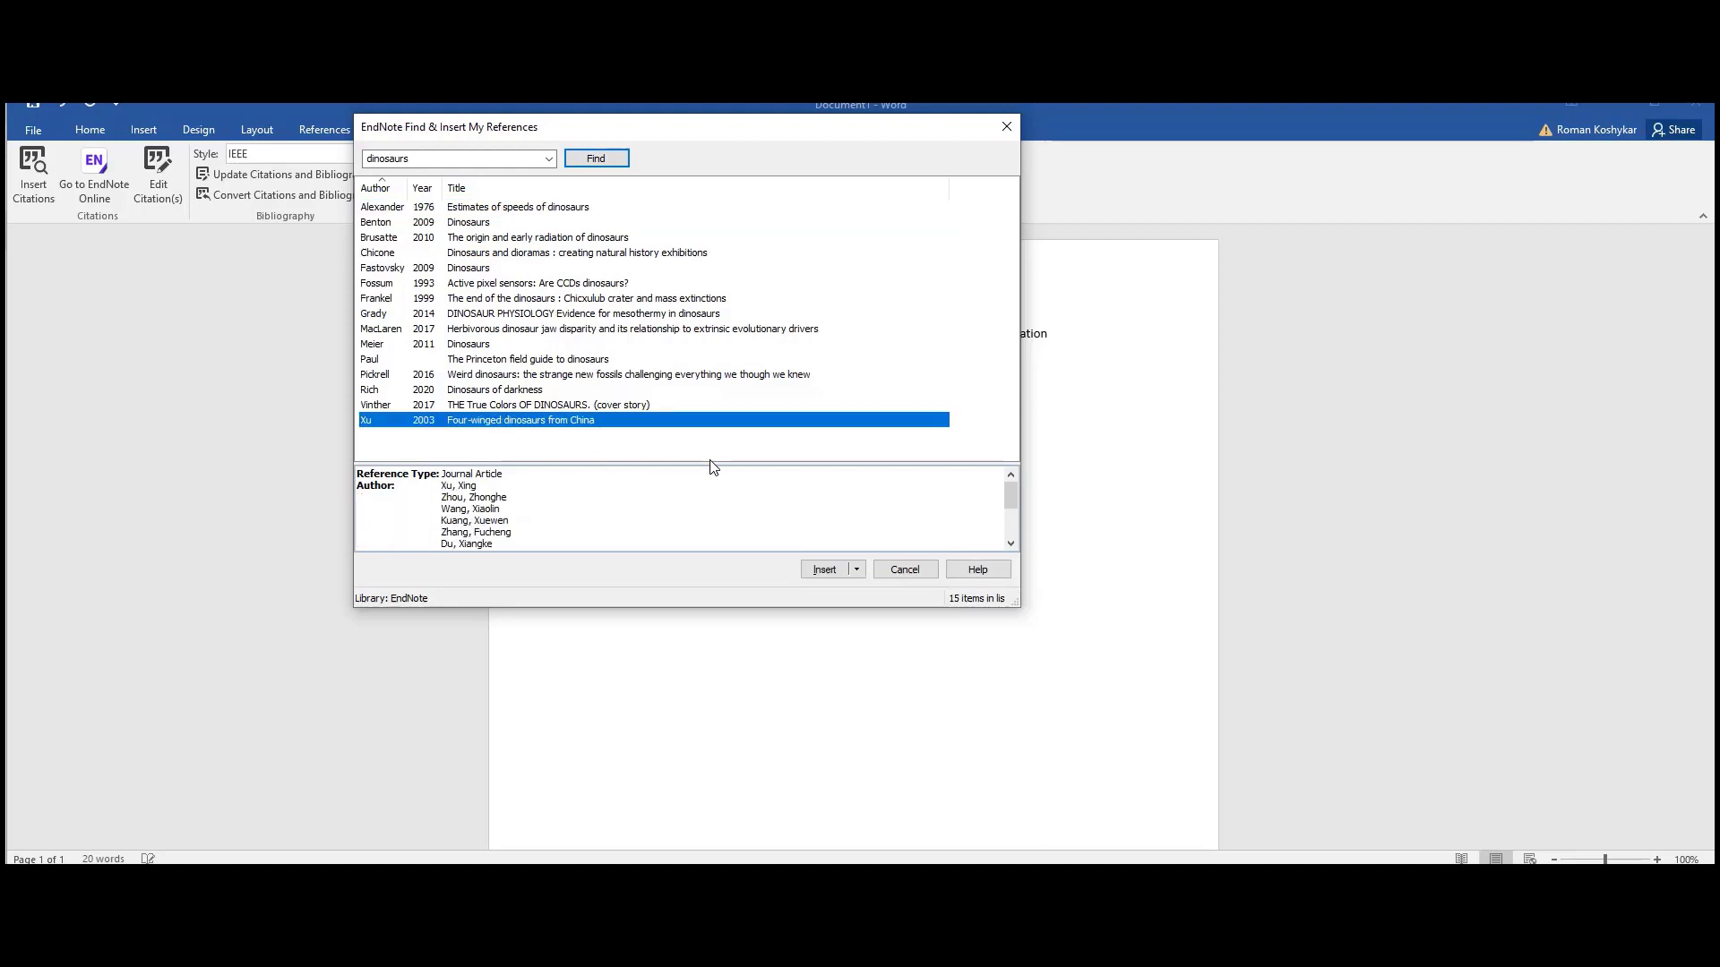
pyautogui.click(818, 575)
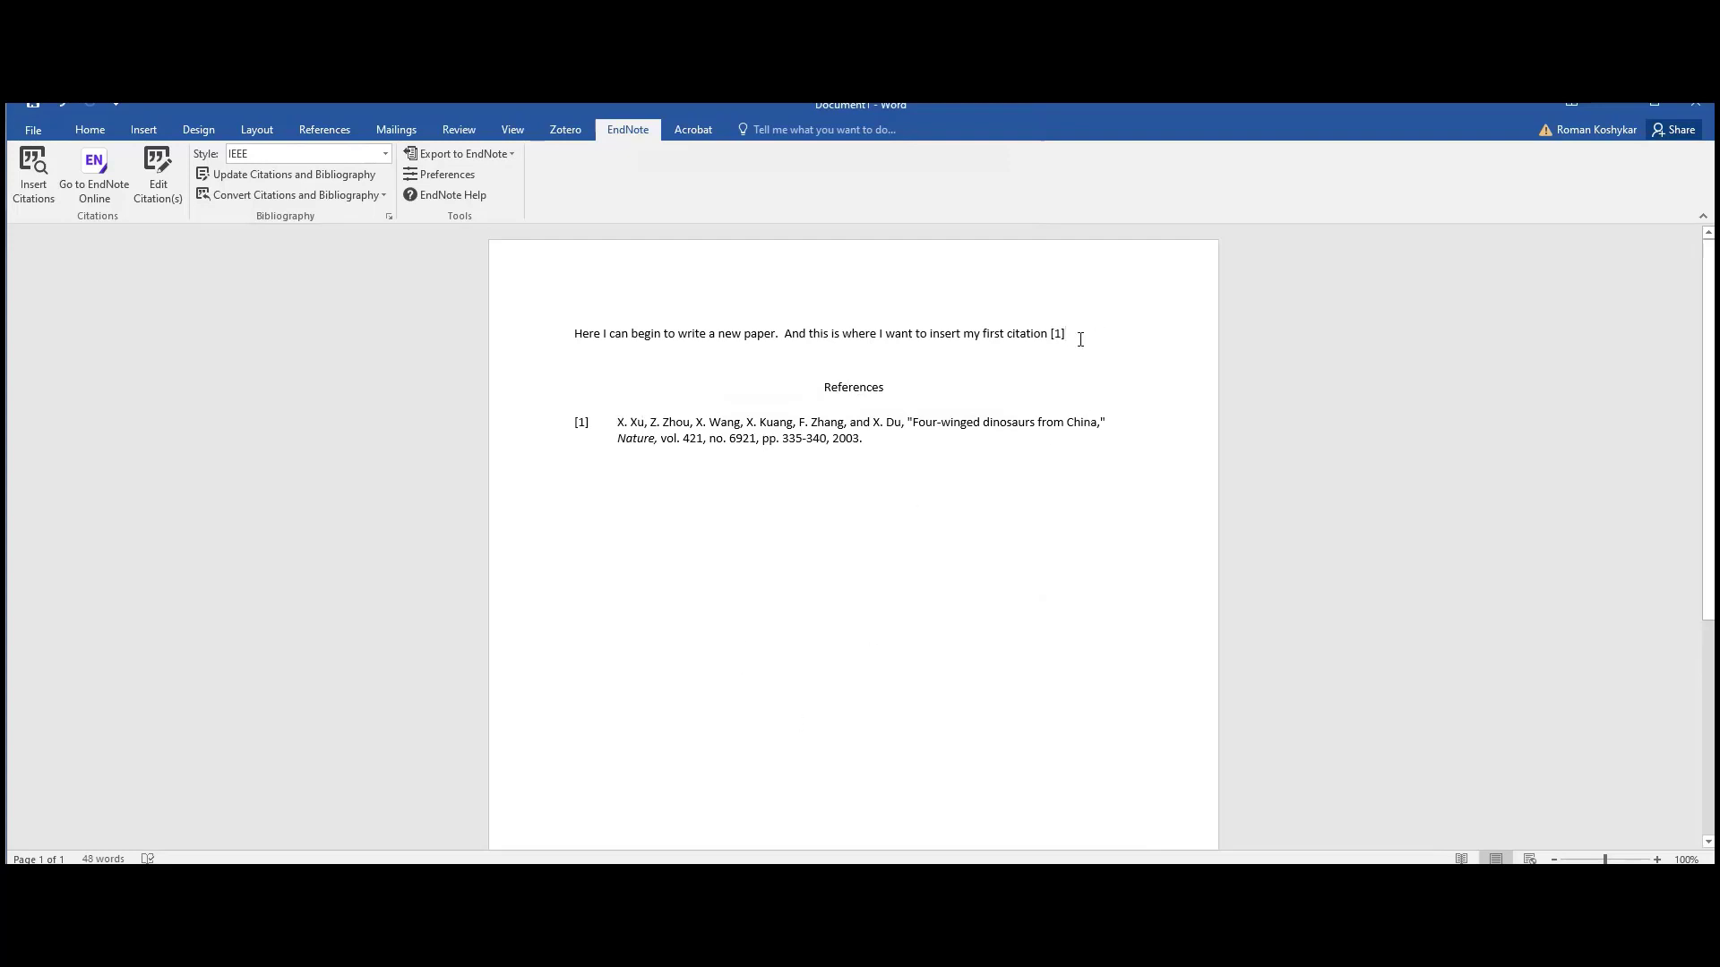
pyautogui.write('.')
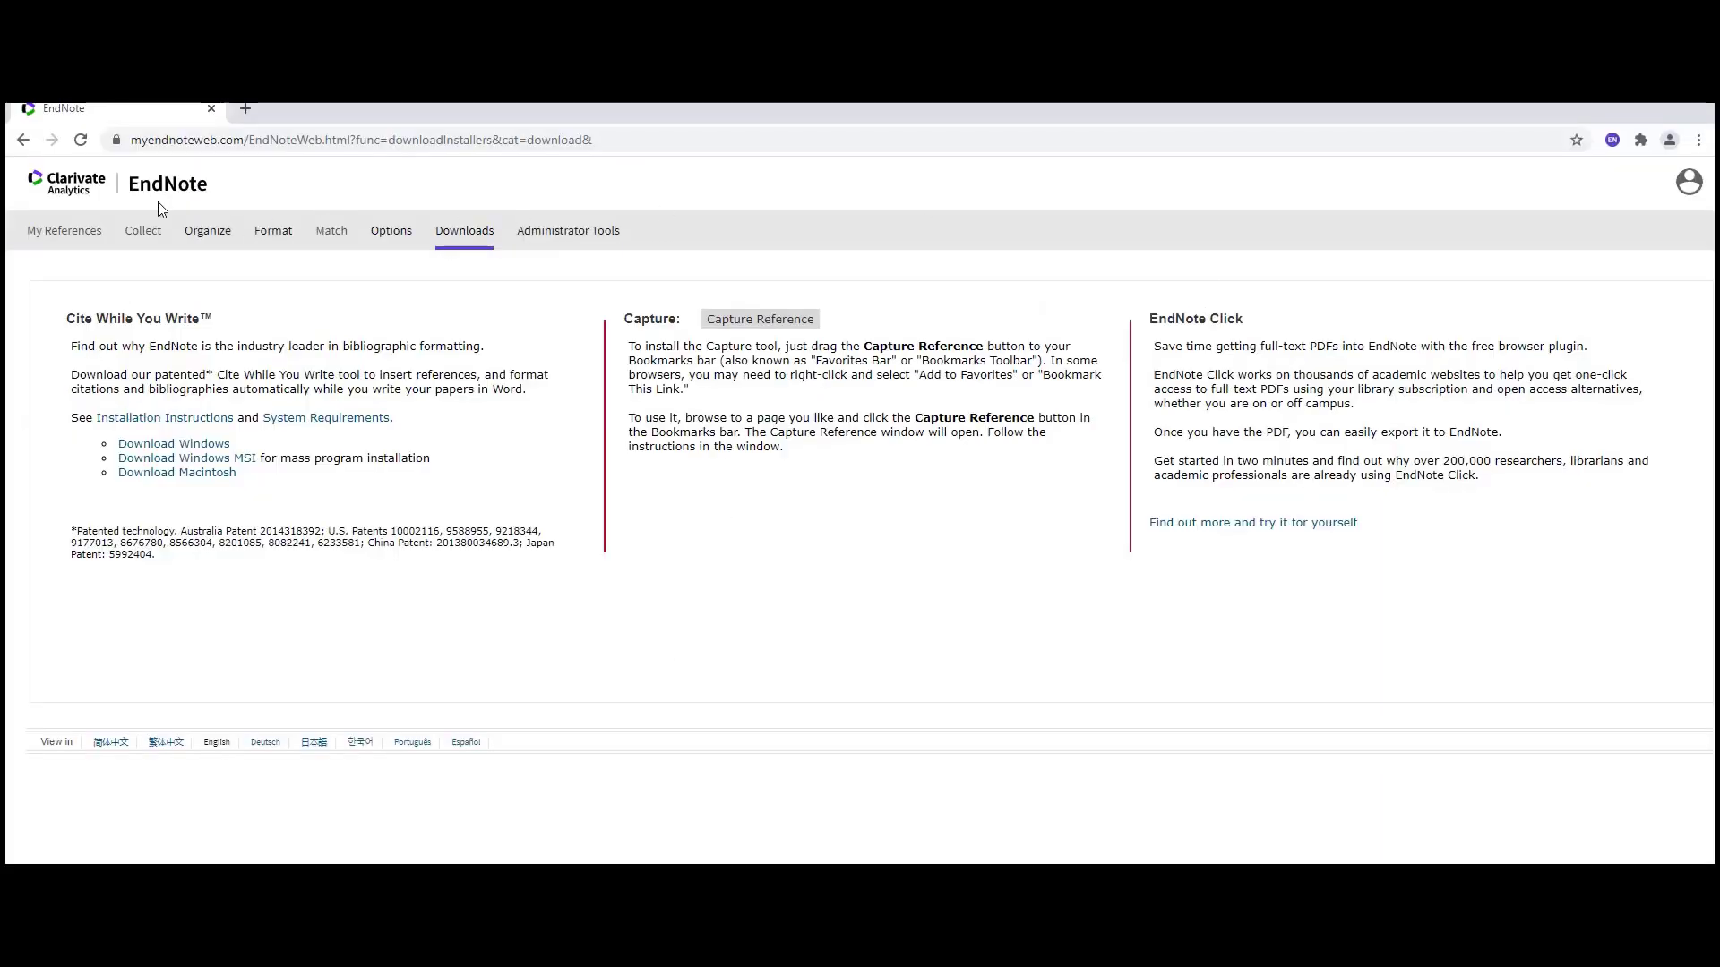
# - Show All My References in the EndNote Web library
pyautogui.click(61, 238)
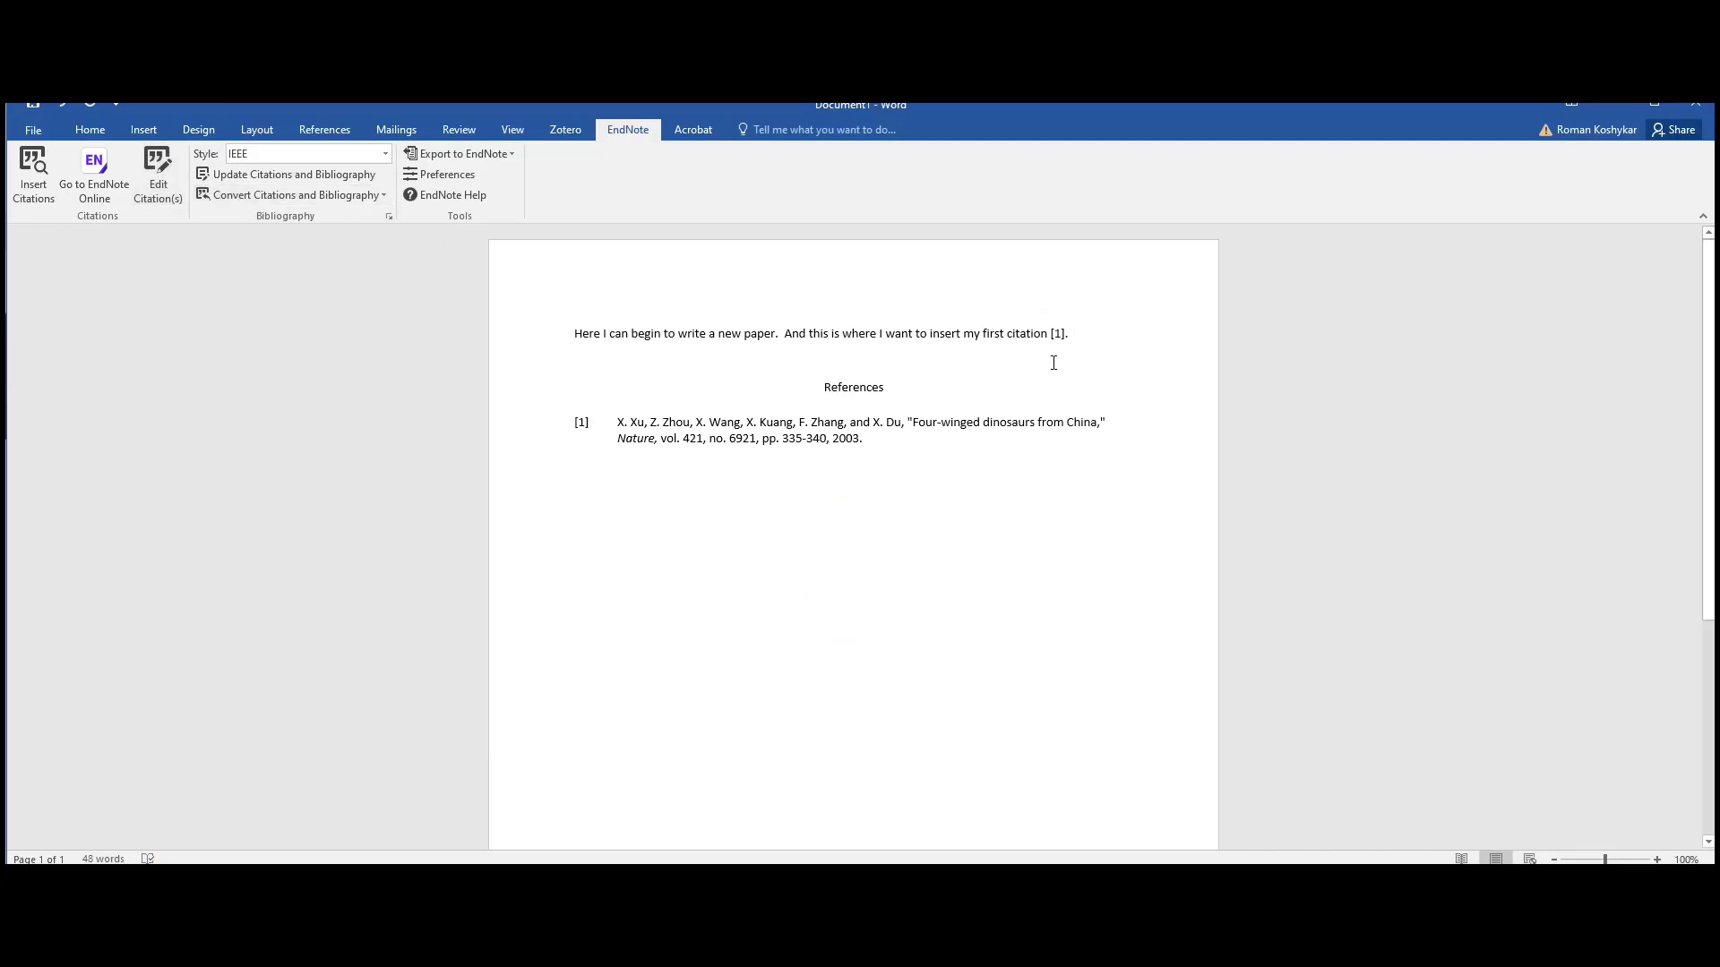
# - Type the sentence about adding references as you keep writing your paper, then open the reference search
pyautogui.write('Y')
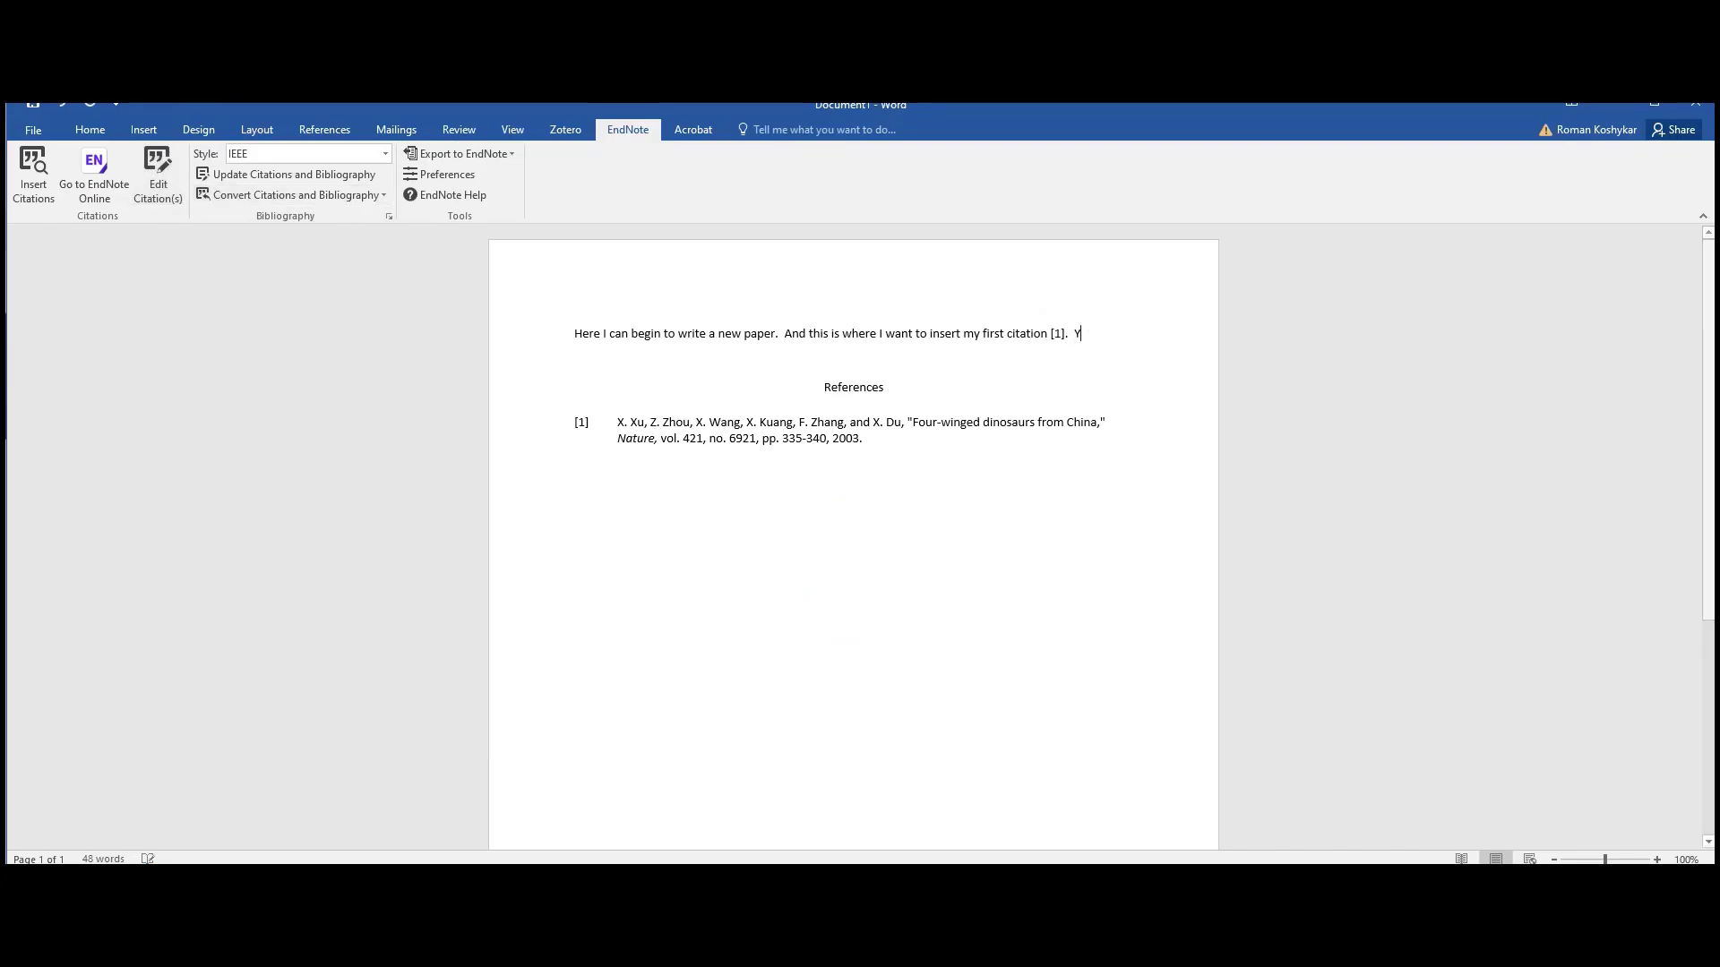
pyautogui.write('ou can add in')
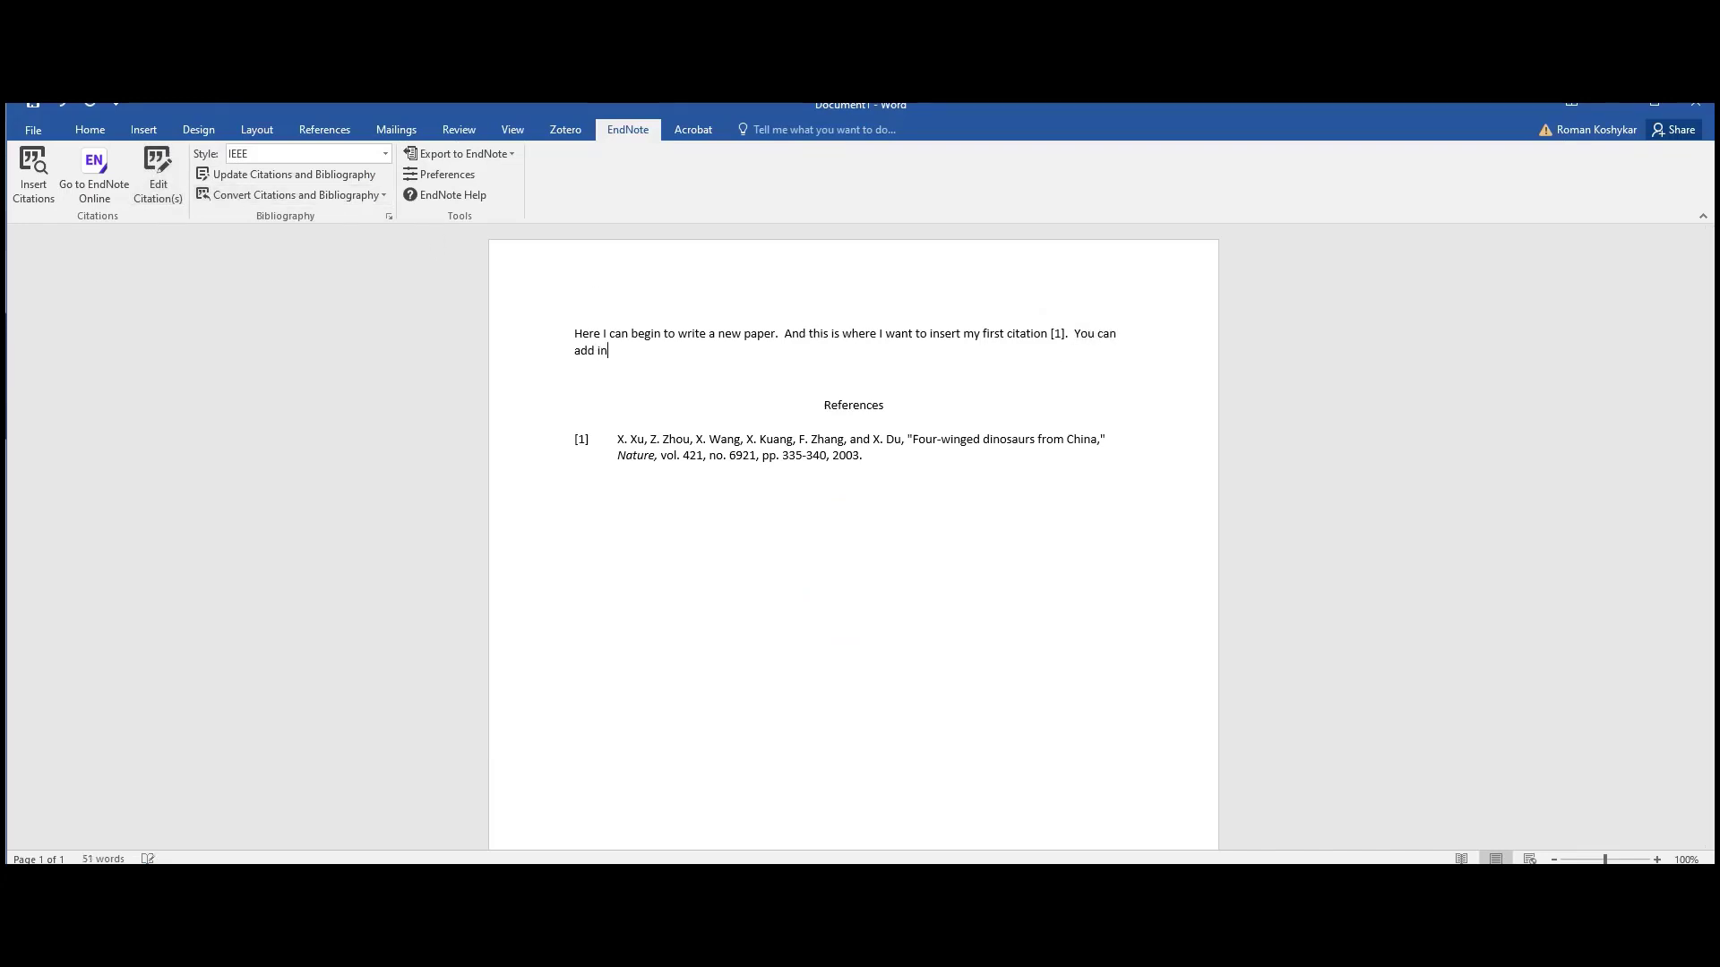
pyautogui.write(' additional references as you keep writing your app')
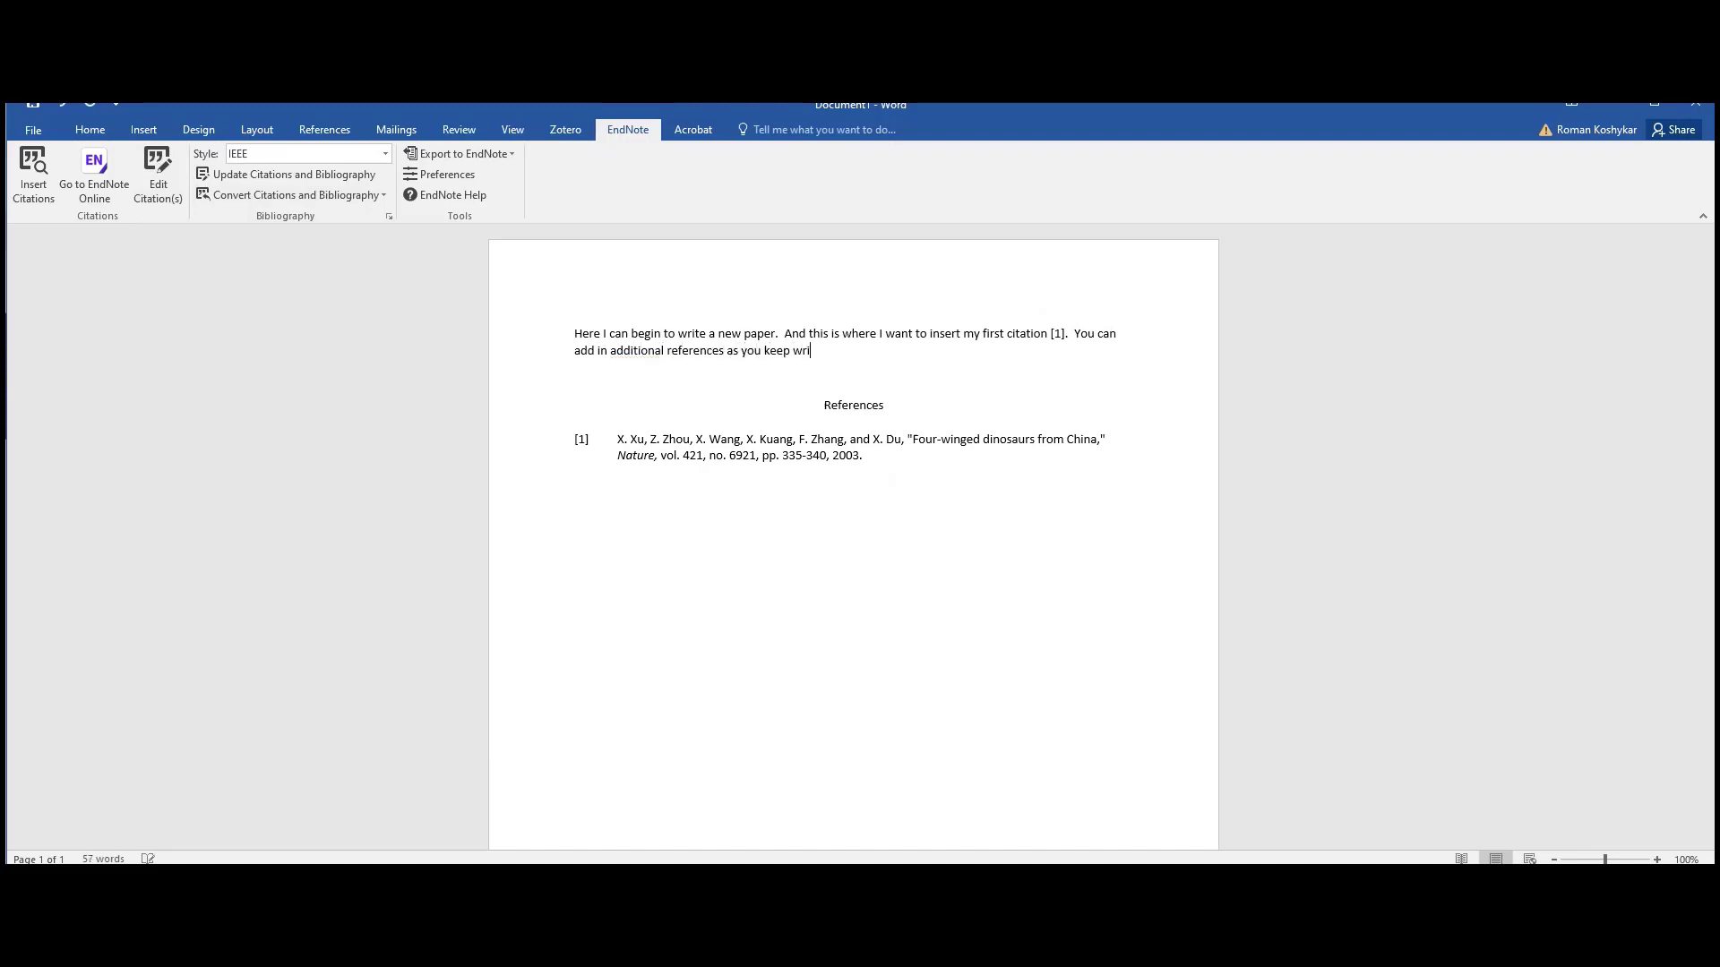
pyautogui.press('BackSpace')
pyautogui.press('BackSpace')
pyautogui.press('BackSpace')
pyautogui.write('paper')
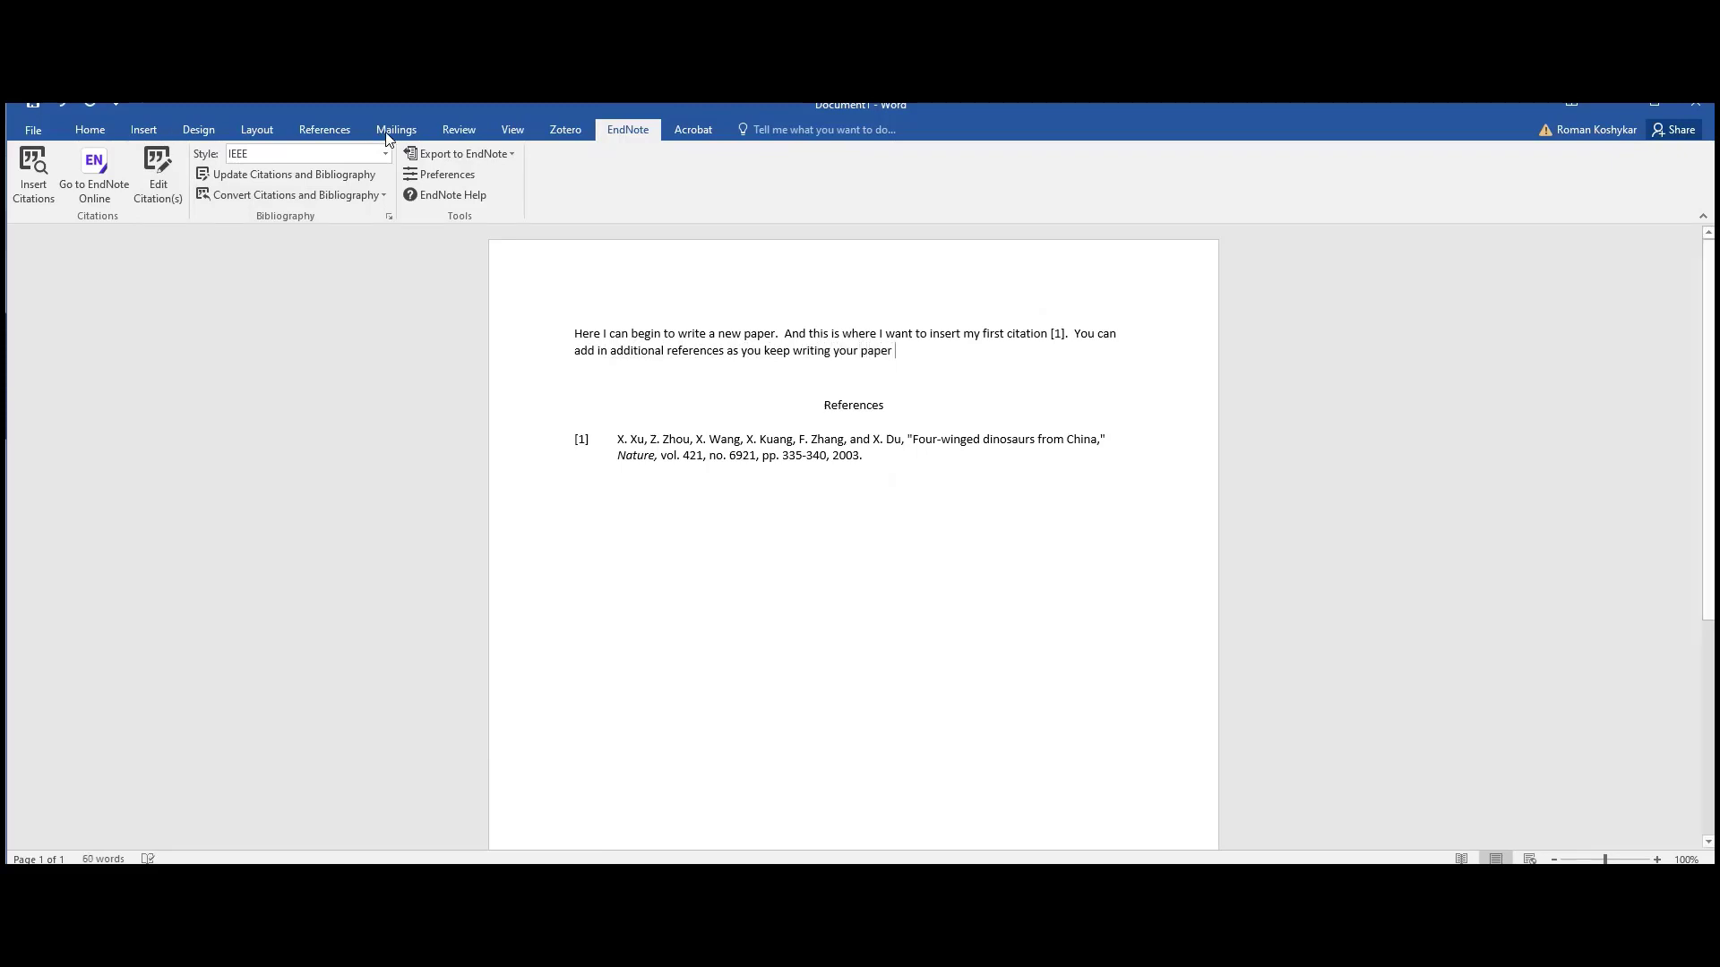
pyautogui.click(33, 179)
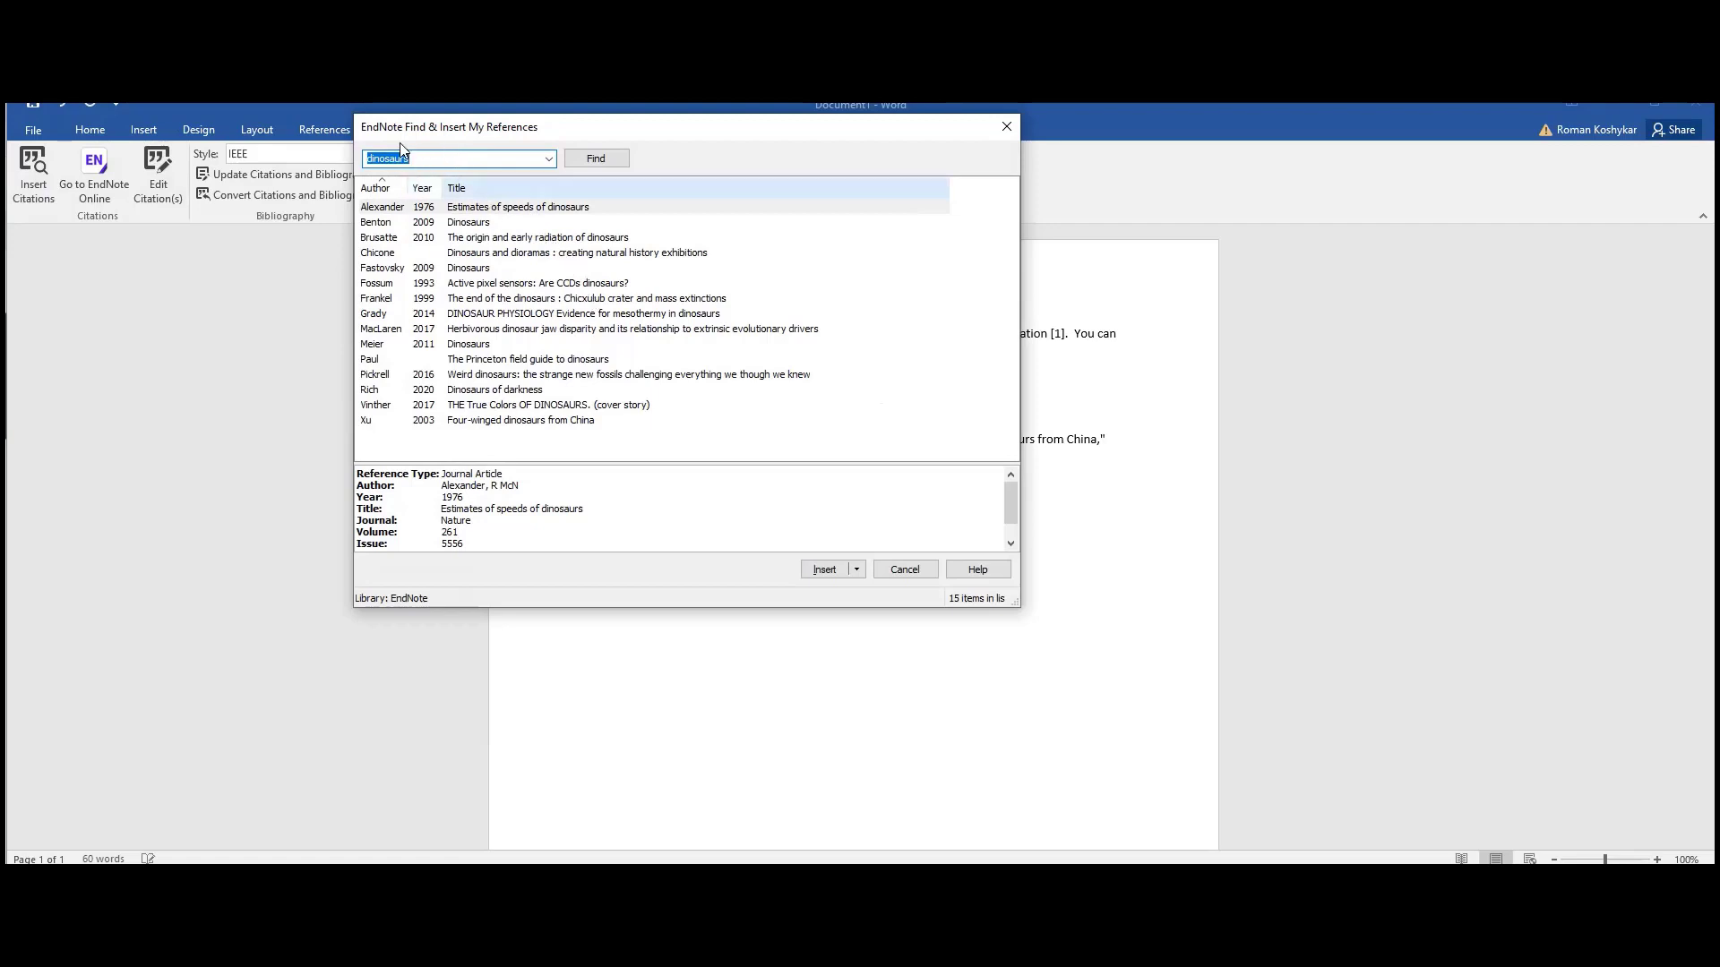
# - Cite the 2017 MacLaren jaw disparity article as [2] and end the sentence with a period
pyautogui.click(591, 331)
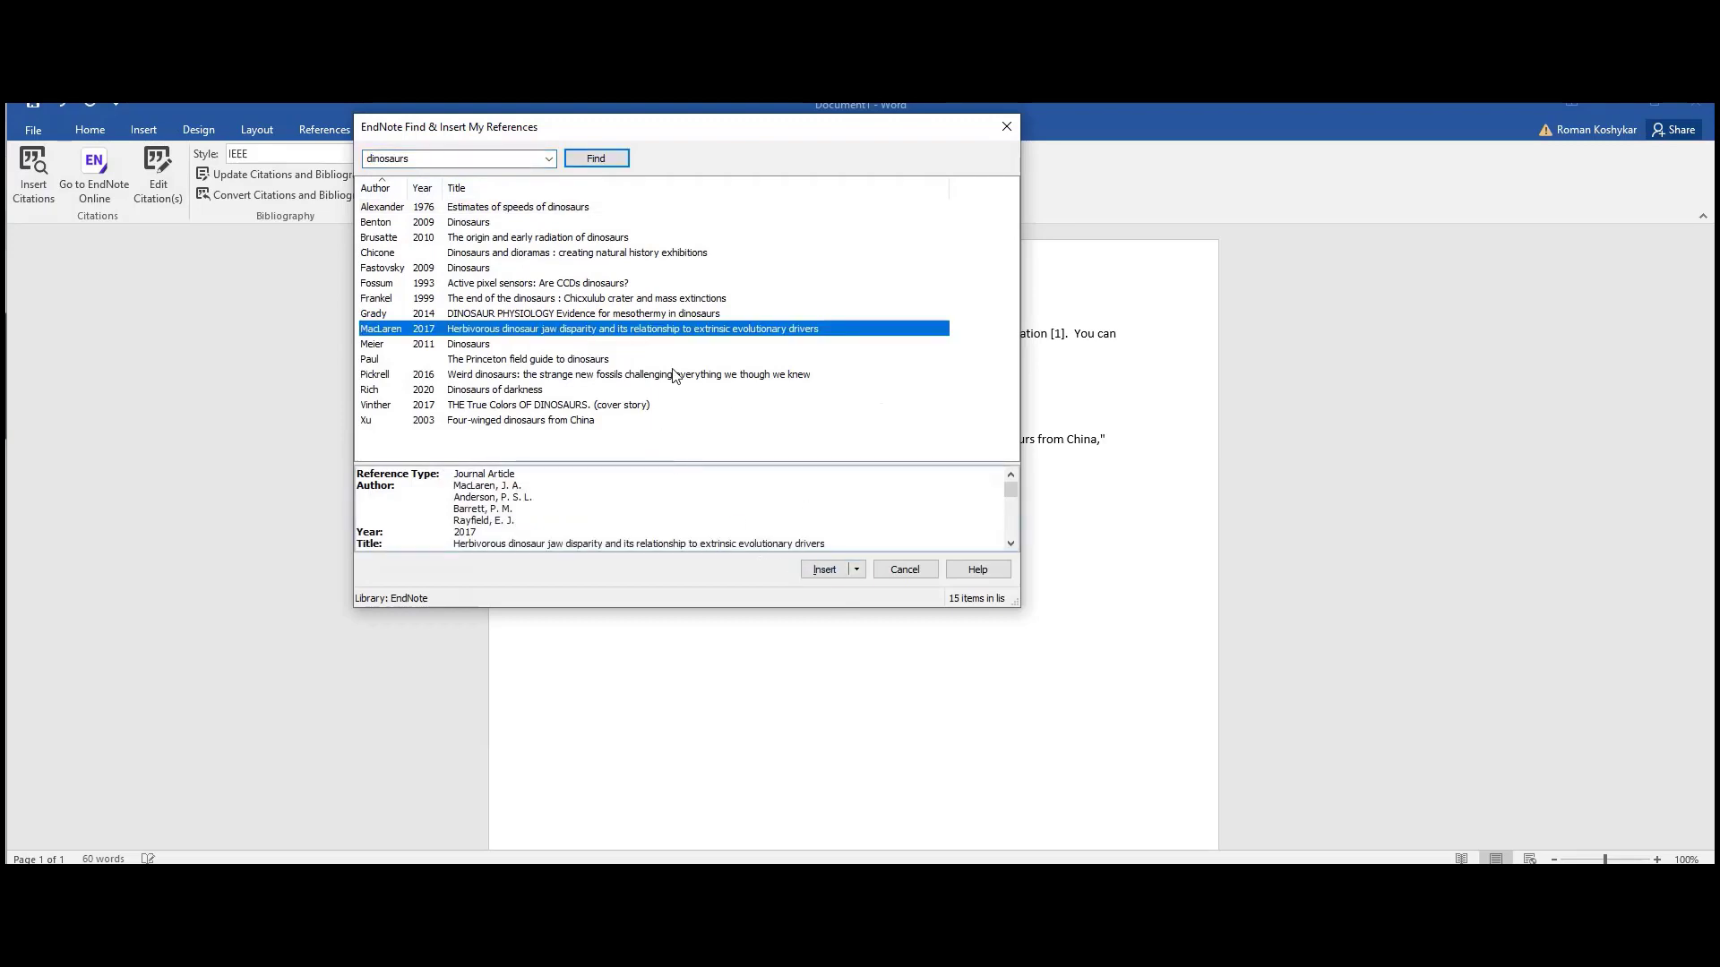
pyautogui.click(823, 569)
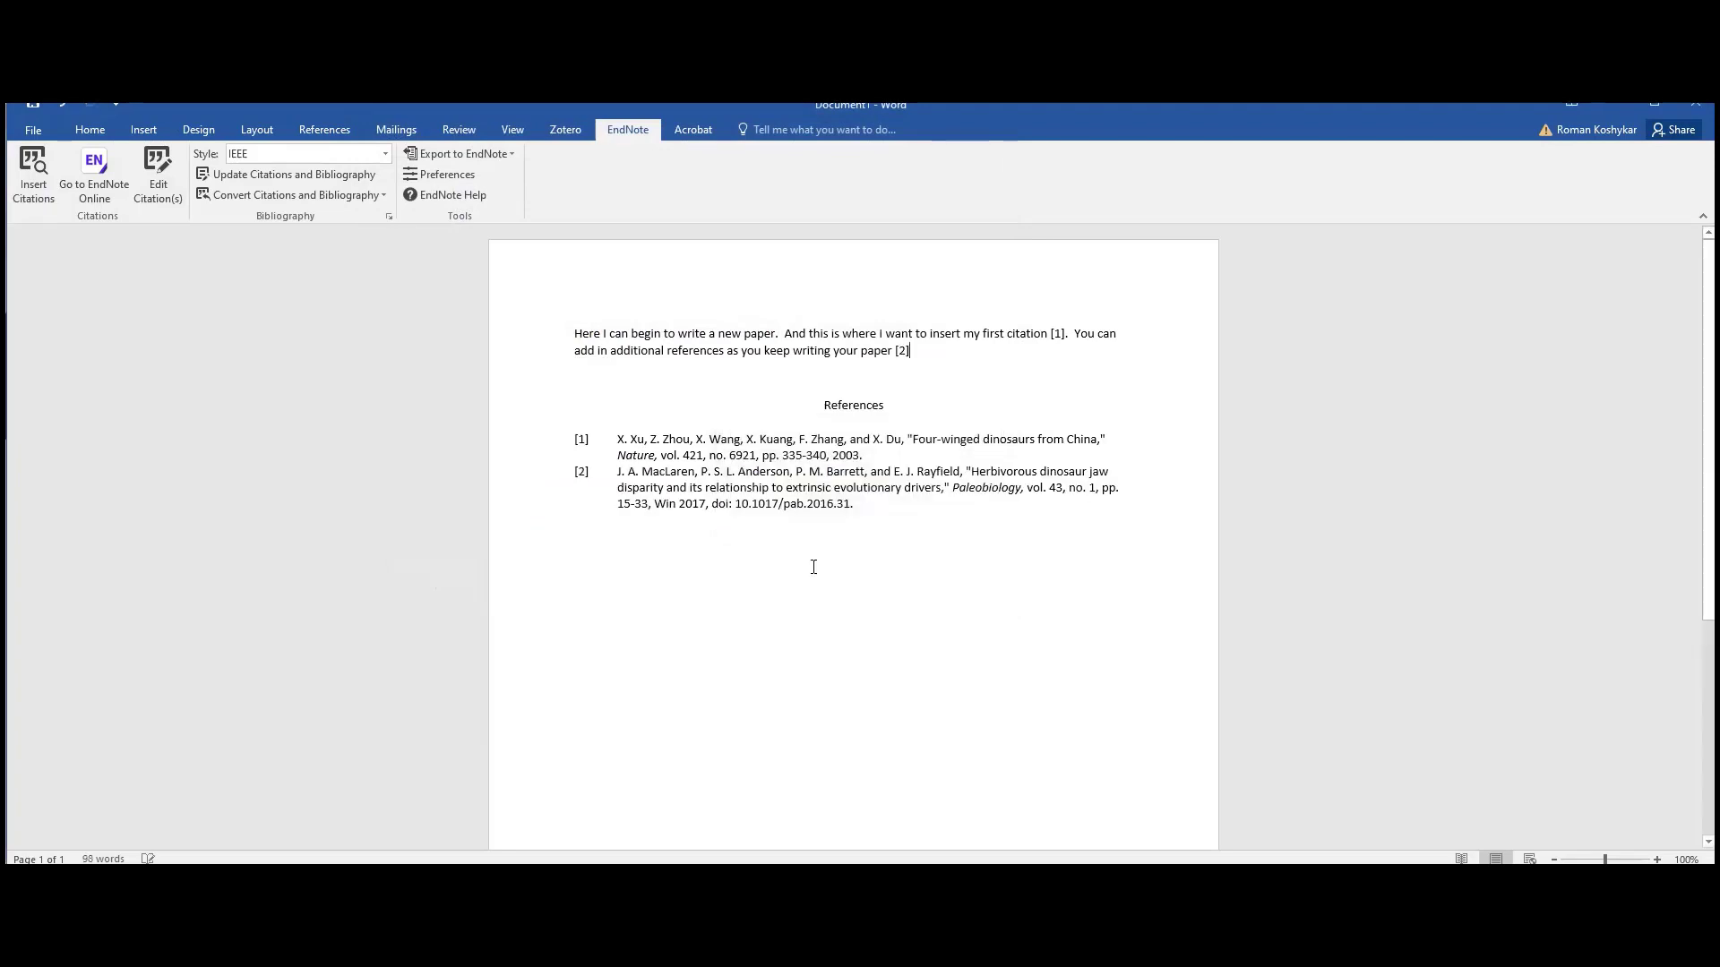
pyautogui.write('.')
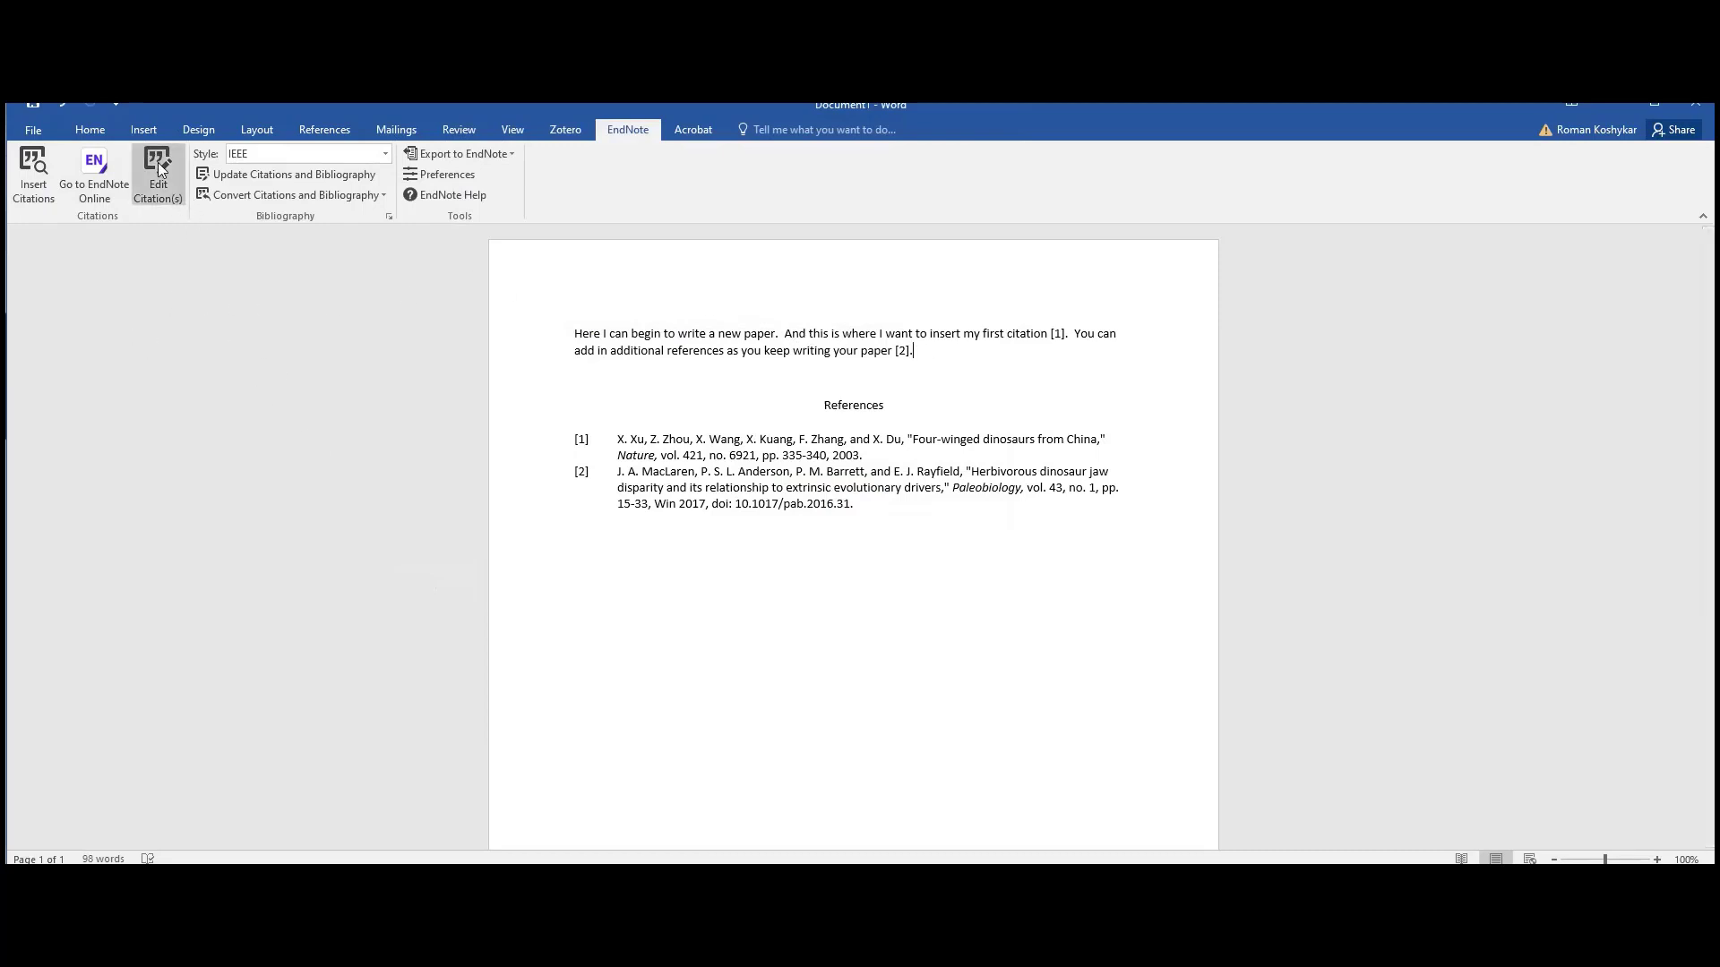
# - Inspect citation [2]'s reference details and prefix/suffix options in Edit & Manage Citations
pyautogui.click(897, 351)
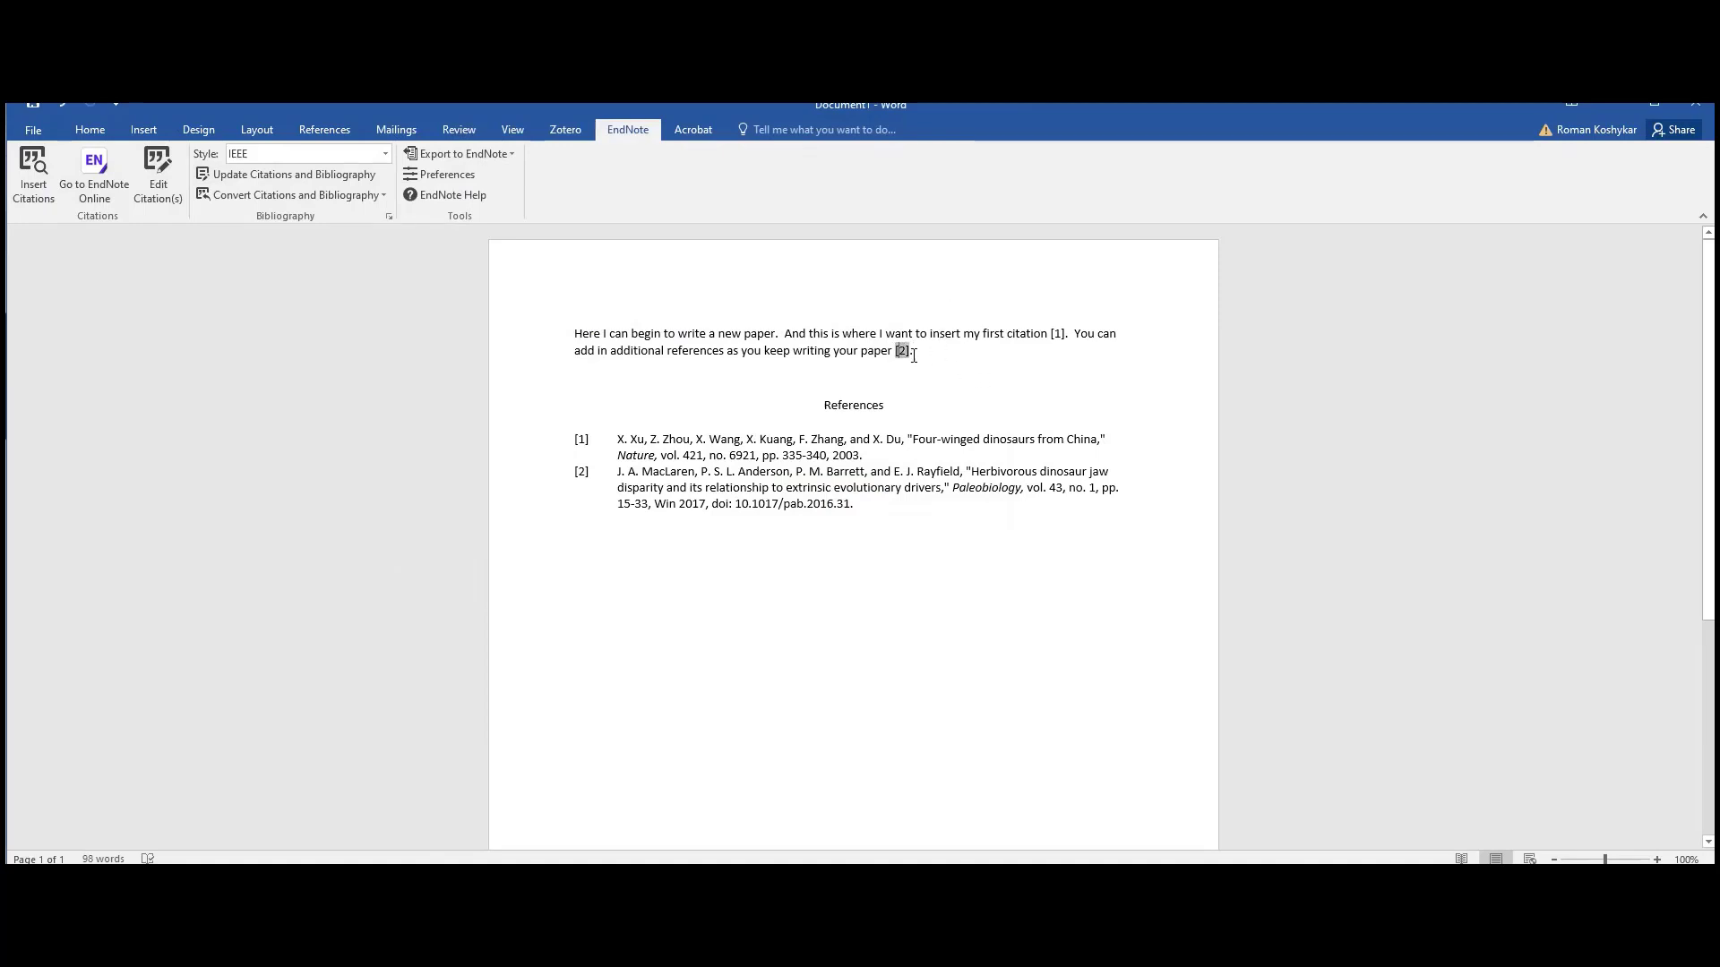
pyautogui.click(175, 196)
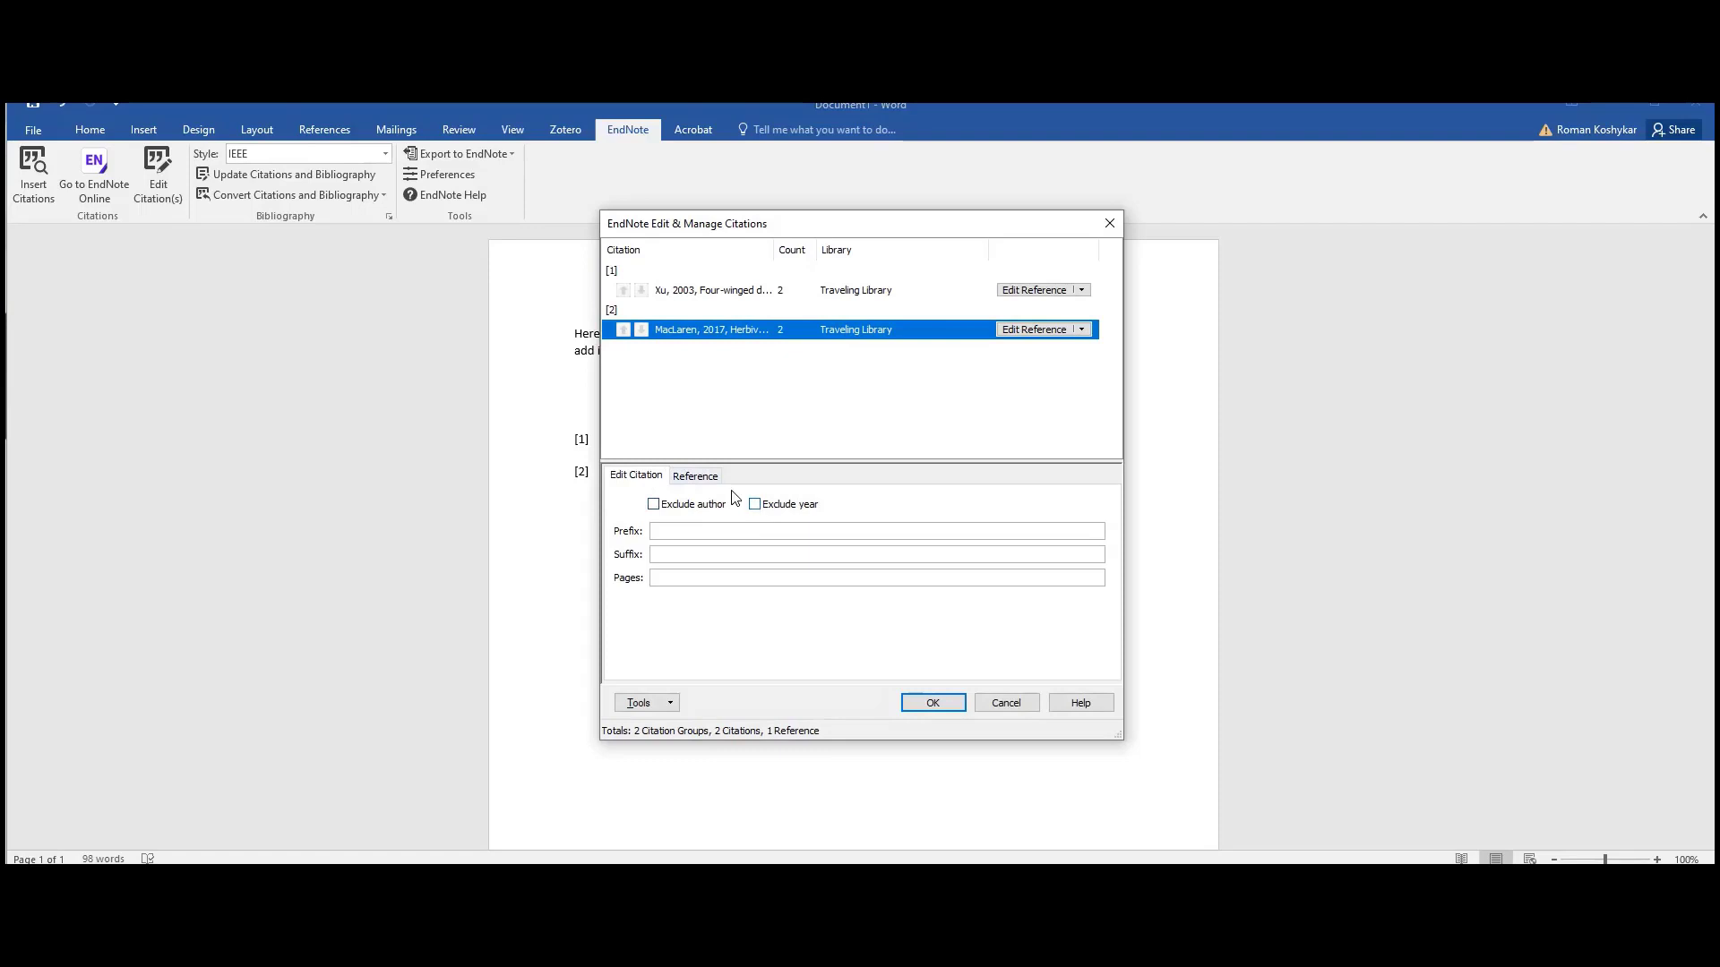
pyautogui.click(695, 477)
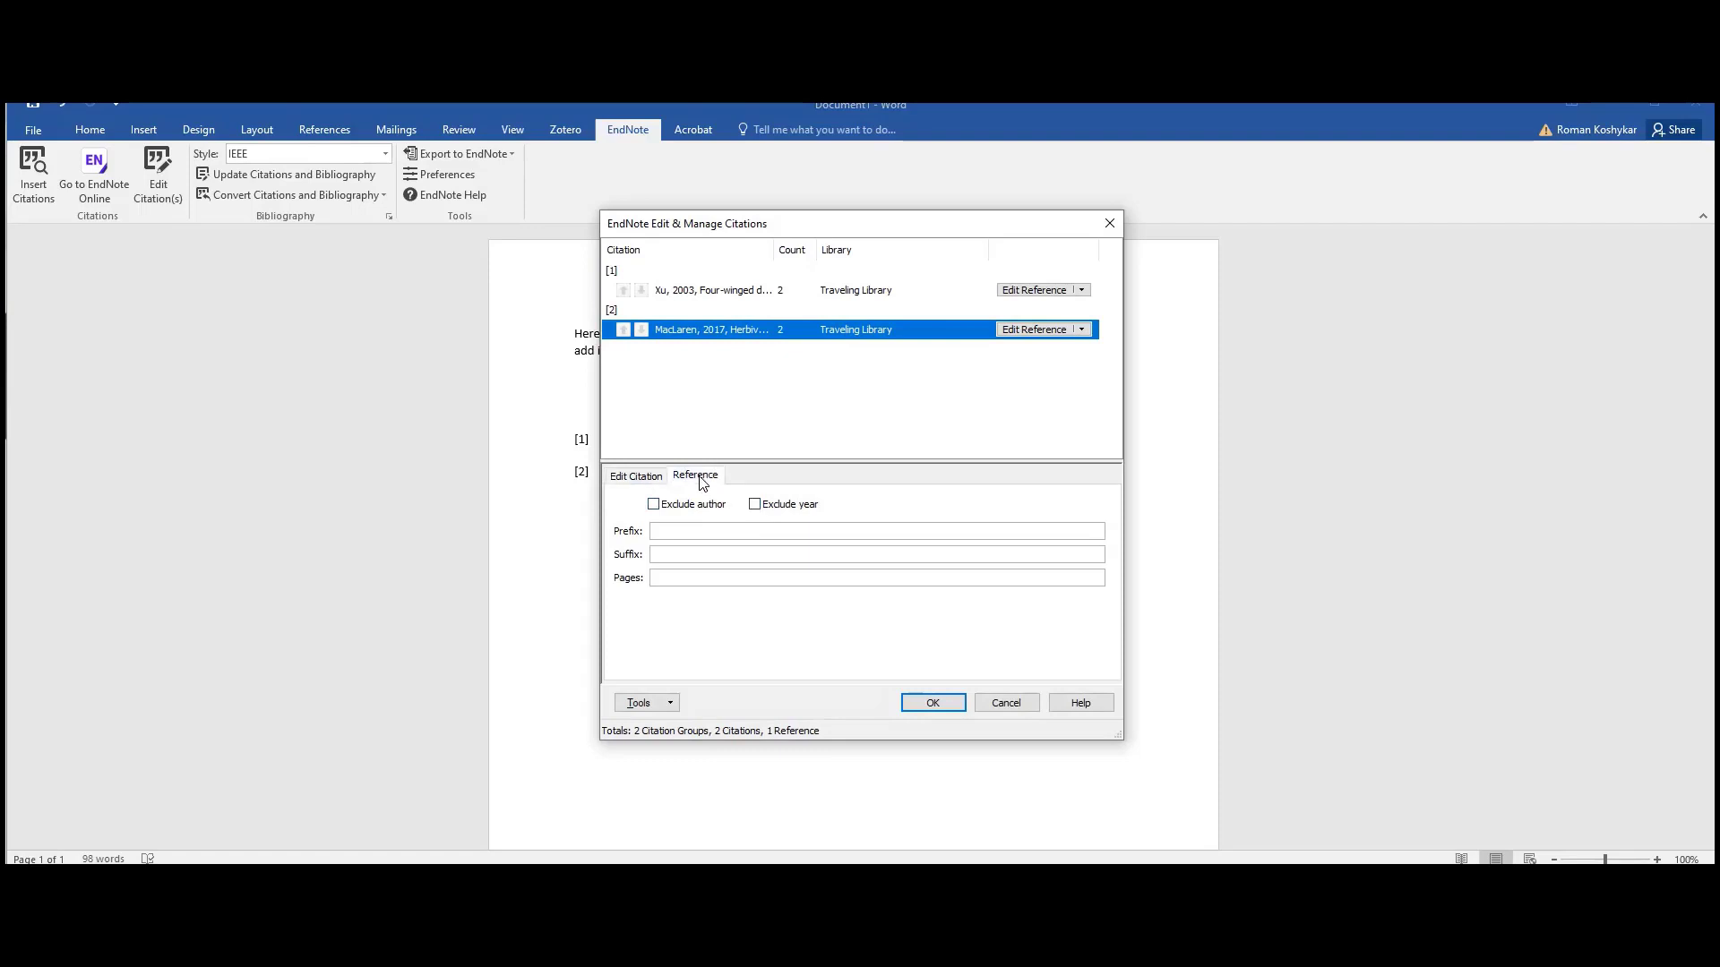
pyautogui.click(643, 477)
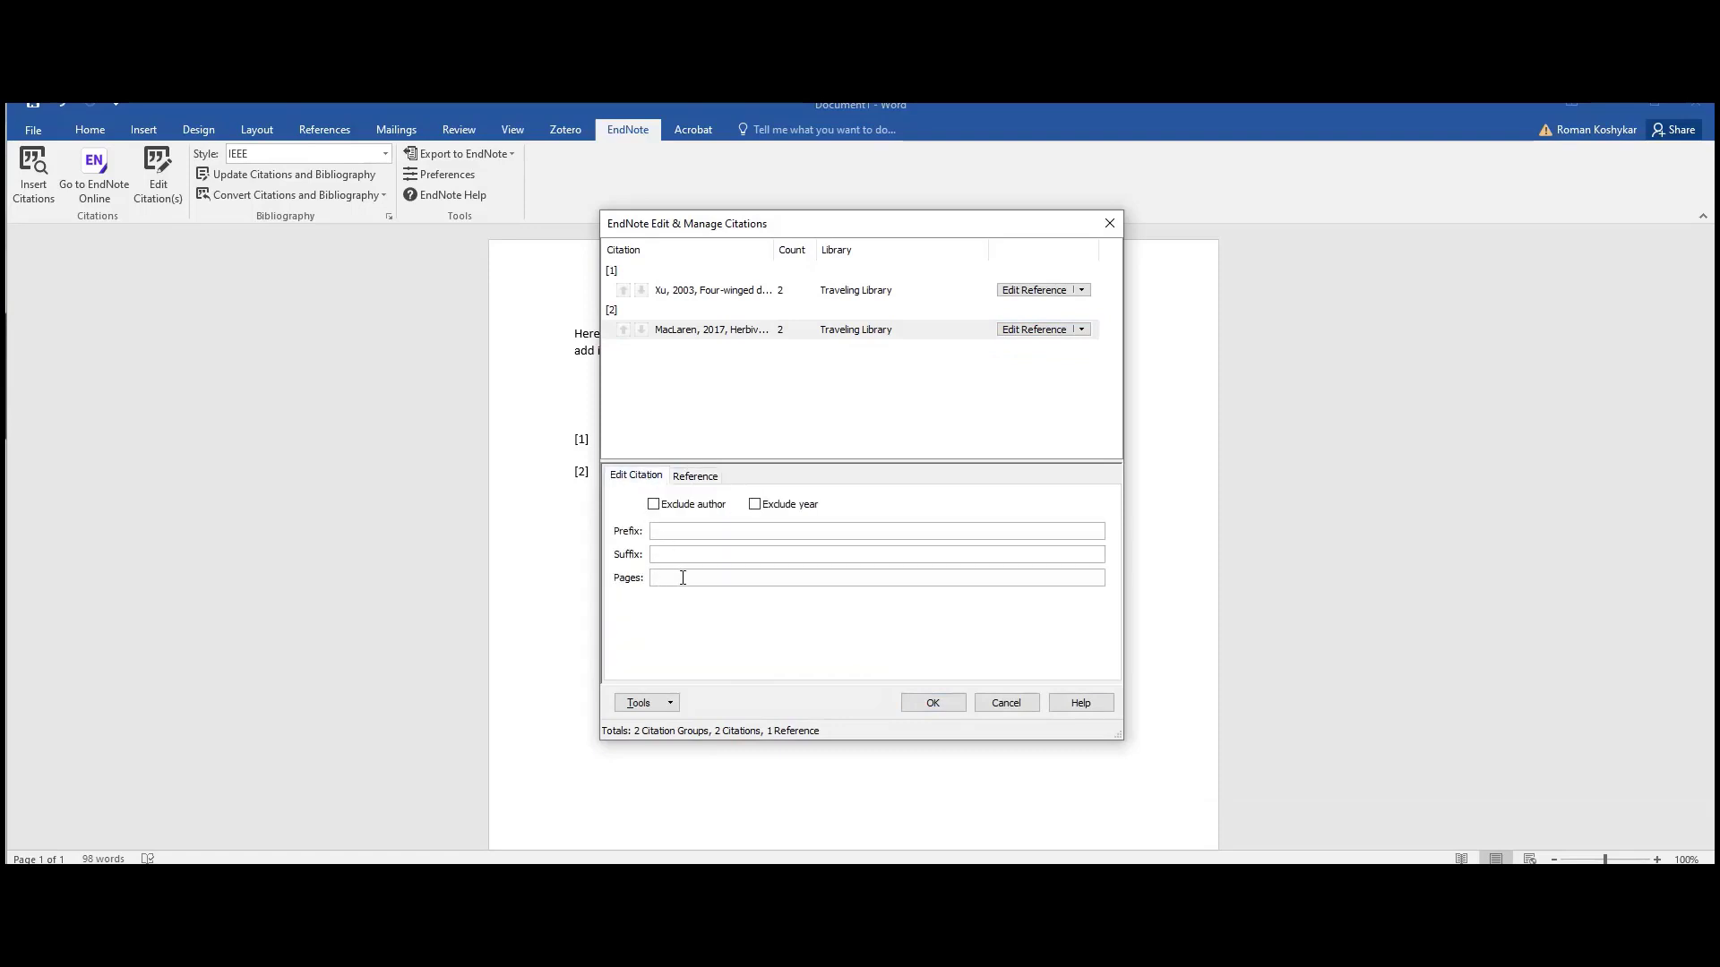
pyautogui.click(931, 703)
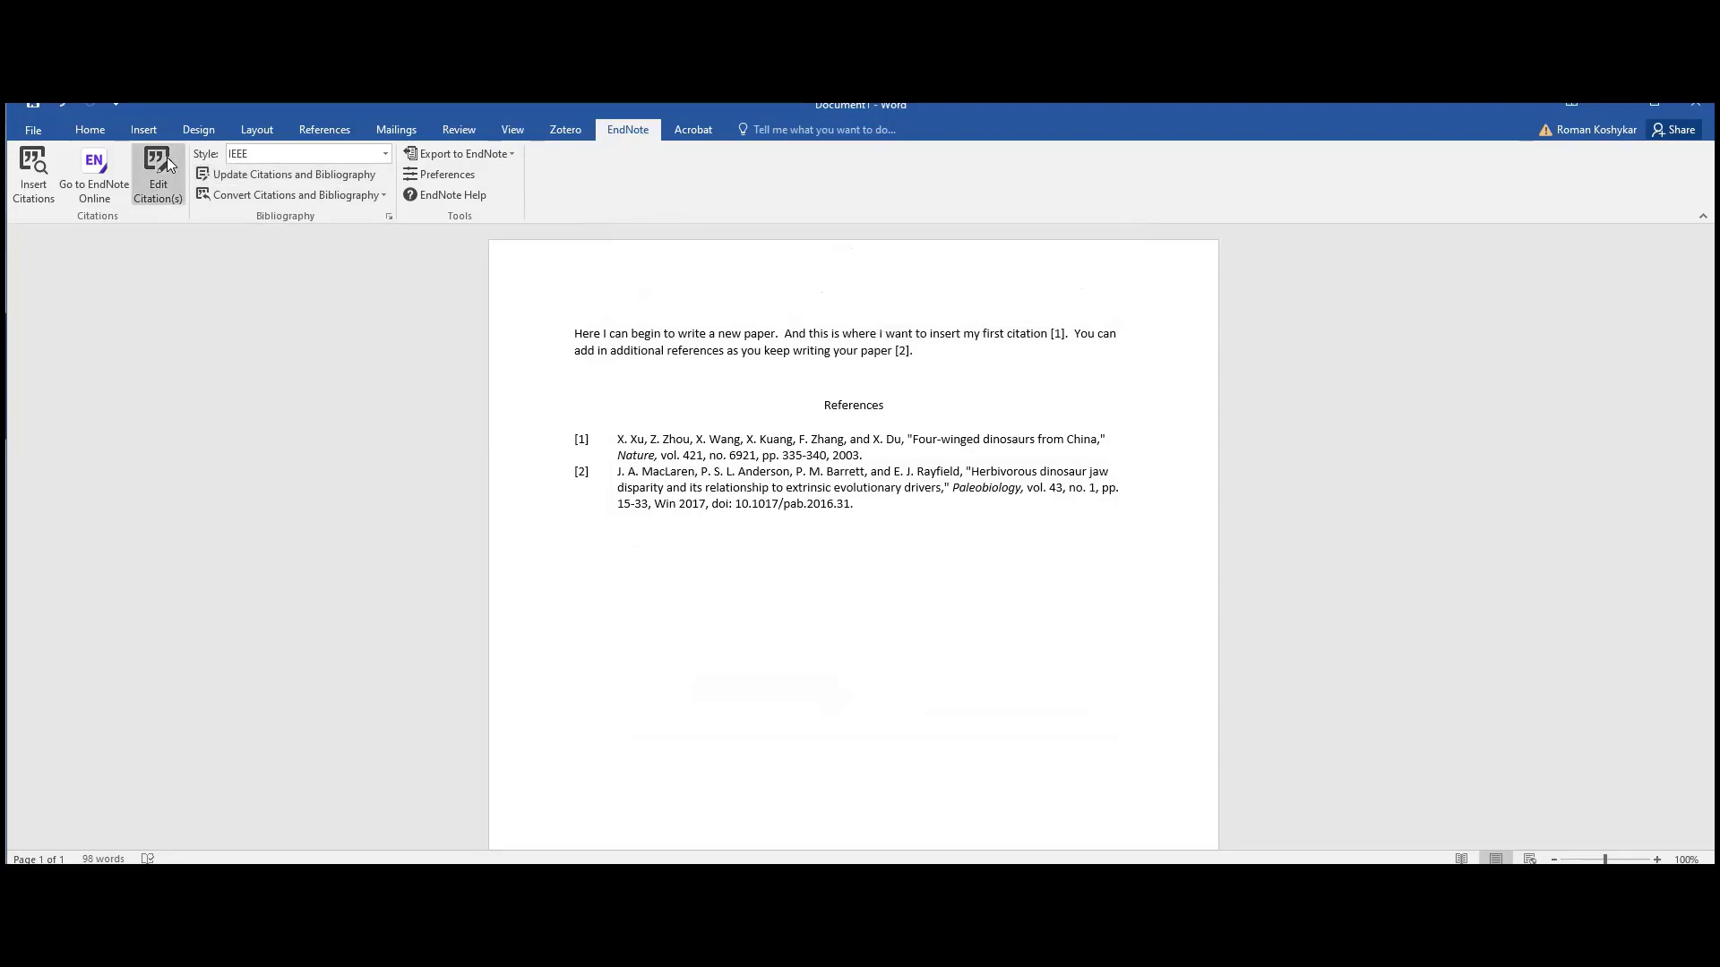
# - Change the EndNote citation style from IEEE to APA 7th
pyautogui.click(385, 157)
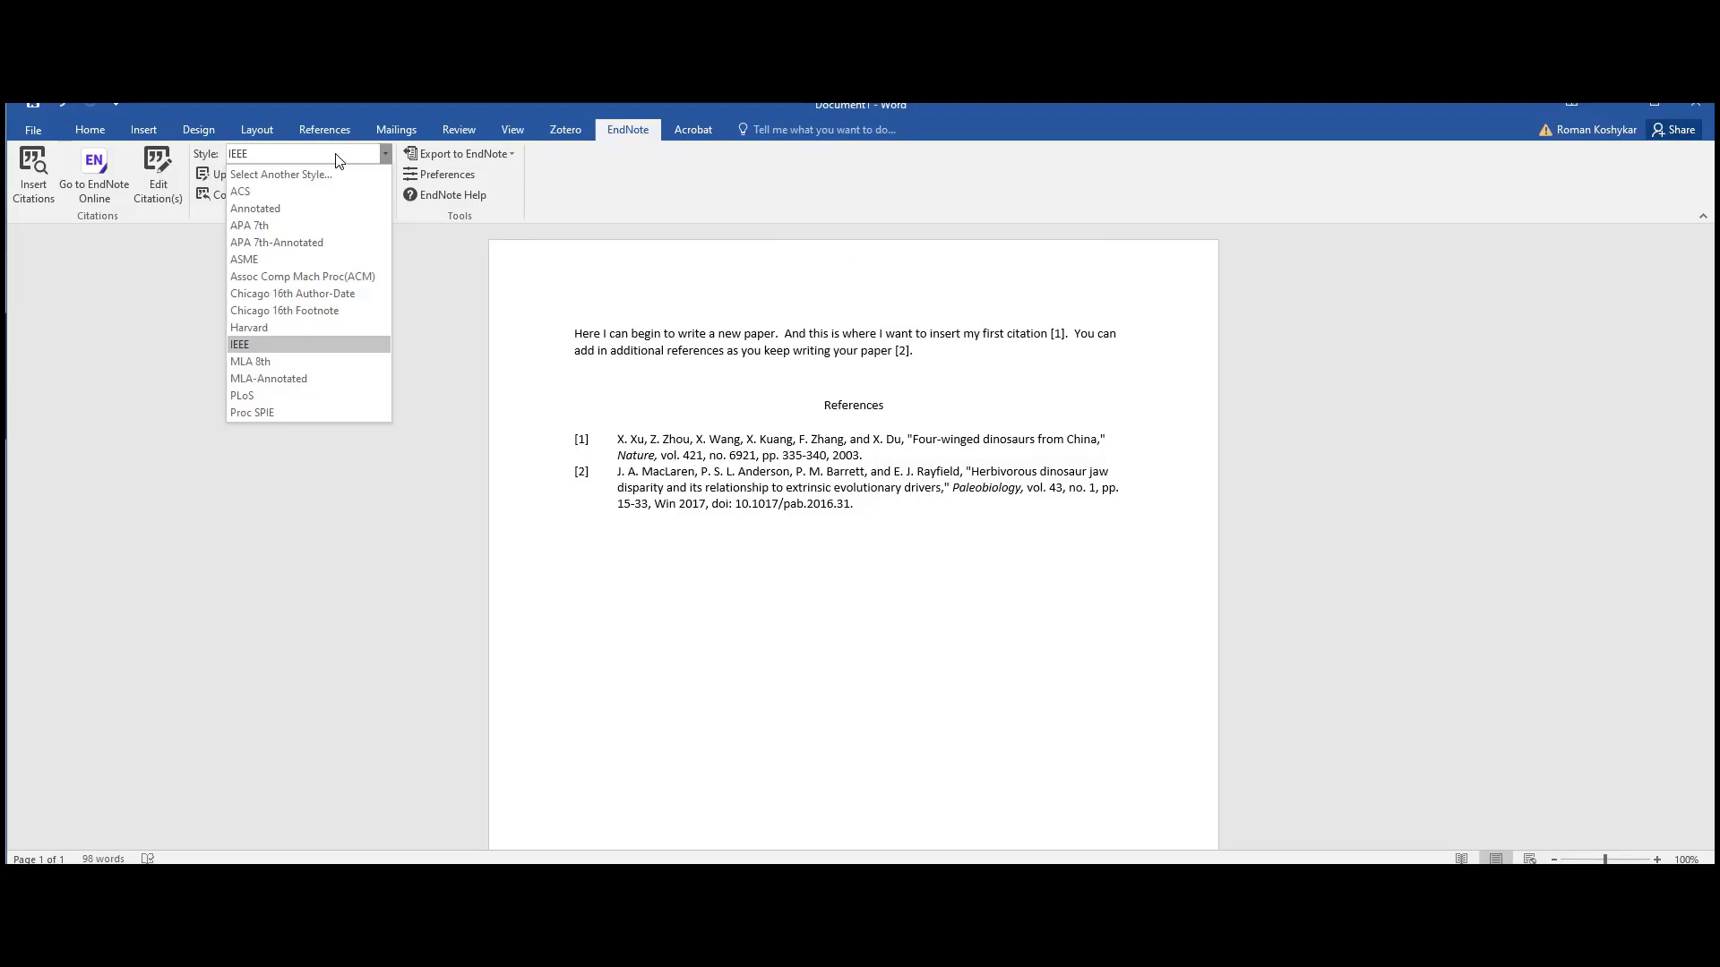
pyautogui.click(274, 227)
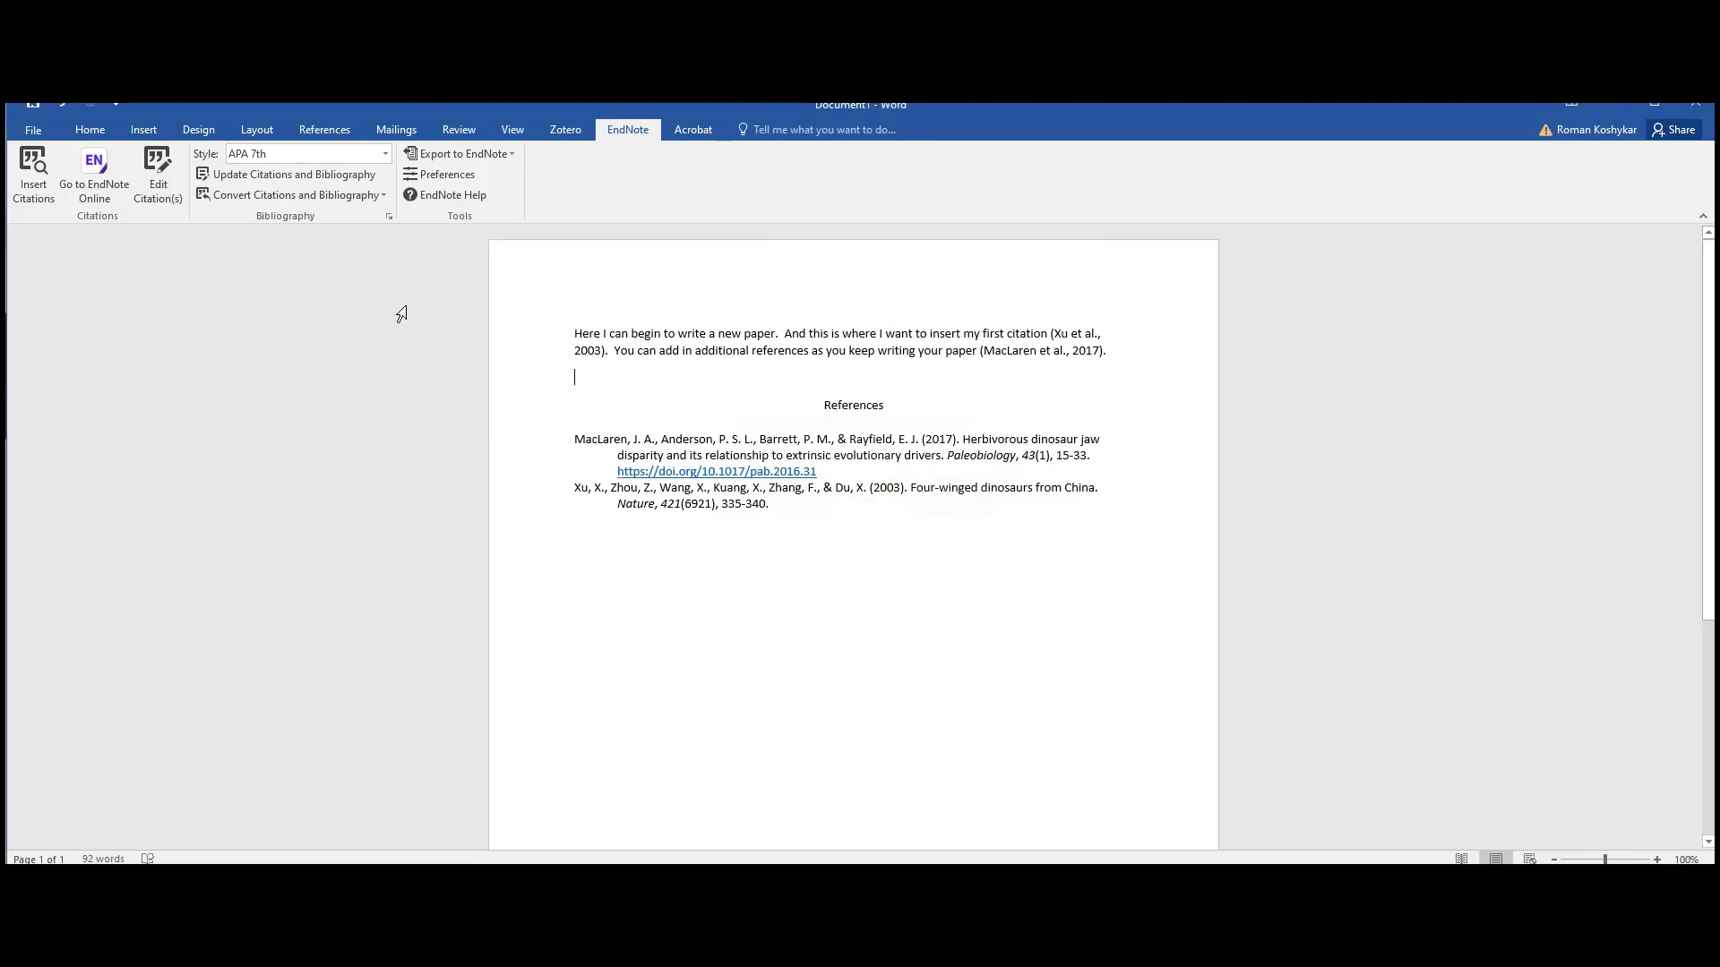
# - Set the bibliography layout to 8-point font and rename its title from References to 'Works Cited'
pyautogui.click(390, 219)
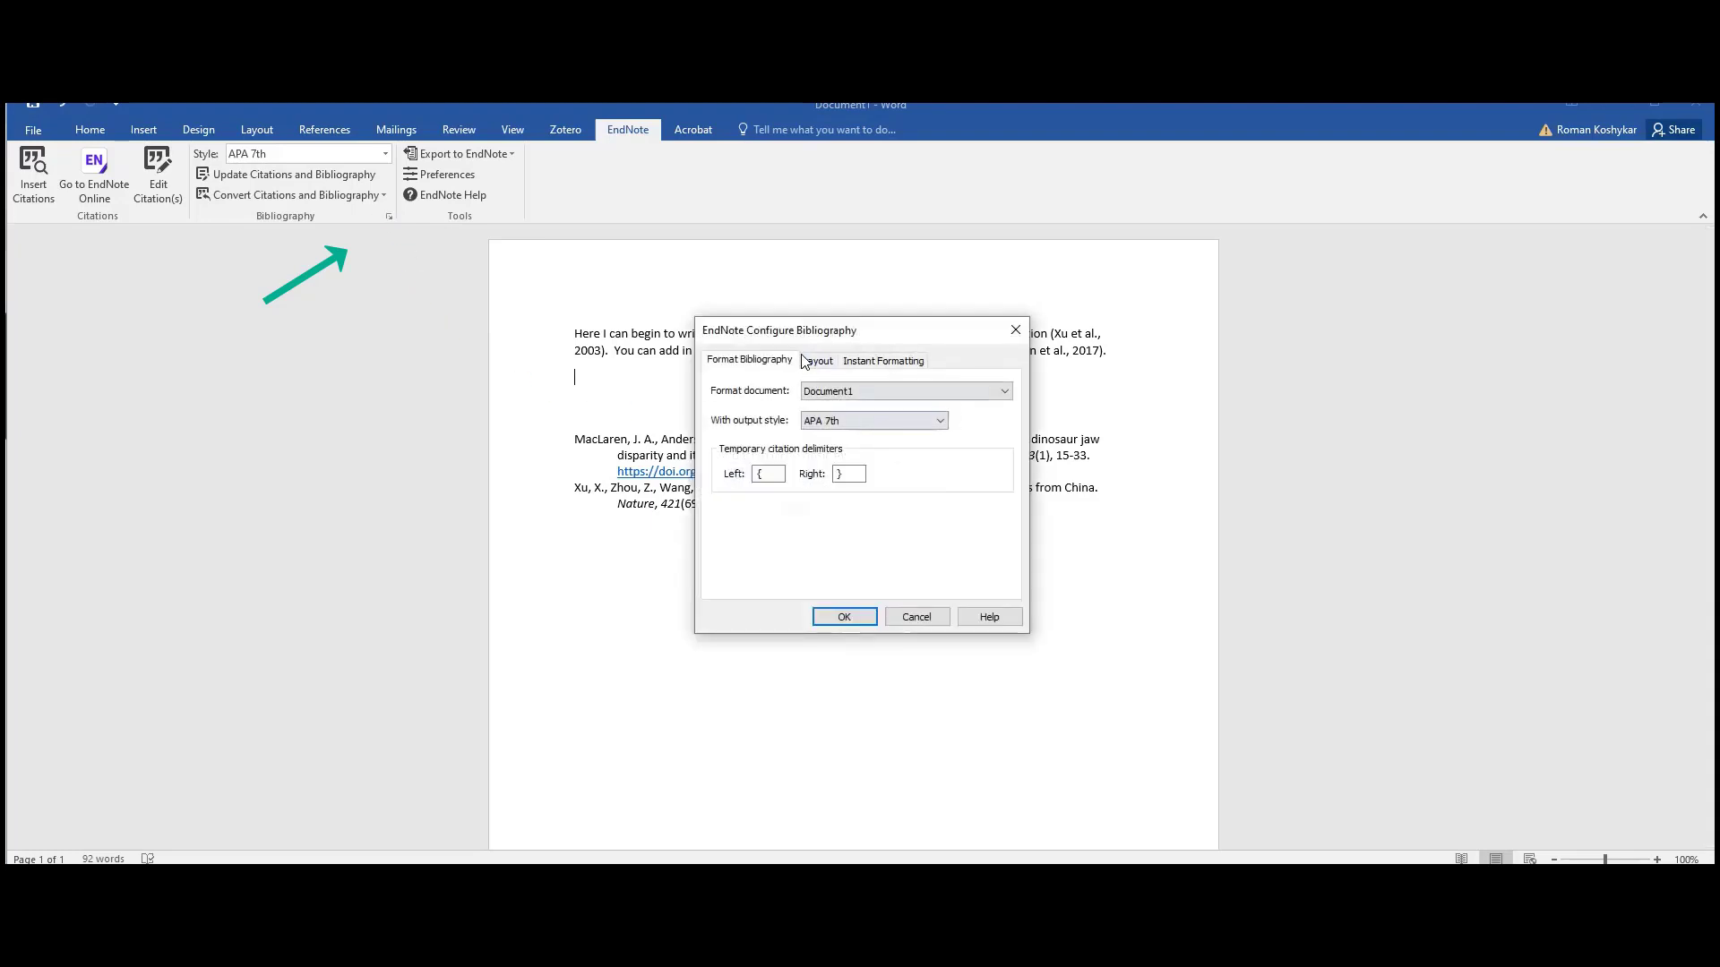
pyautogui.click(817, 362)
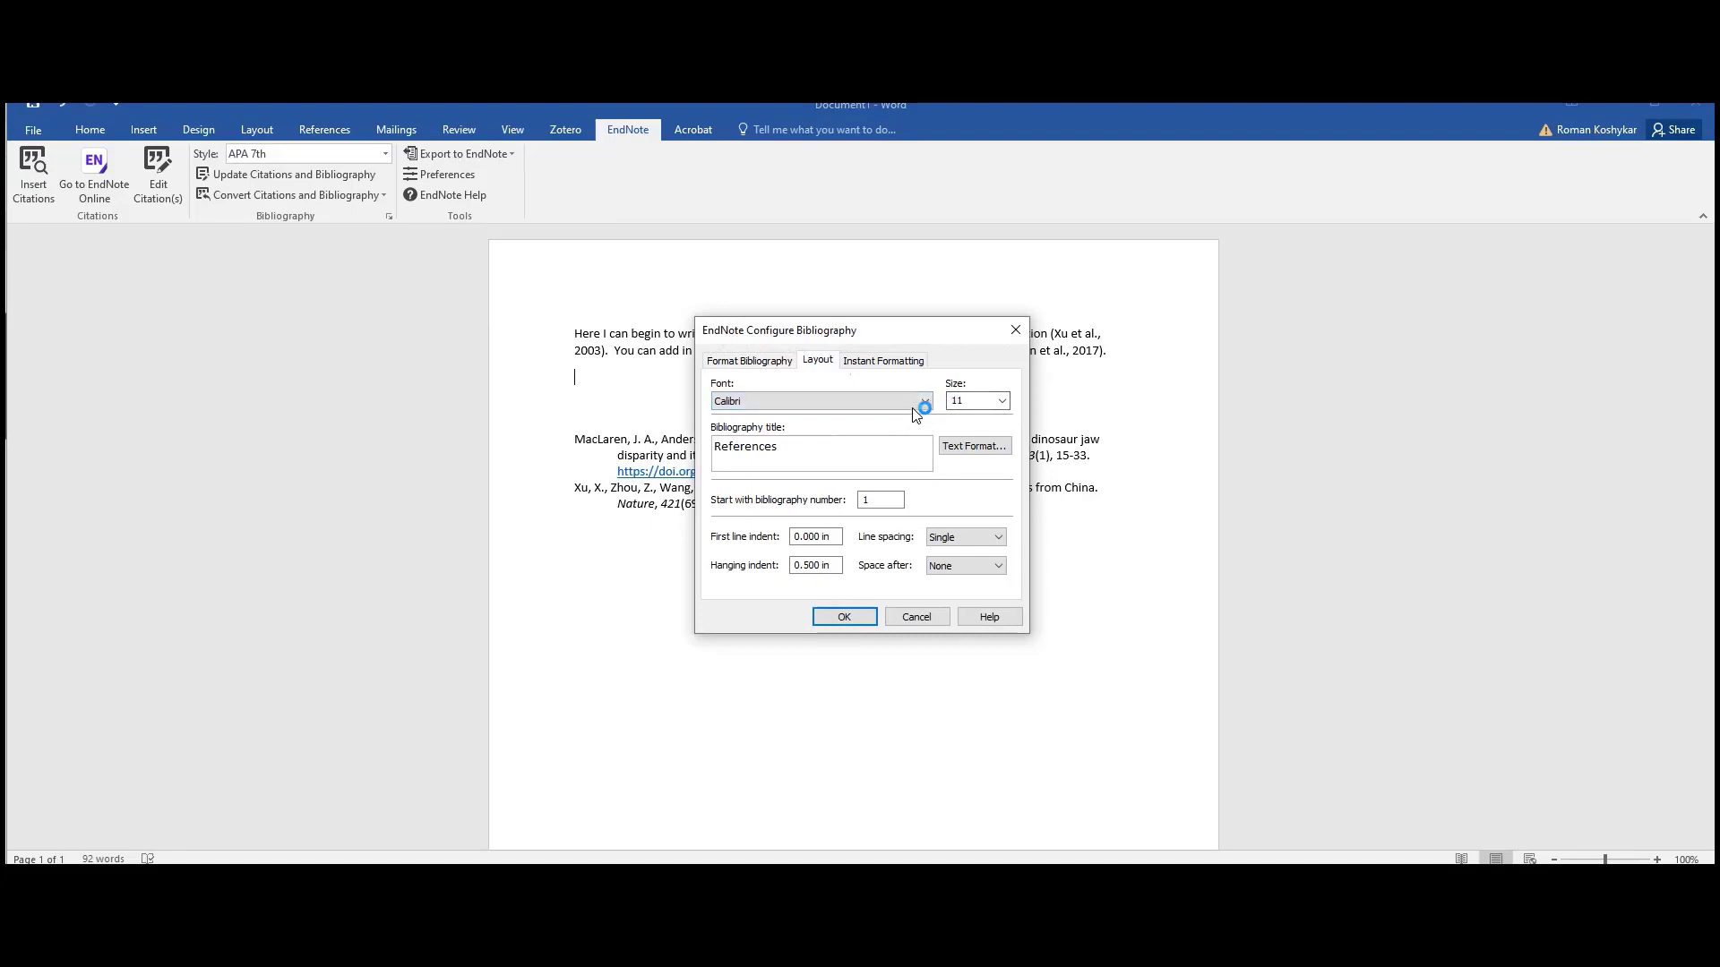
pyautogui.click(1003, 401)
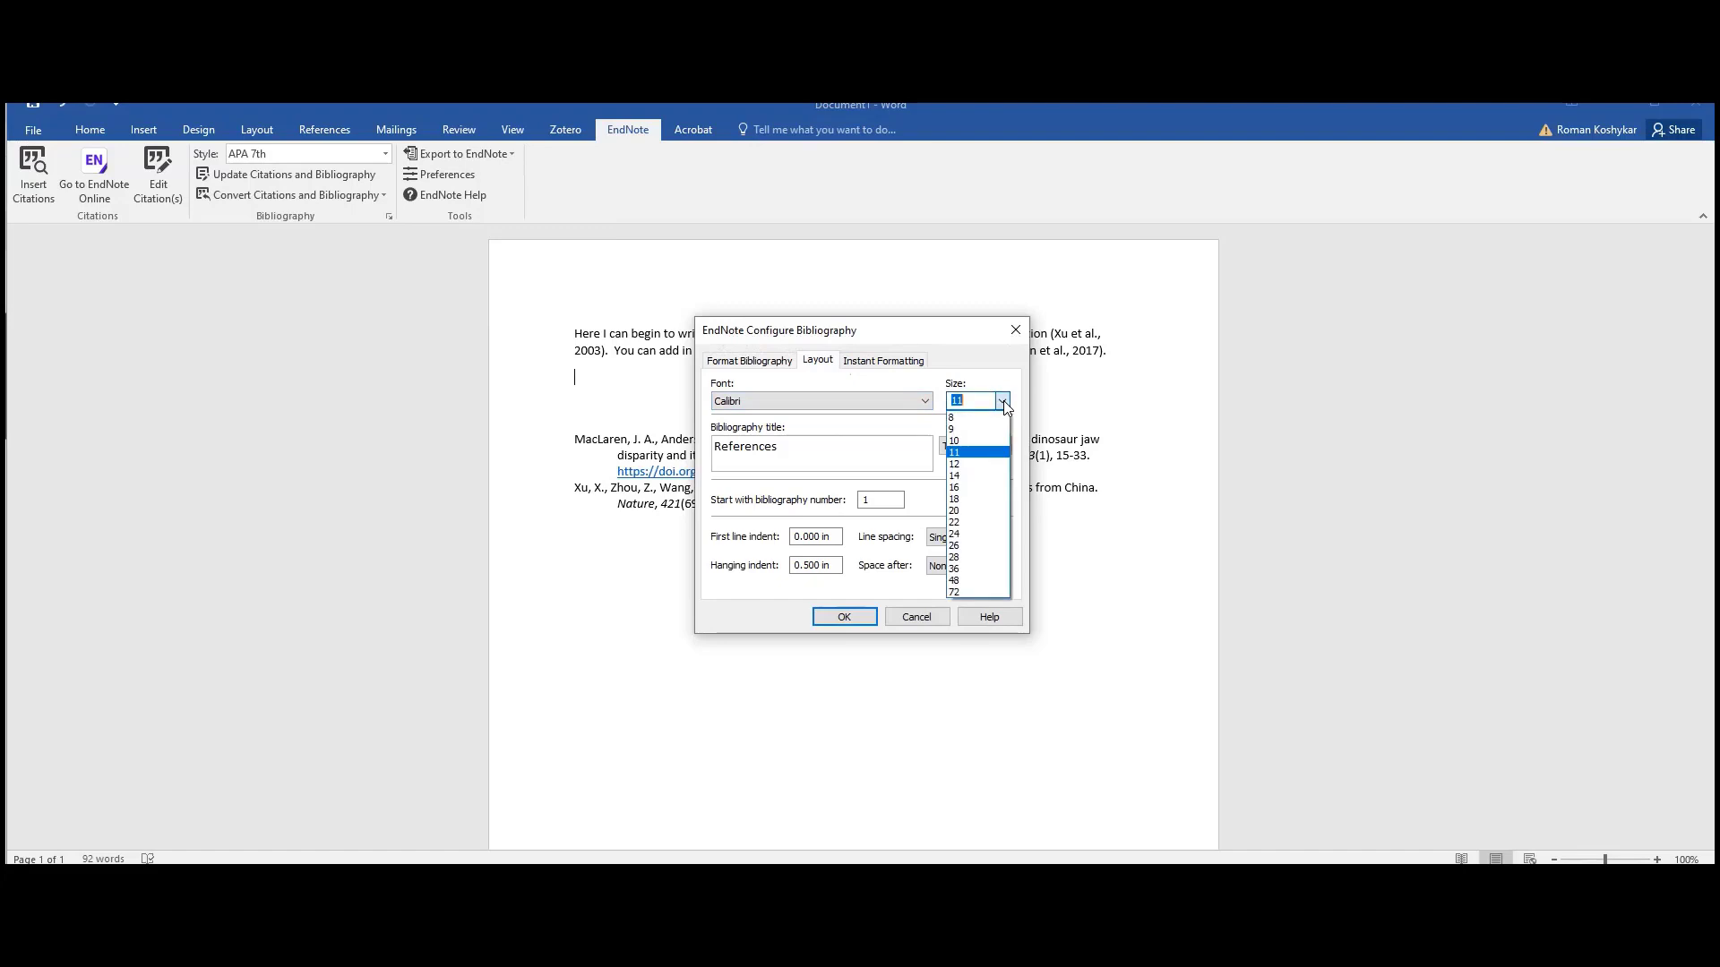
pyautogui.click(964, 425)
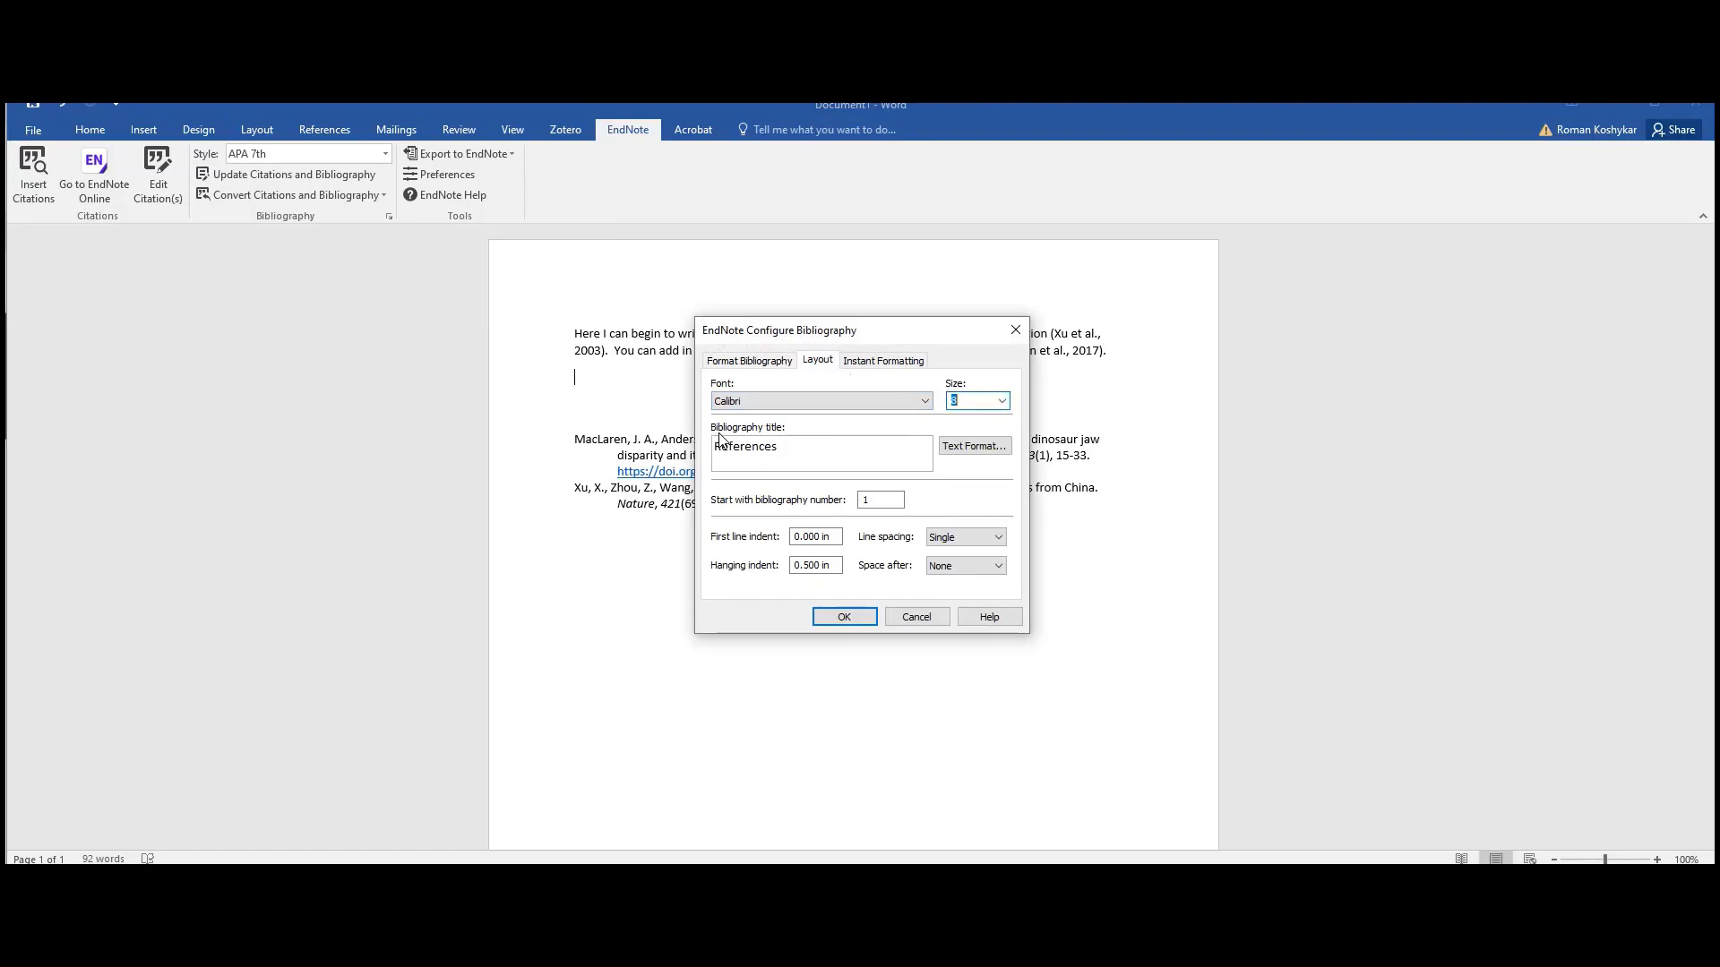
pyautogui.moveTo(811, 446); pyautogui.dragTo(586, 455)
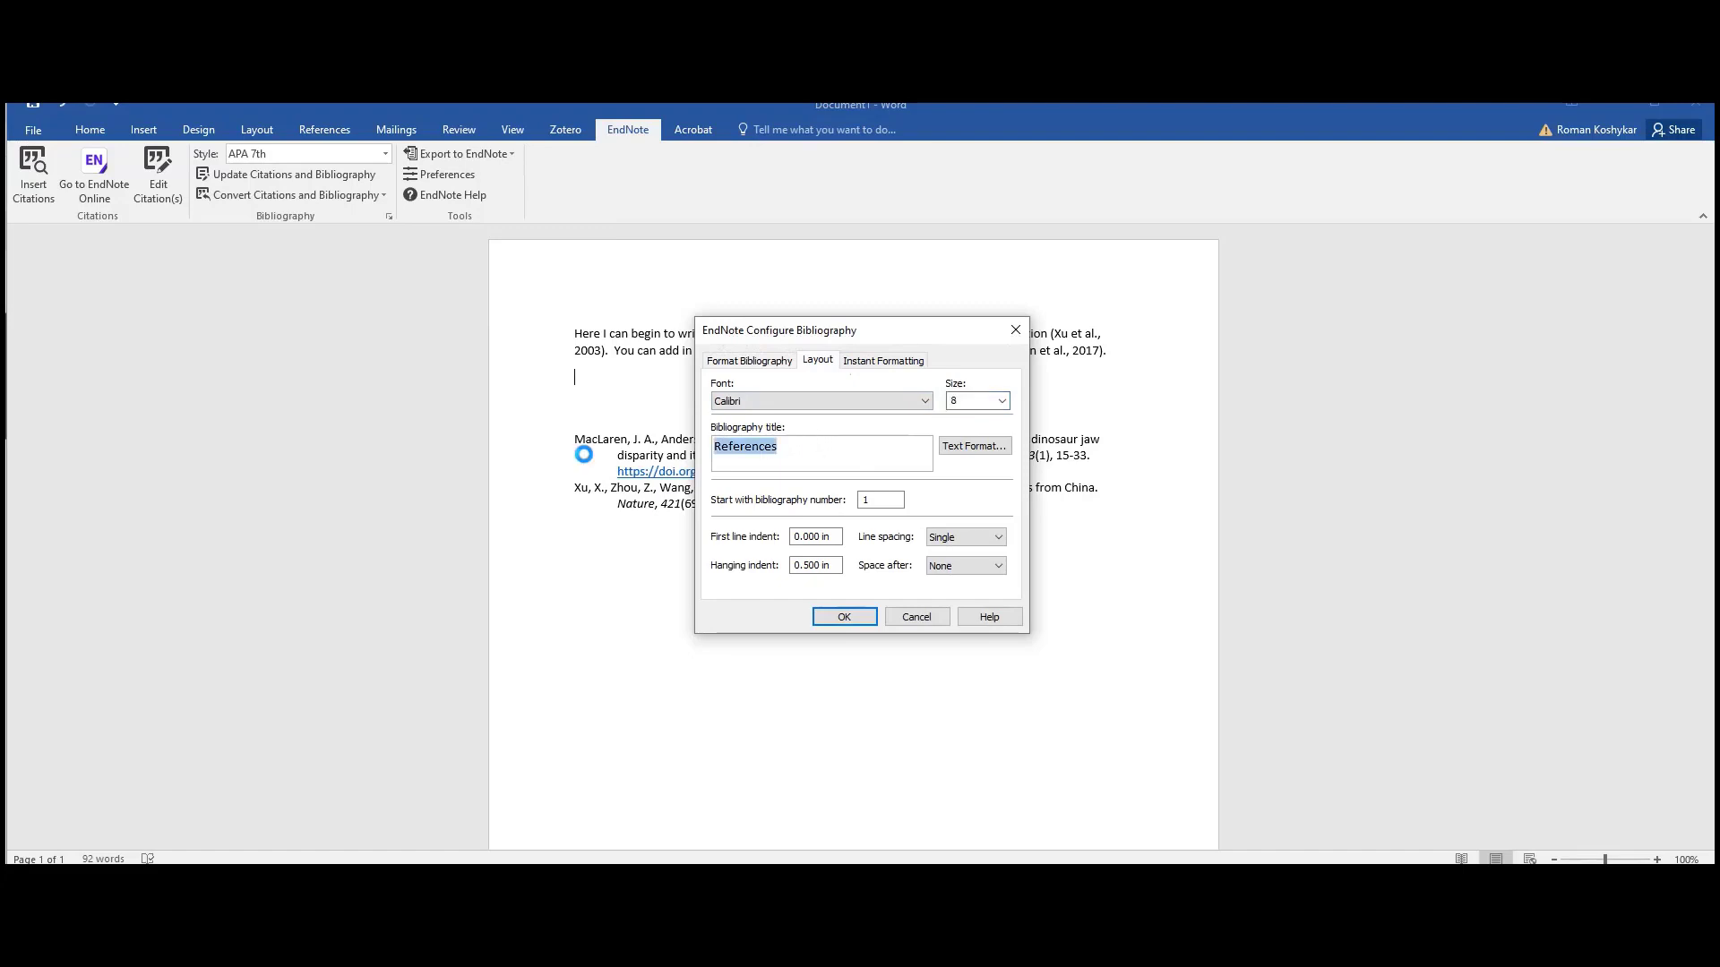
pyautogui.write('Works Cited')
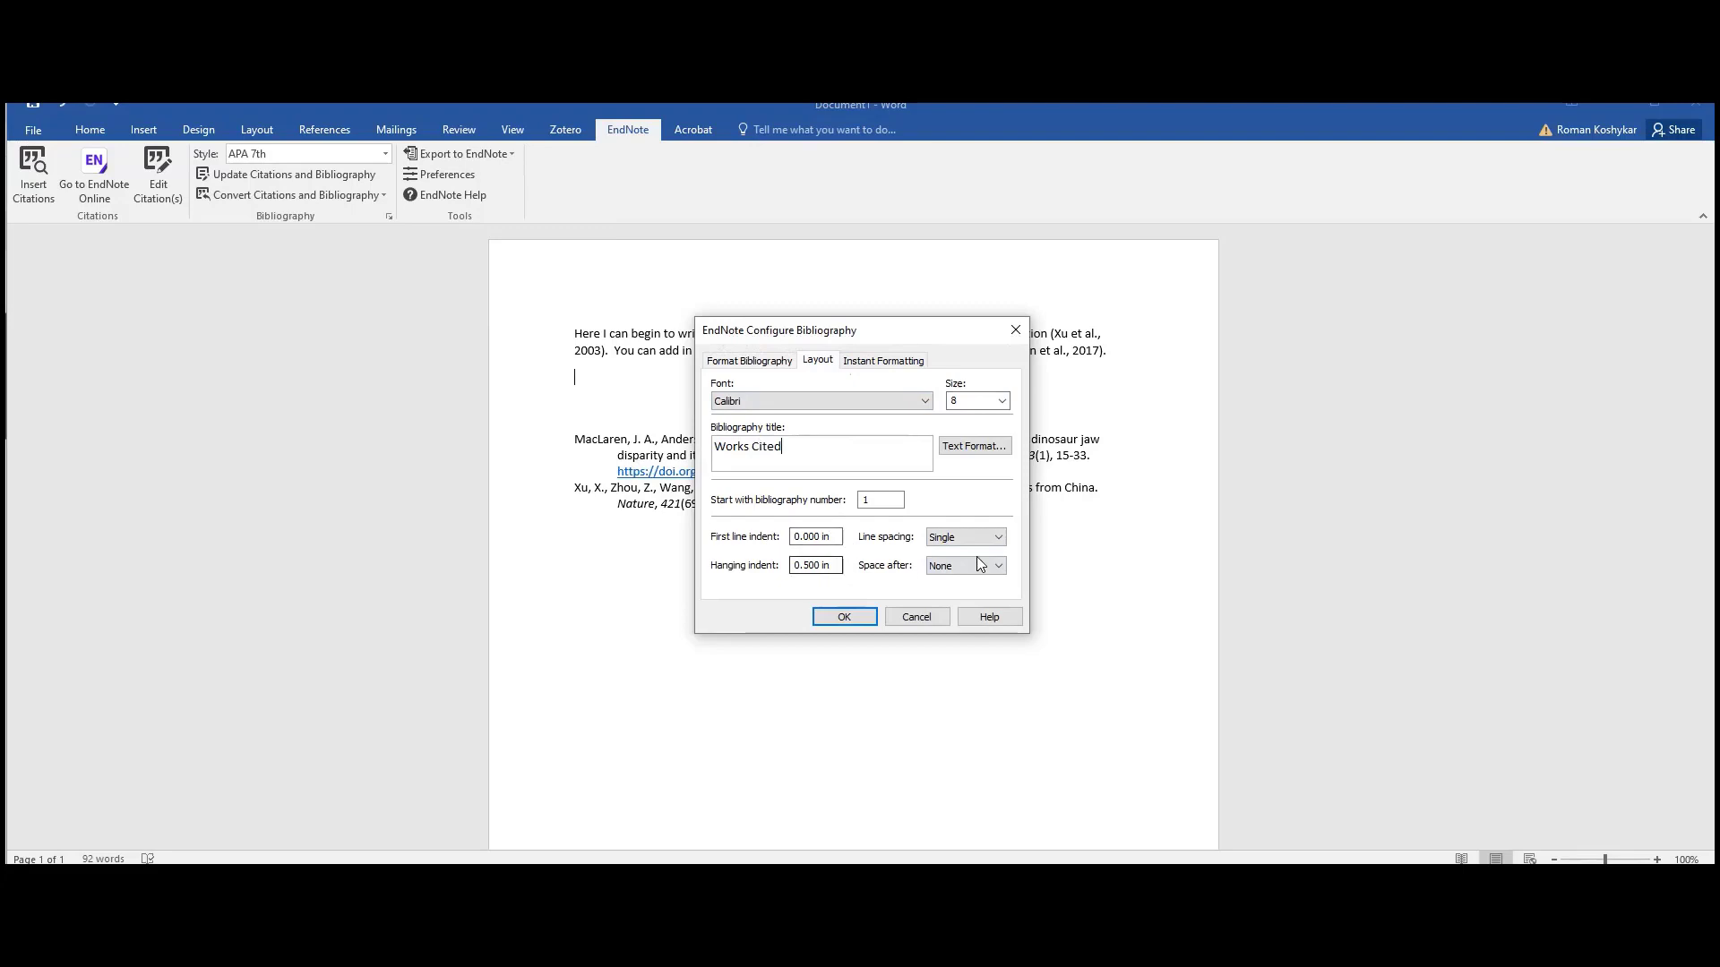
pyautogui.click(862, 617)
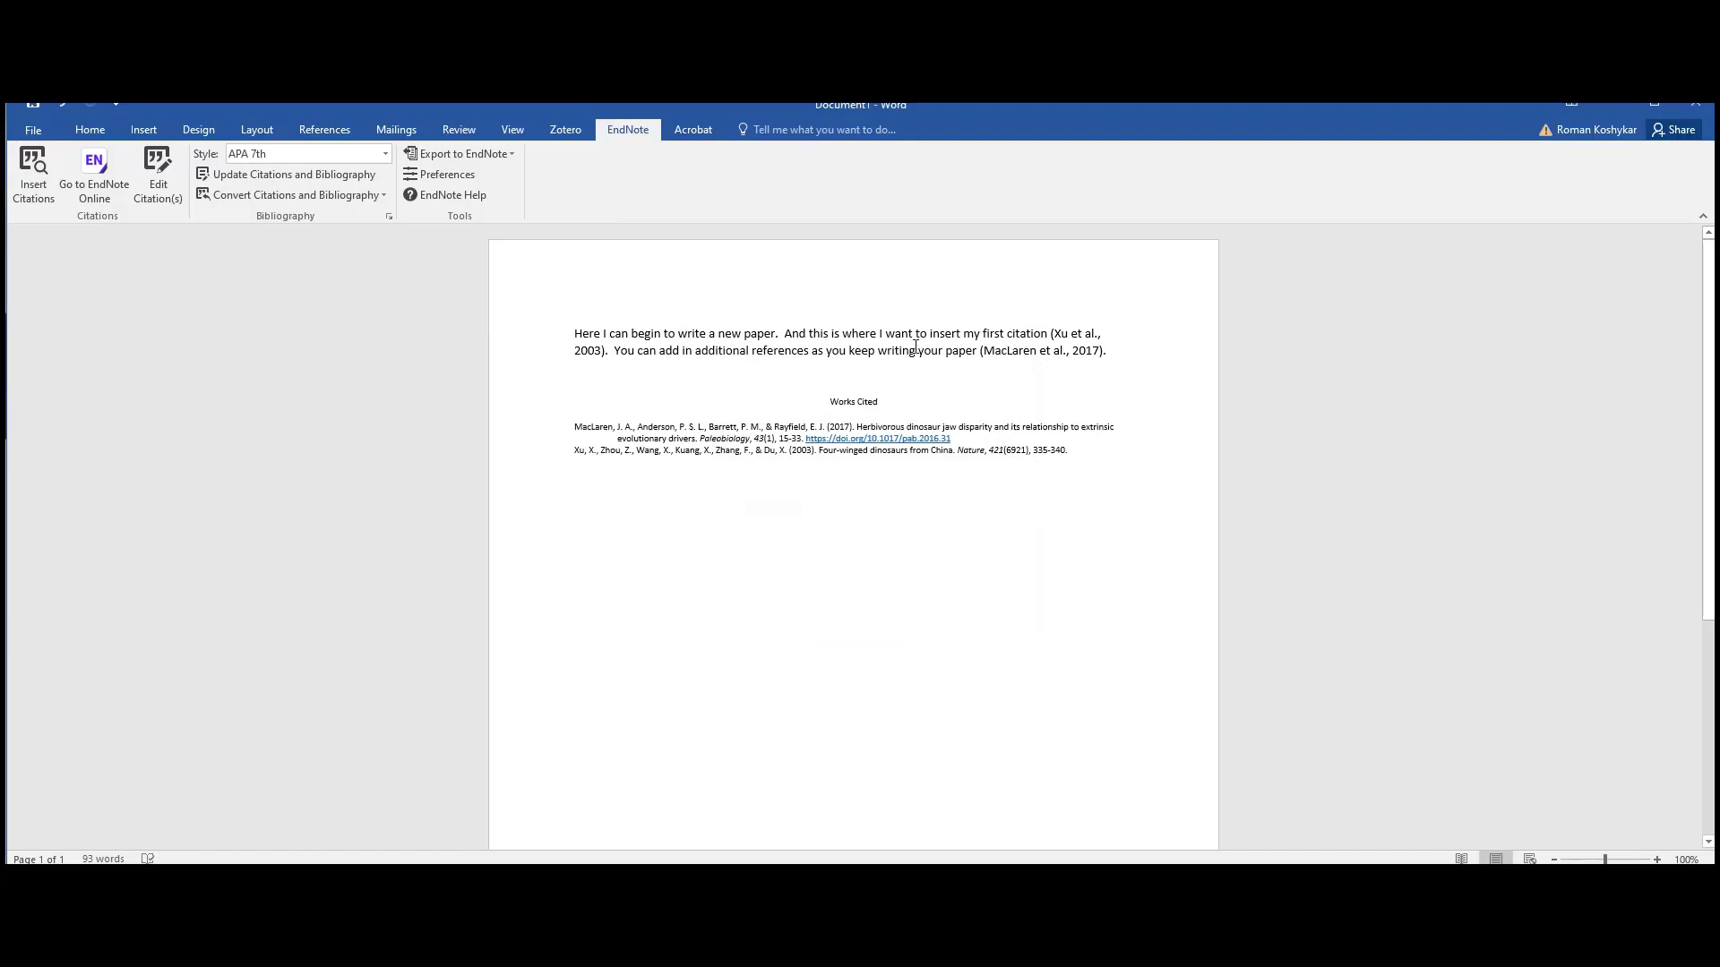
# - Place the insertion point below the paragraph in the Word document
pyautogui.click(936, 376)
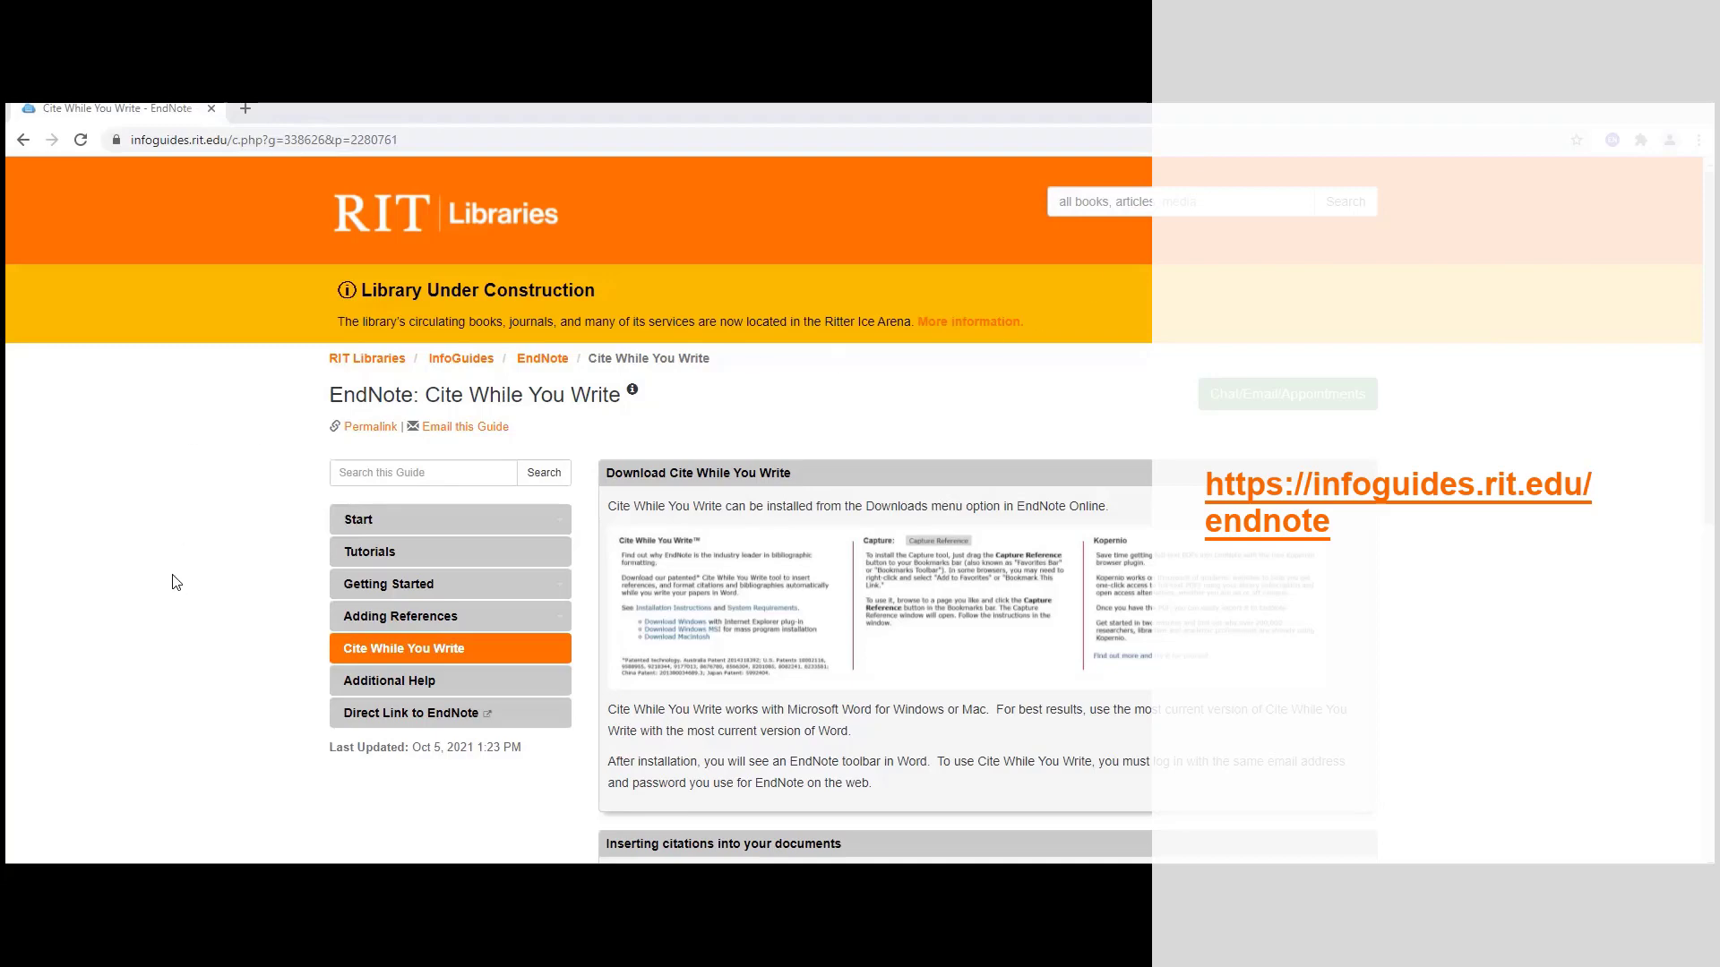
# - Scroll down the Cite While You Write guide to its bibliography and citation-style sections
pyautogui.scroll(-3, 211, 507)
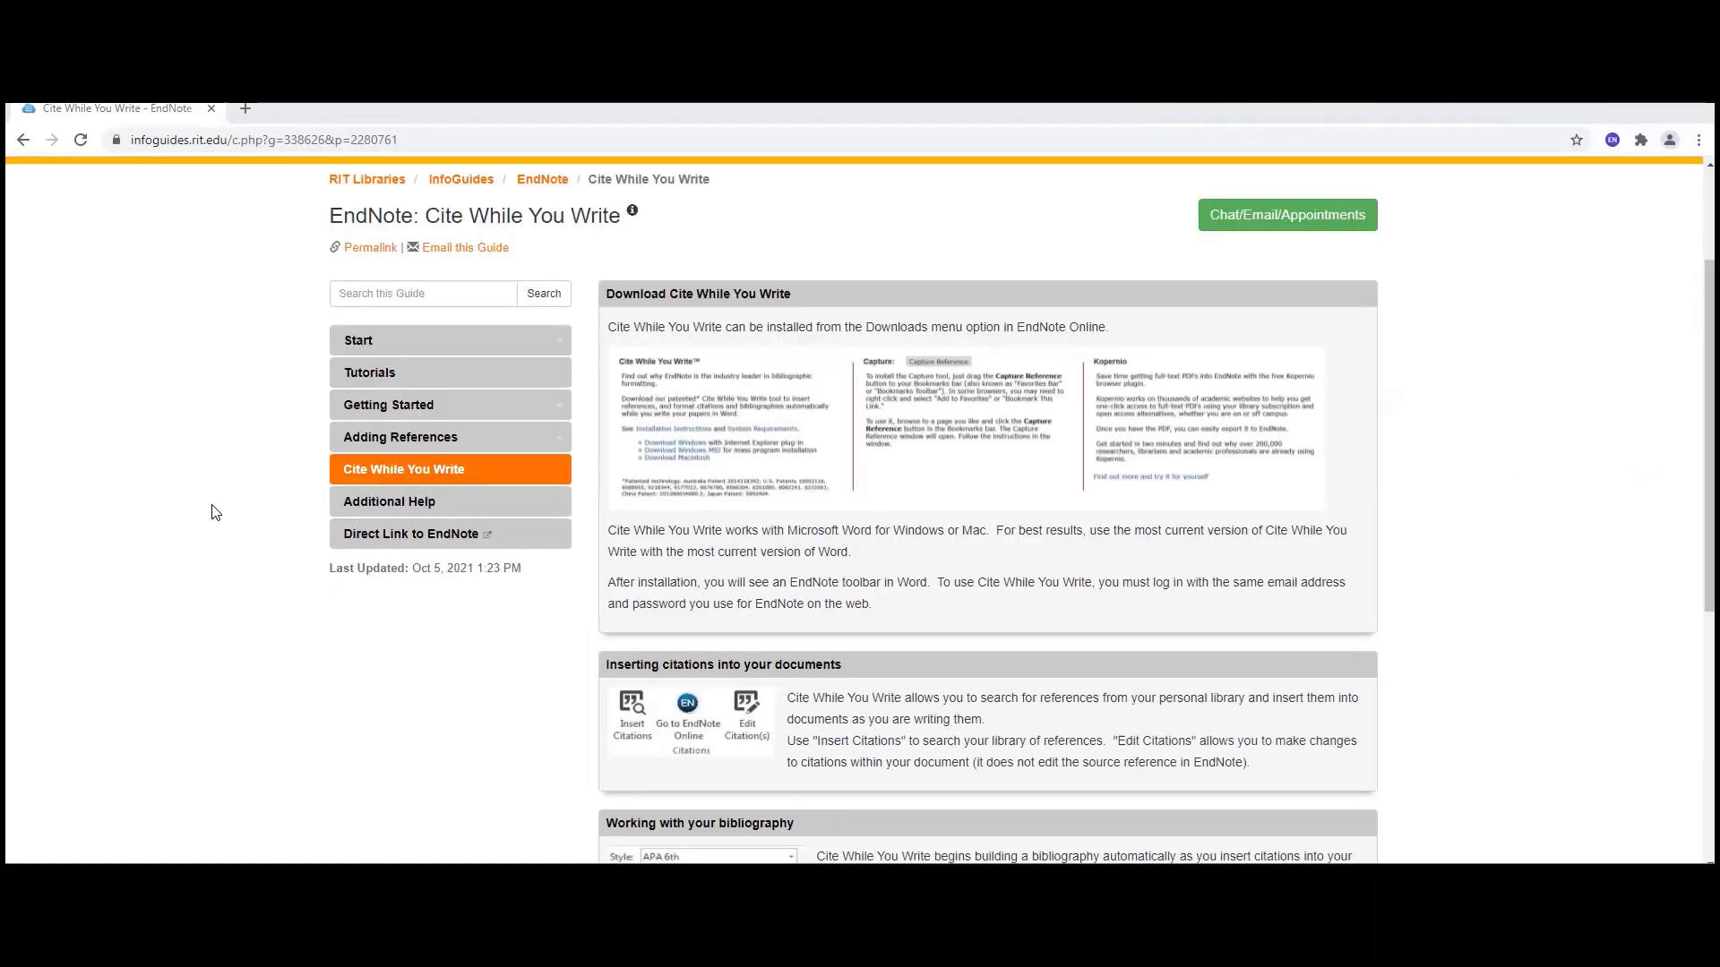
pyautogui.scroll(-2, 215, 513)
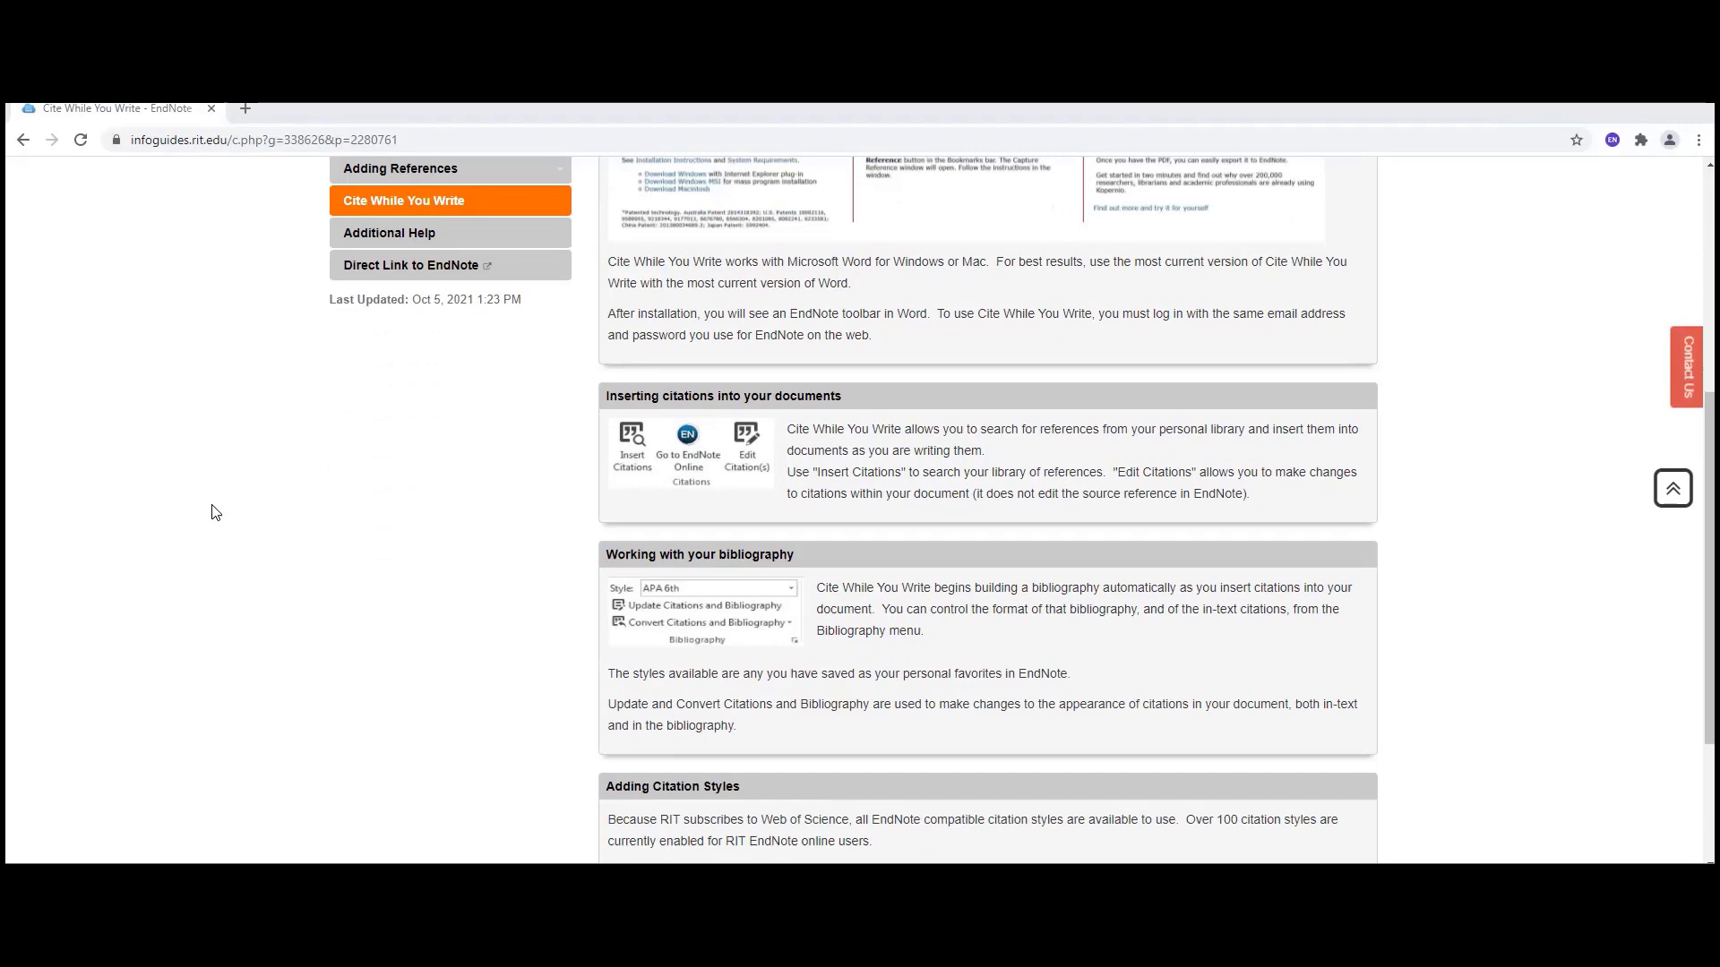
pyautogui.scroll(-1, 215, 512)
pyautogui.scroll(-1, 215, 512)
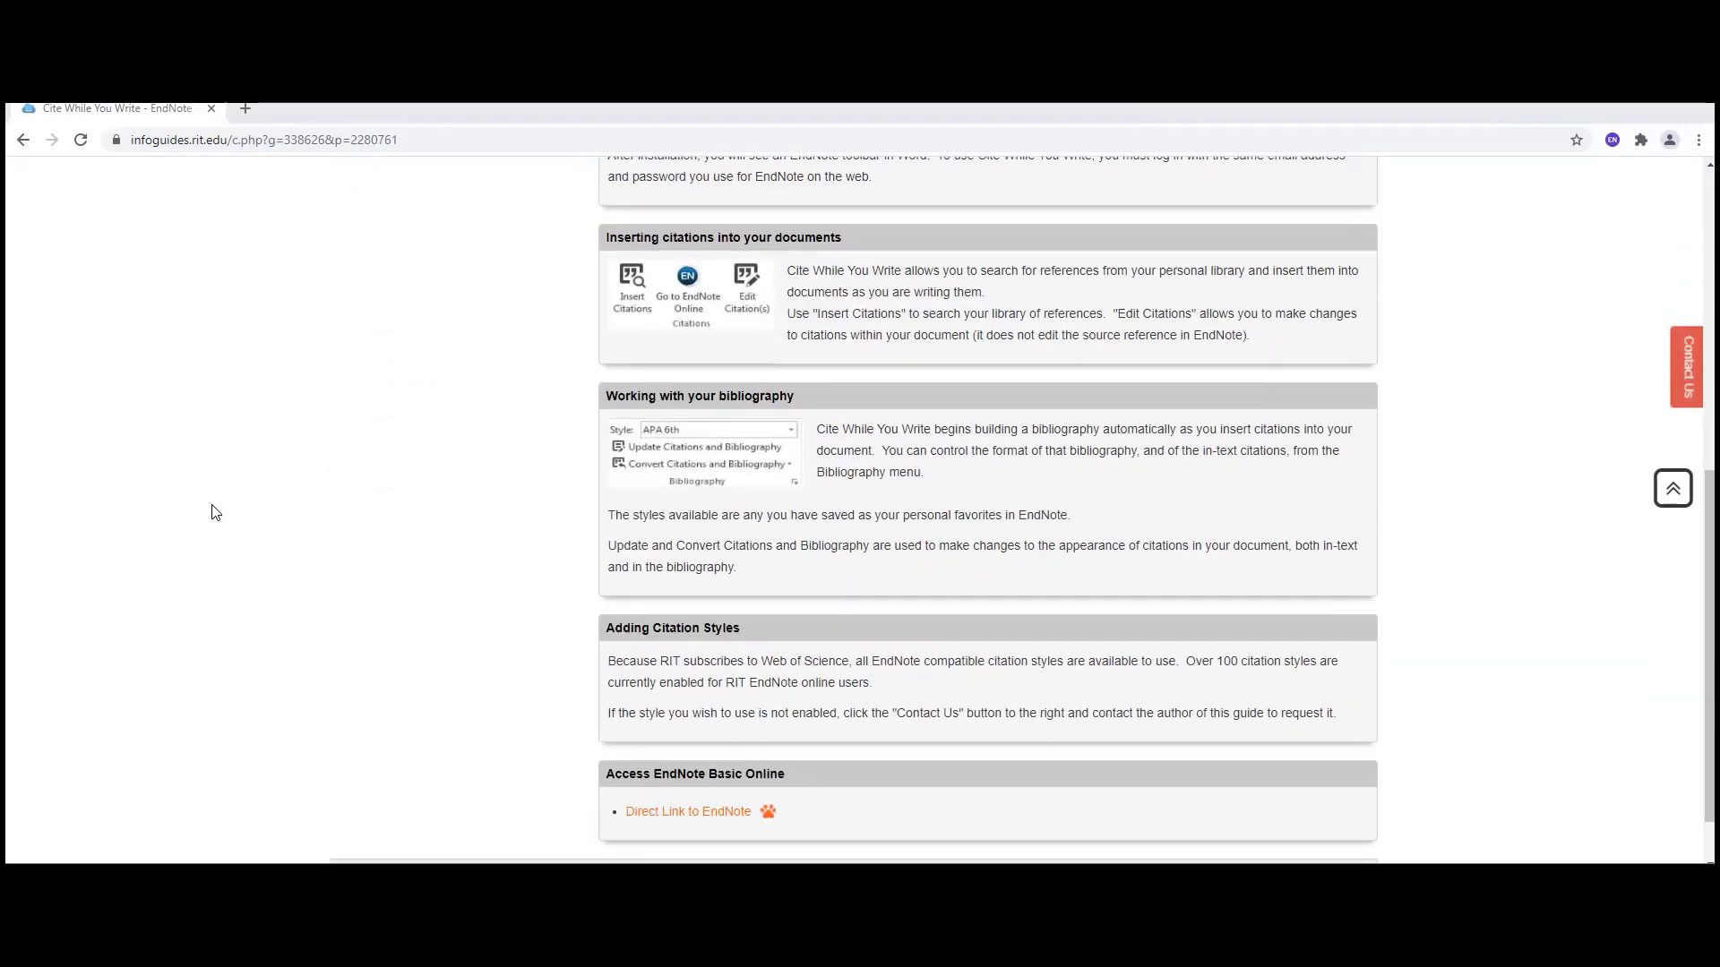
pyautogui.scroll(-1, 215, 513)
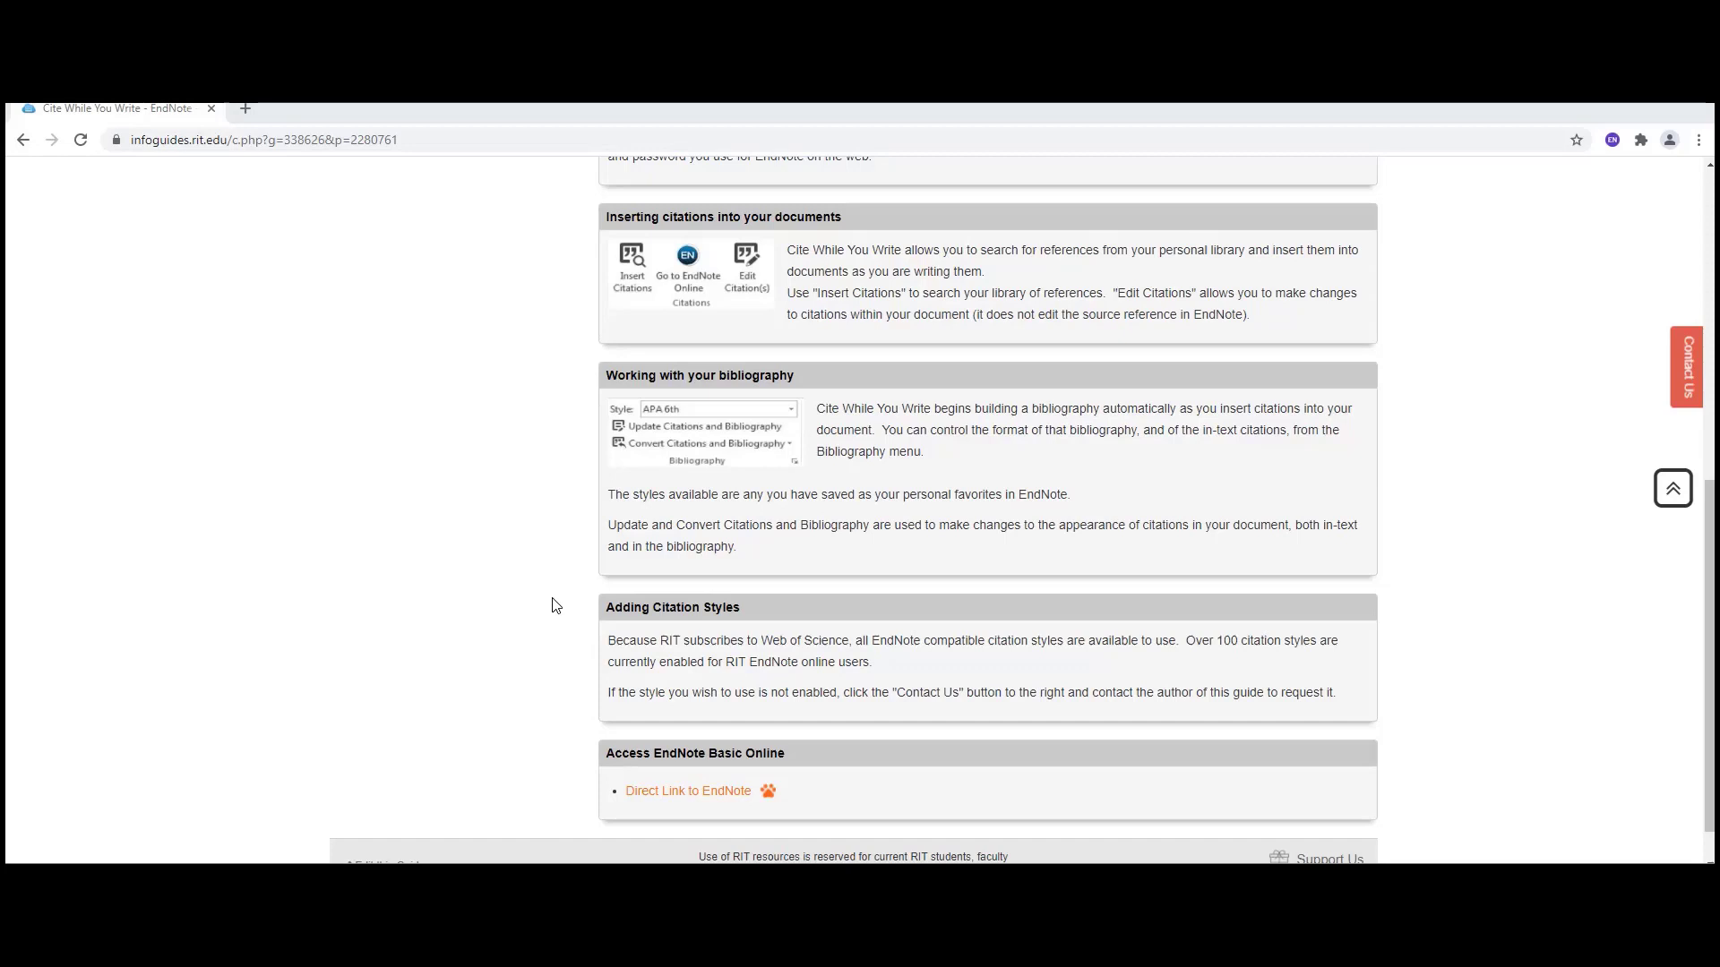
pyautogui.click(1688, 378)
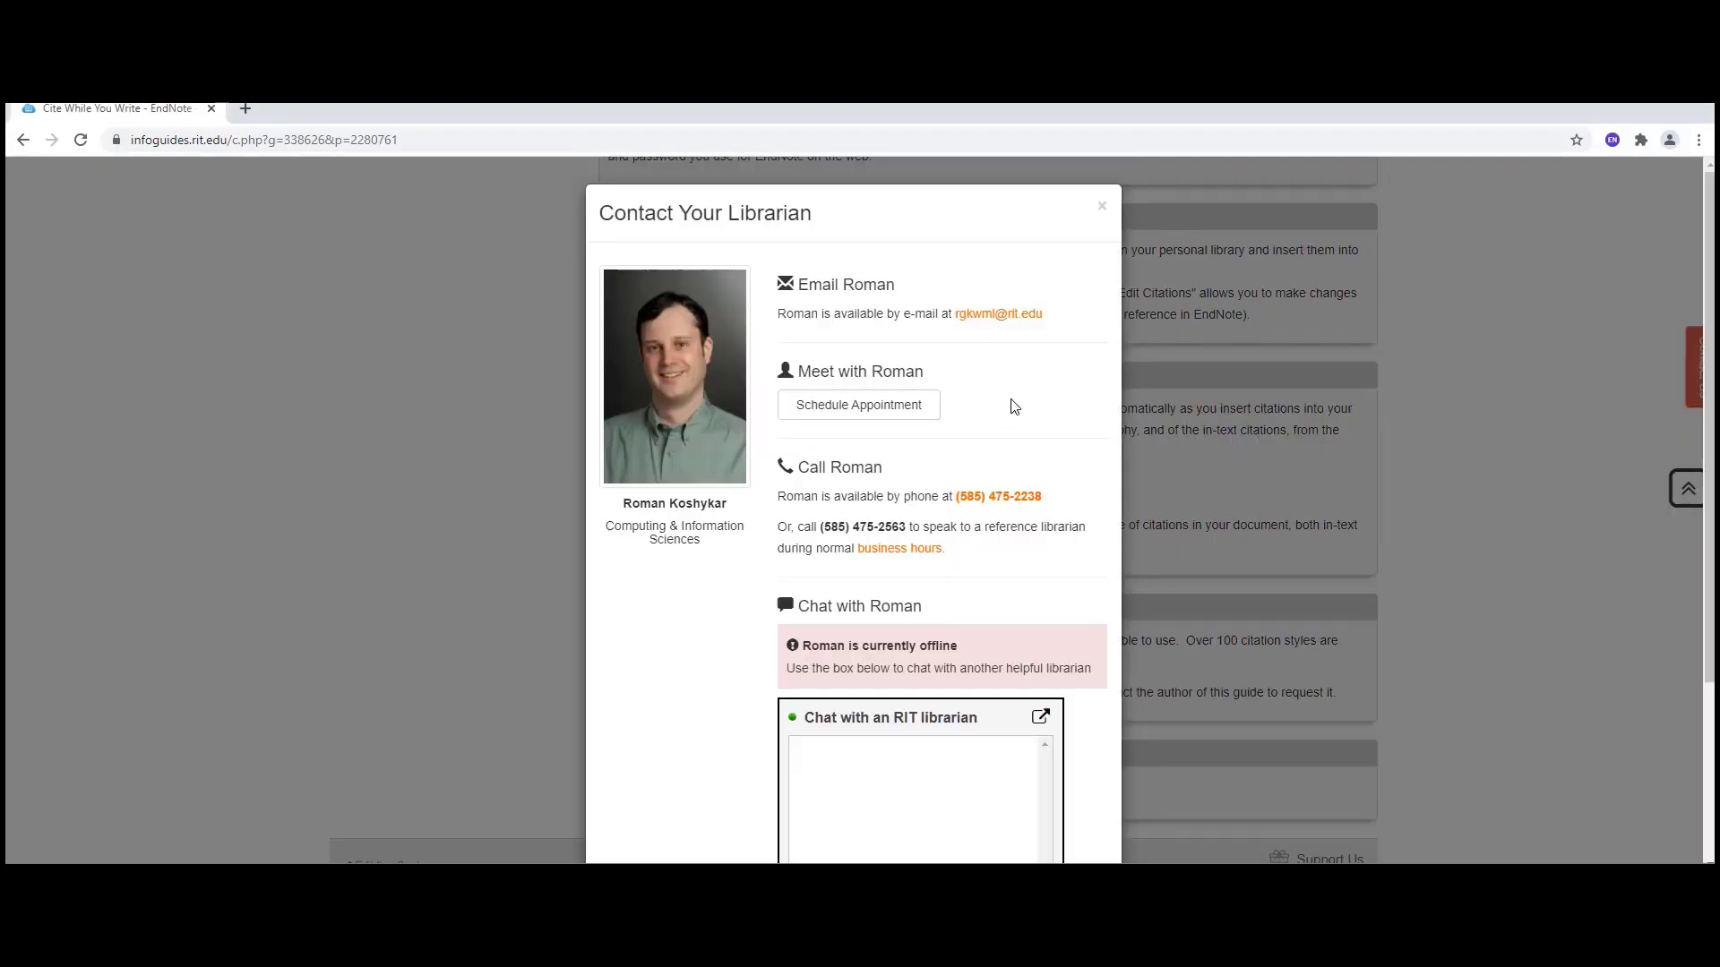
pyautogui.scroll(-2, 1014, 407)
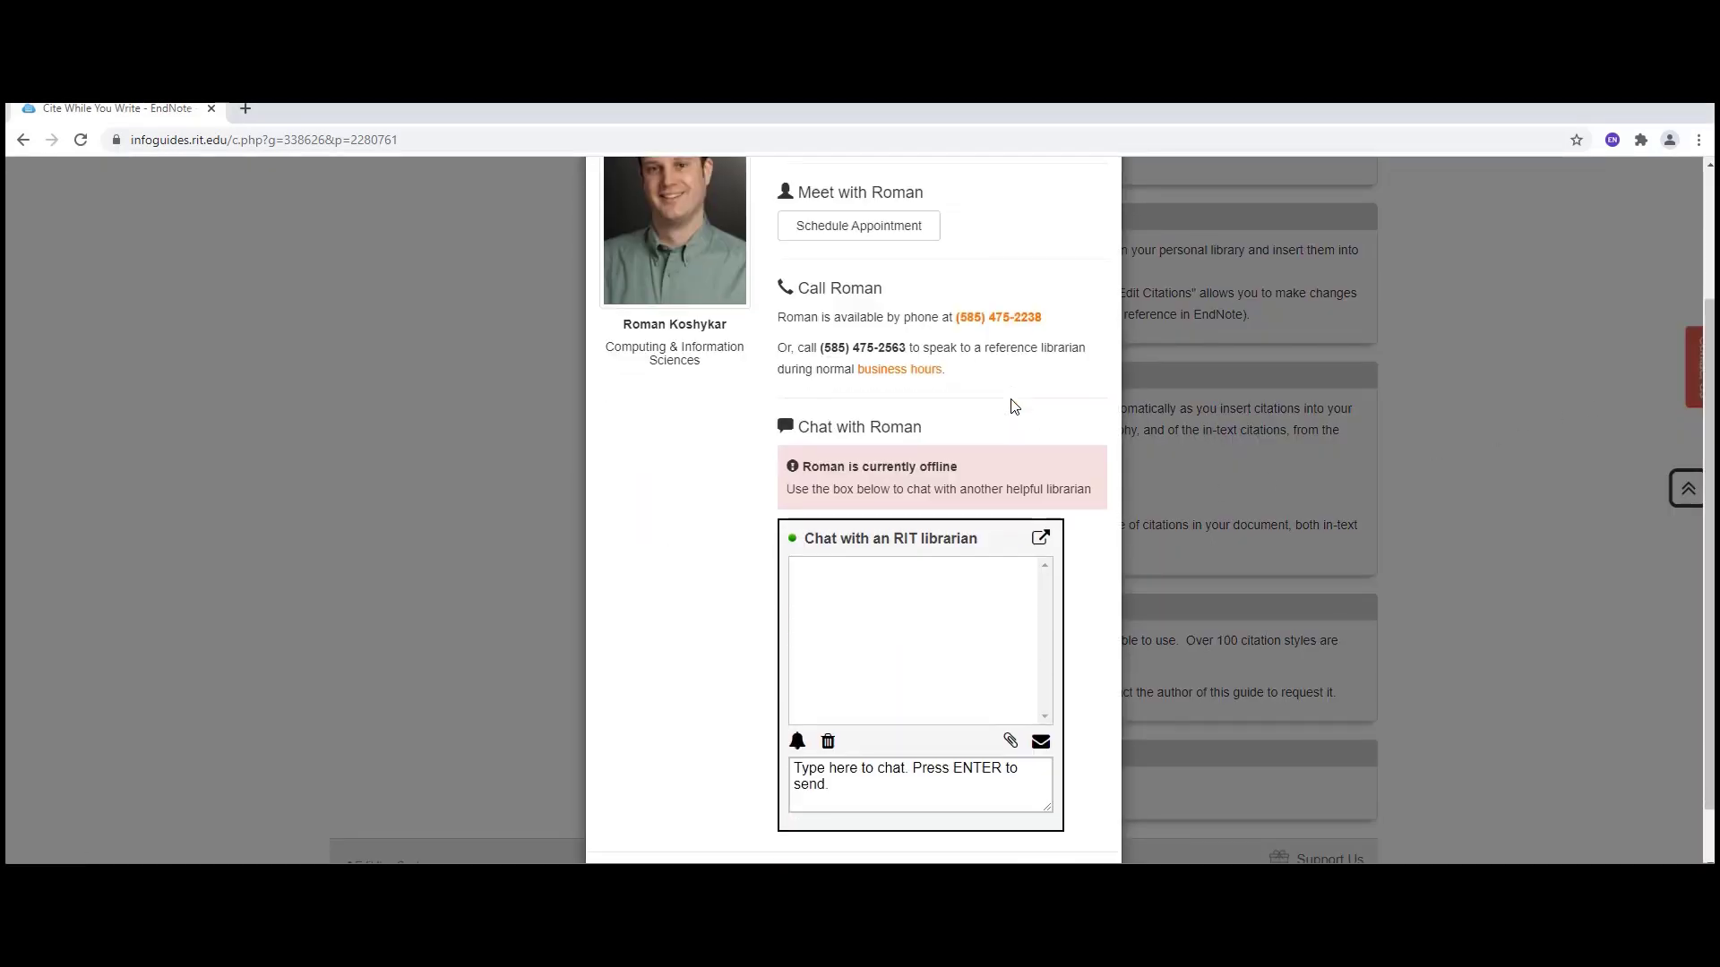
pyautogui.scroll(2, 1014, 406)
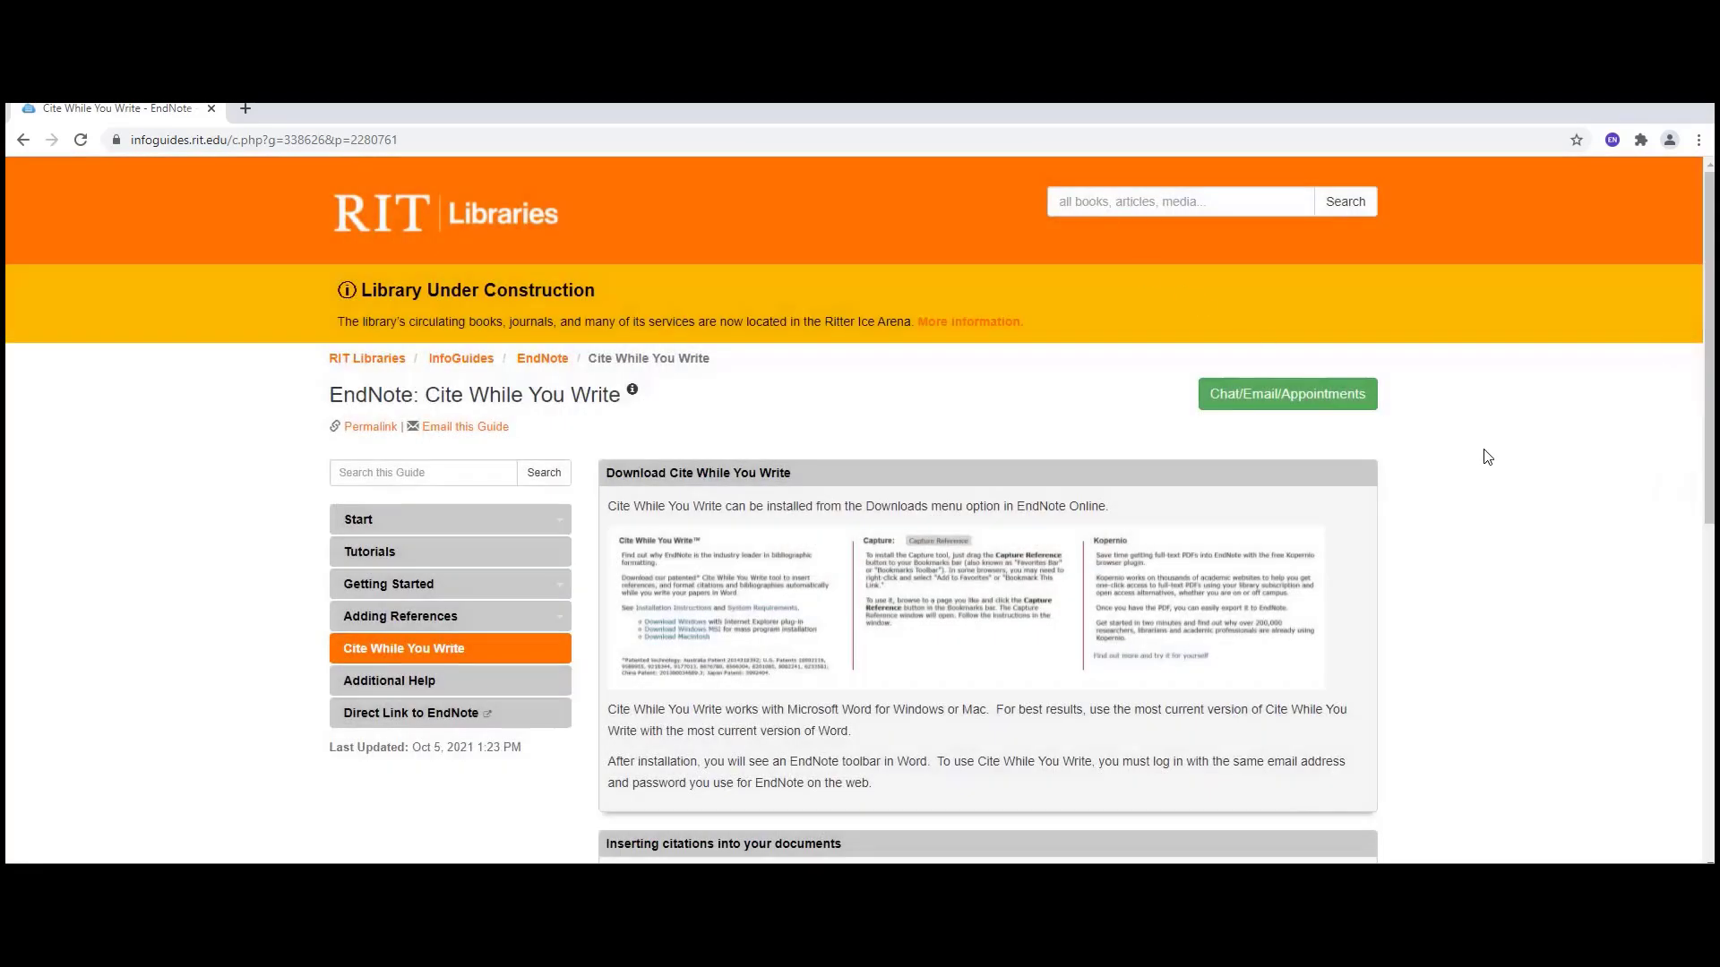
# - Visit the guide's Additional Help page, then return to the EndNote Start page
pyautogui.click(421, 685)
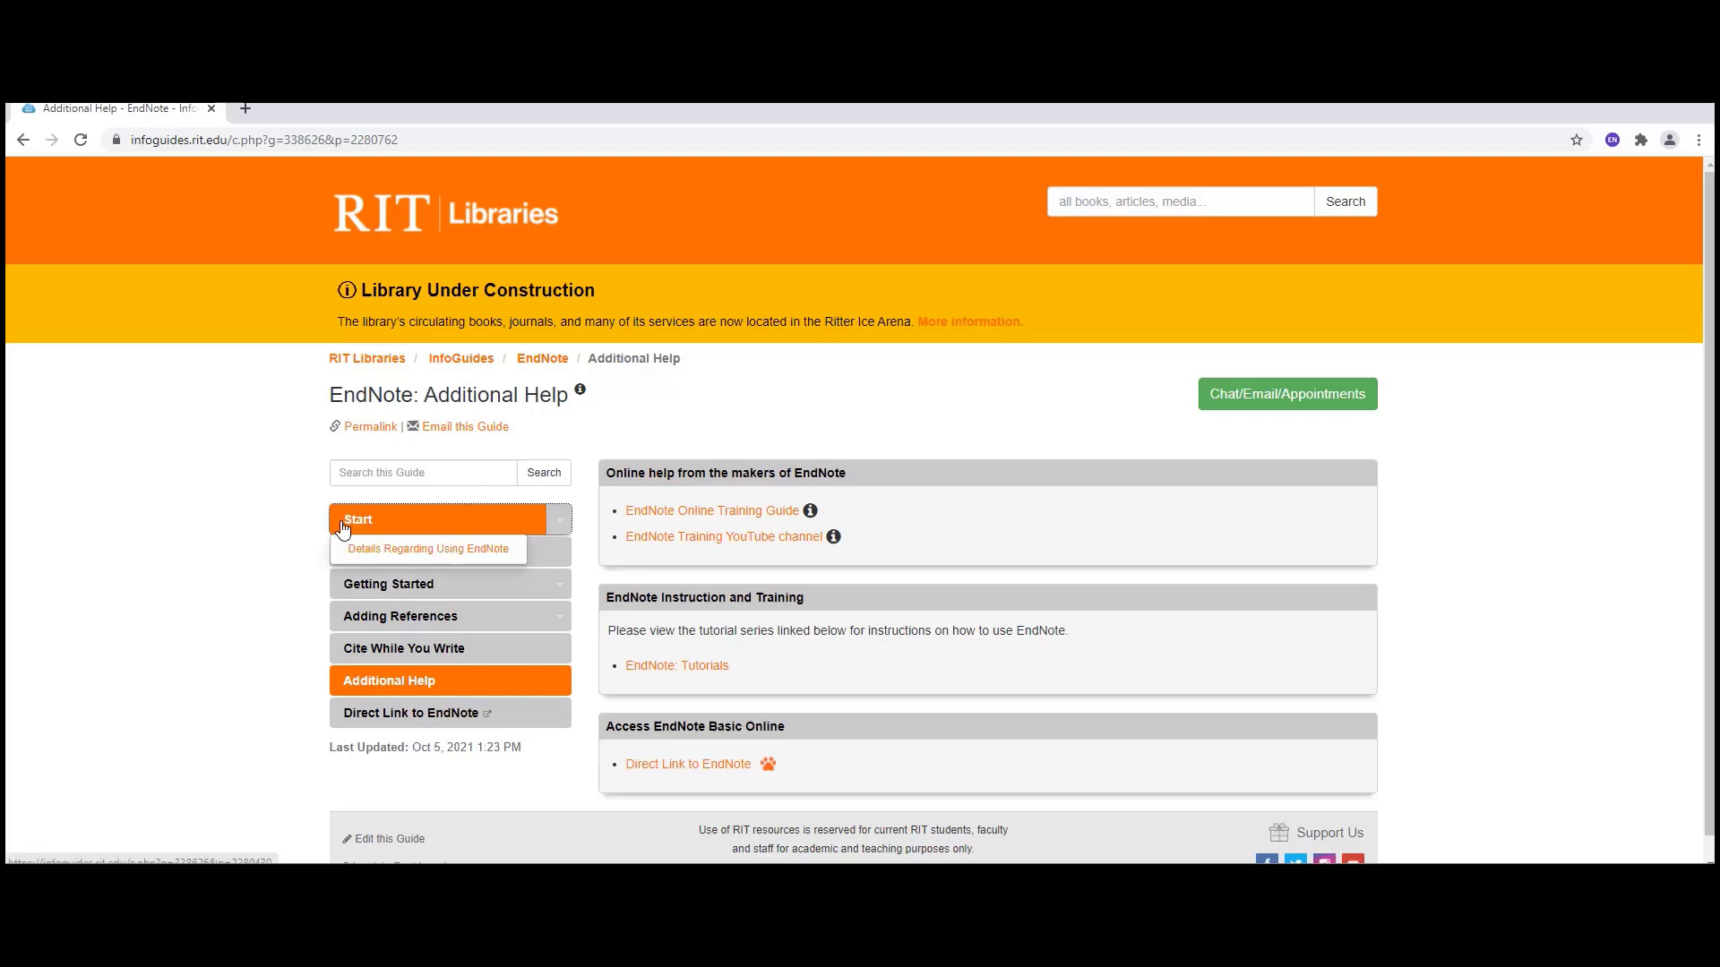
pyautogui.click(521, 364)
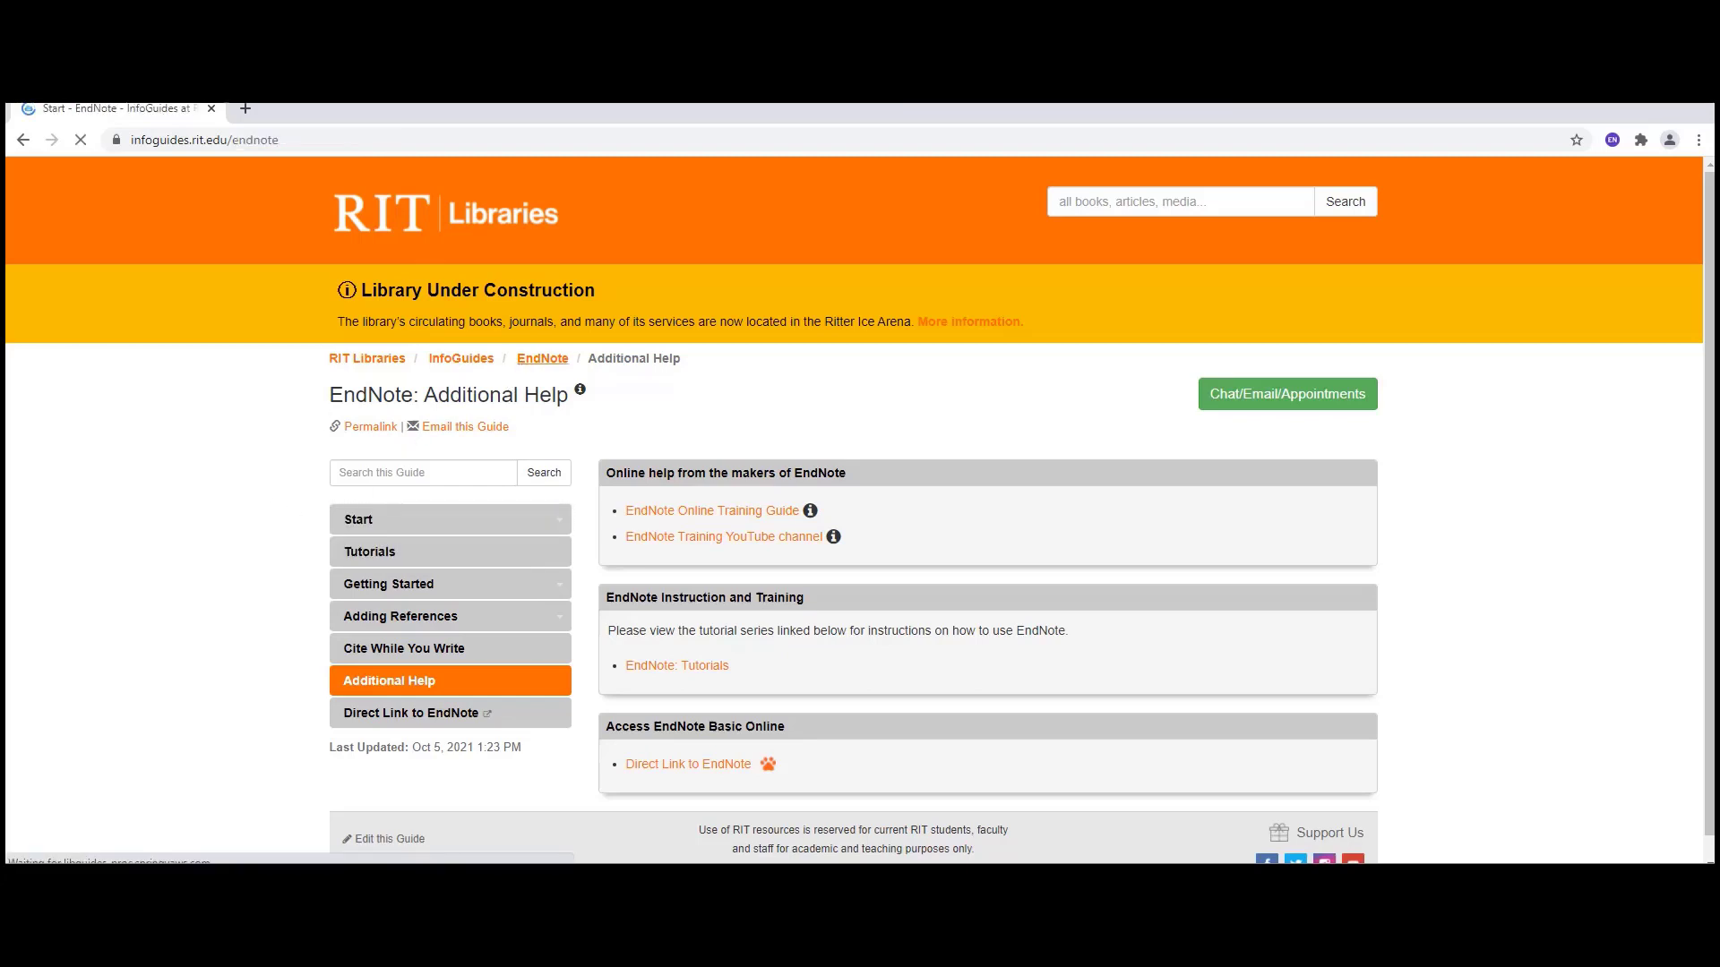